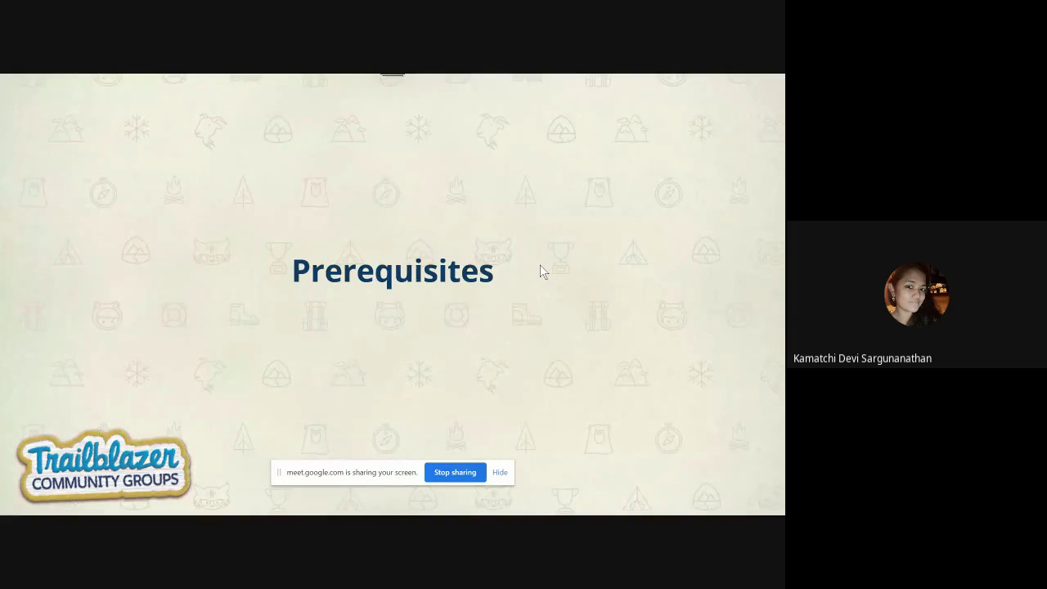
Advance the slide show through the Prerequisites slides to the Register for Community slide and exit the show
key("Right")
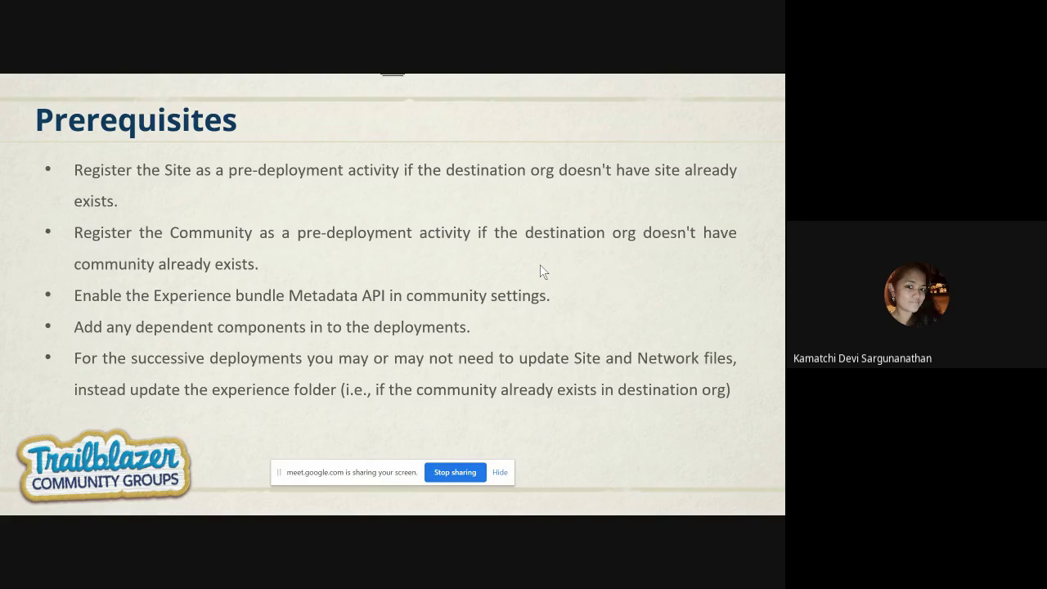
key("Right")
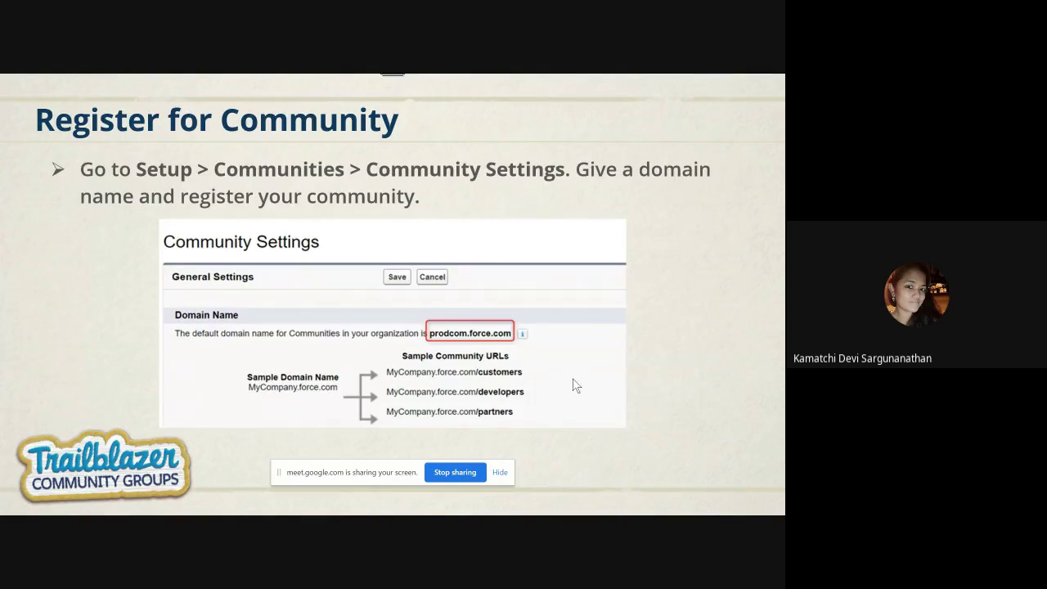
key("Escape")
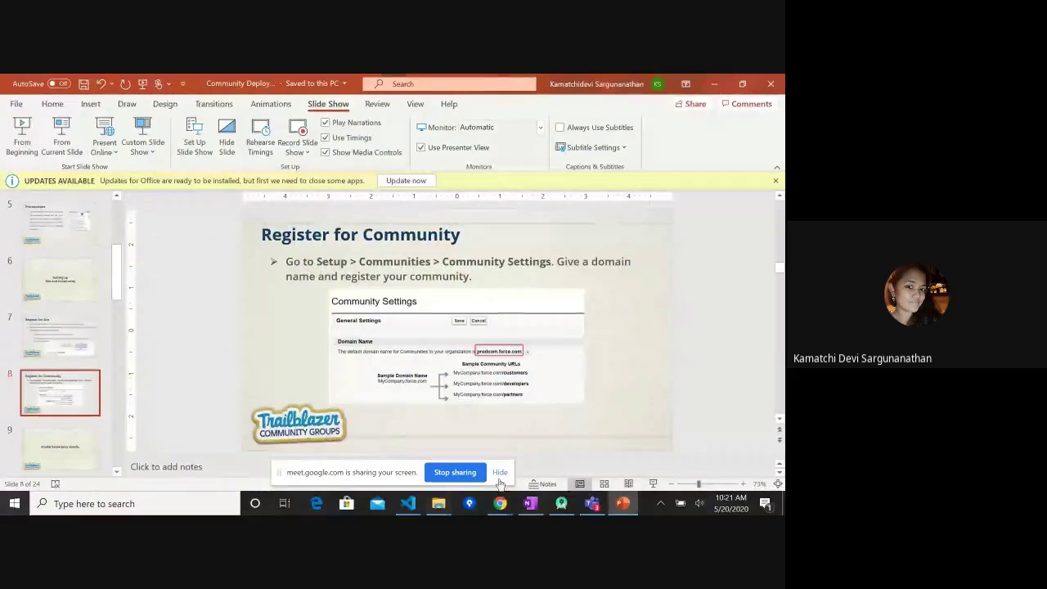
Switch to Chrome and bring up the Salesforce list of all communities in the org
mouse_move(500, 503)
left_click(434, 444)
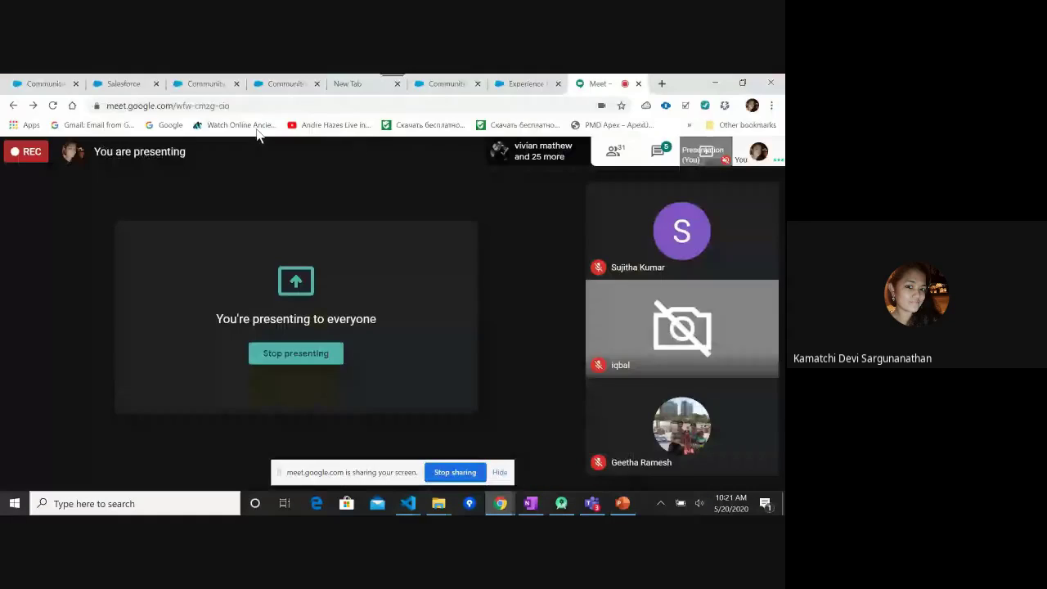
left_click(139, 85)
left_click(204, 85)
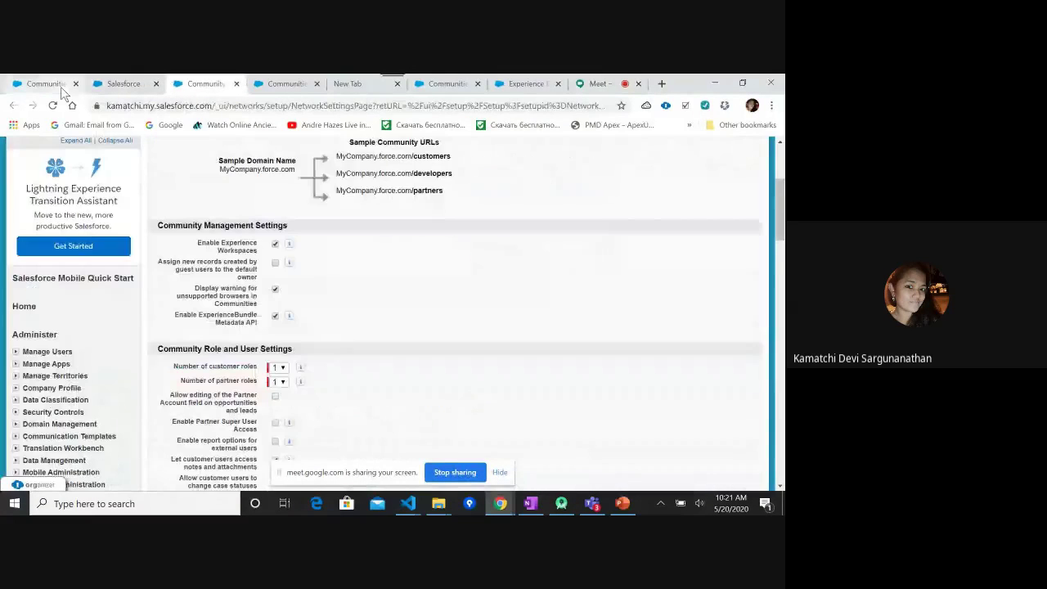
left_click(57, 85)
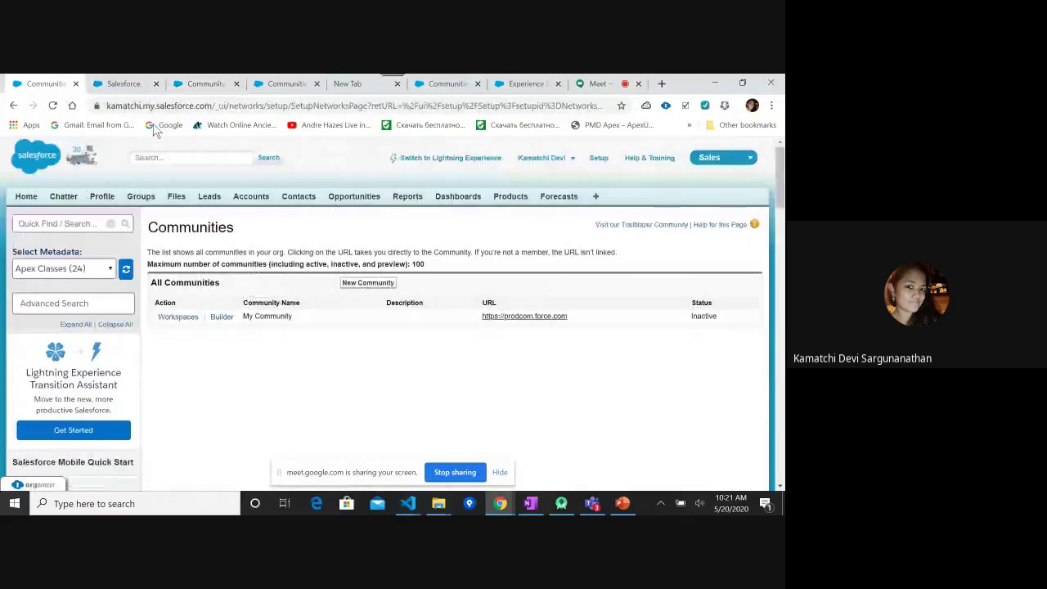
Go to the Salesforce Sites page and highlight the start of the registered site domain name
left_click(123, 84)
scroll(258, 305, "up", 10)
scroll(258, 306, "down", 10)
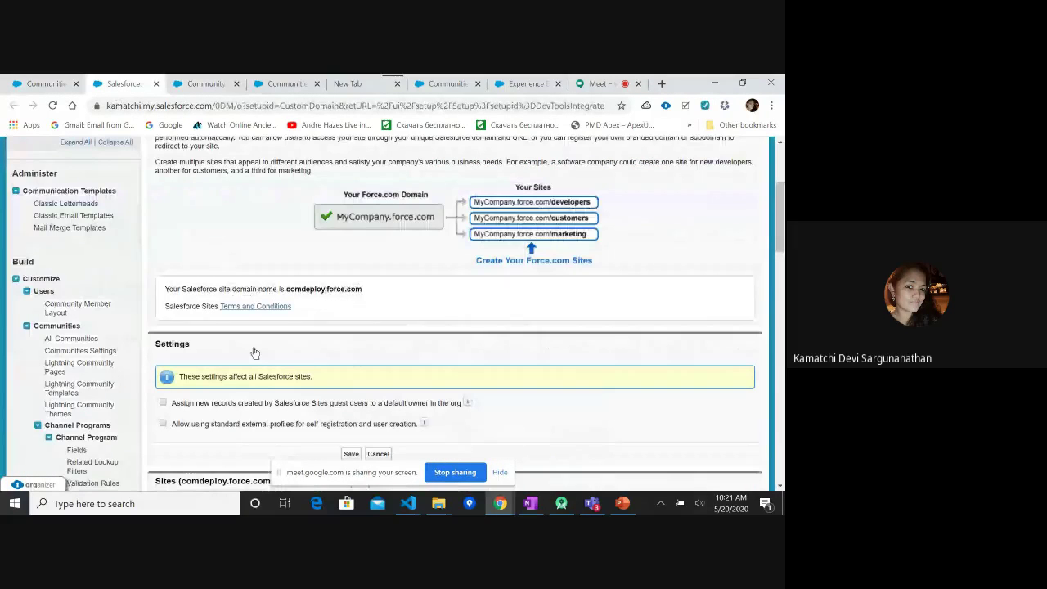
left_click_drag(286, 287, 327, 283)
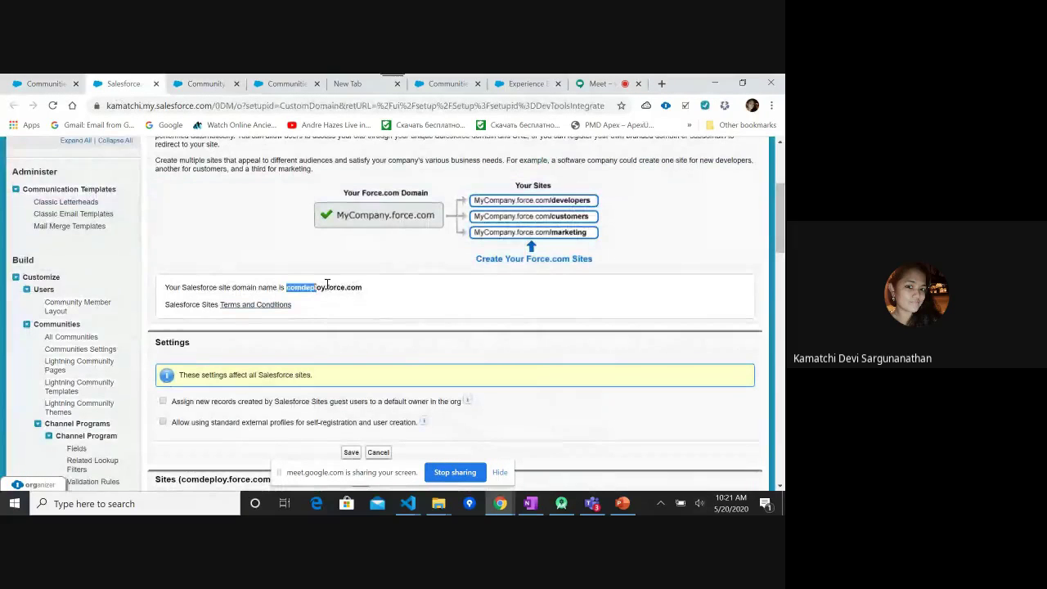
Go to the Community Settings page and highlight the sentence stating the default domain name for Communities
left_click(205, 83)
scroll(296, 303, "up", 3)
left_click_drag(191, 166, 280, 166)
scroll(159, 395, "down", 1)
scroll(159, 395, "down", 1)
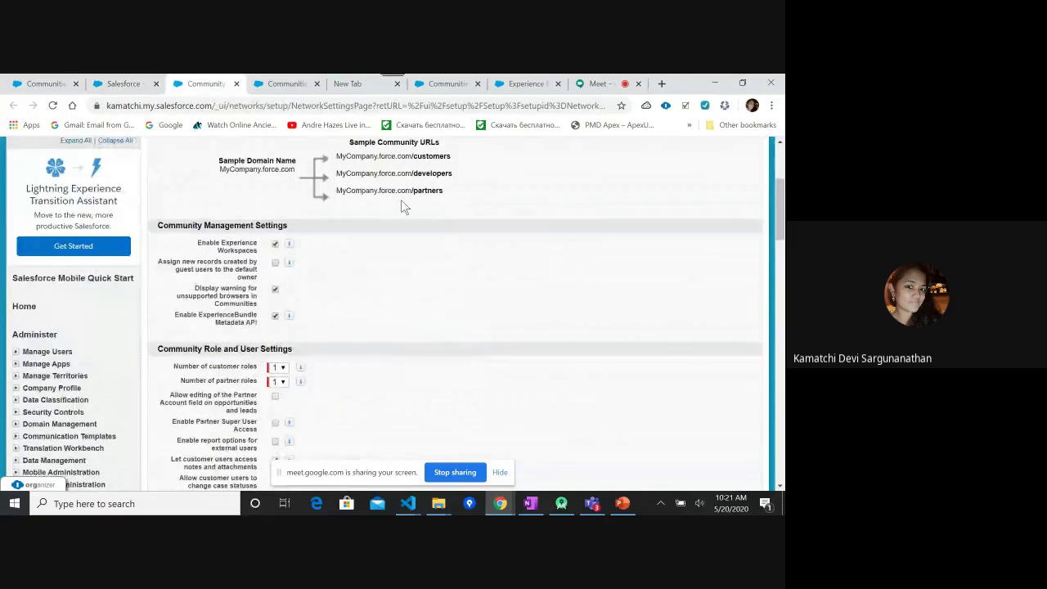
scroll(401, 207, "up", 1)
left_click_drag(373, 245, 157, 245)
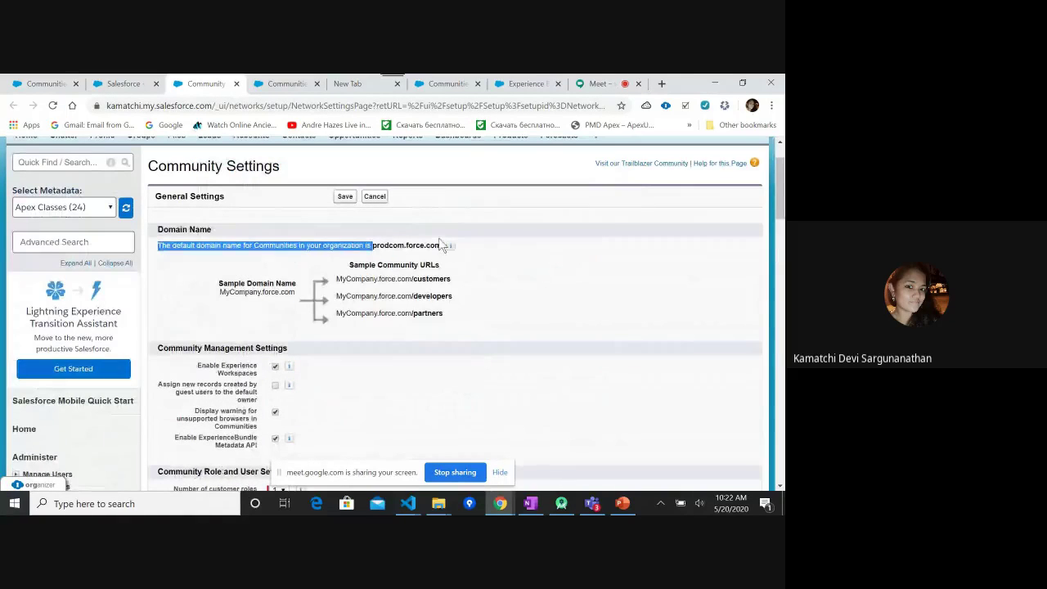
left_click(504, 333)
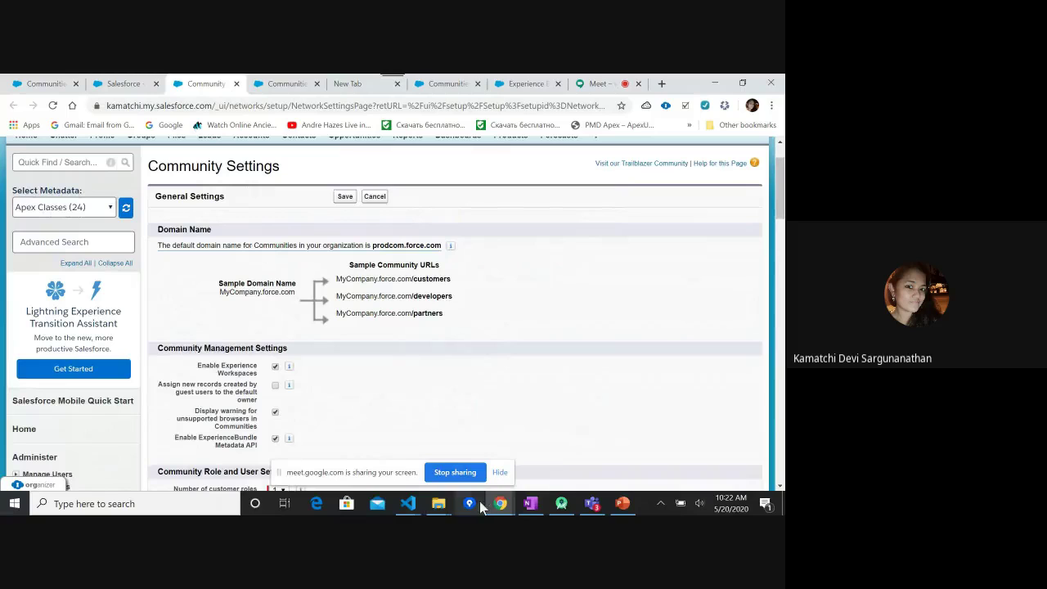
Switch back to PowerPoint, resume the show from the Register for Community slide, and advance to the Enable Experience bundle slide
left_click(623, 503)
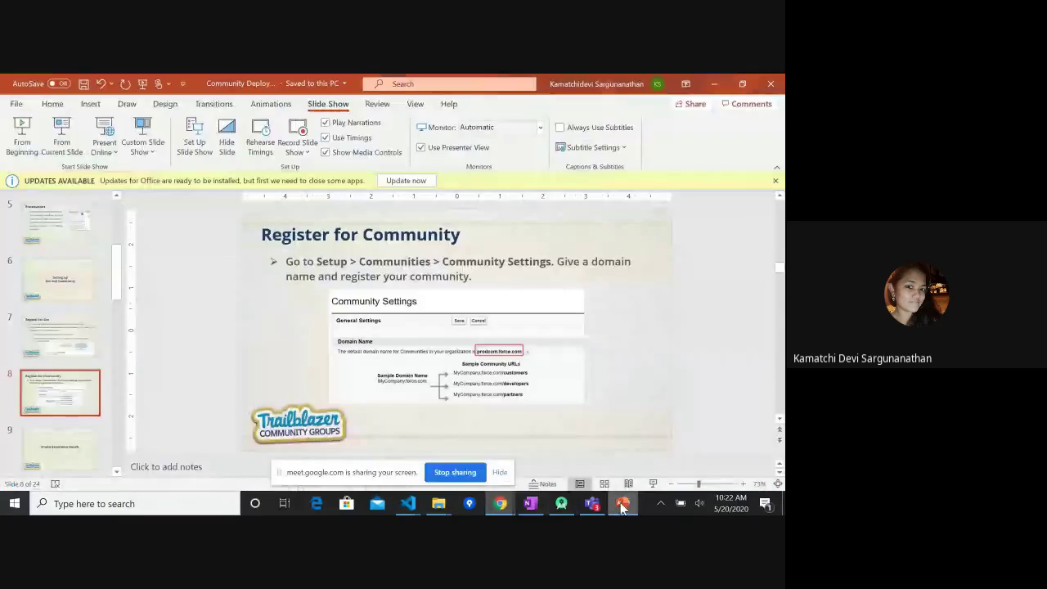
left_click(72, 135)
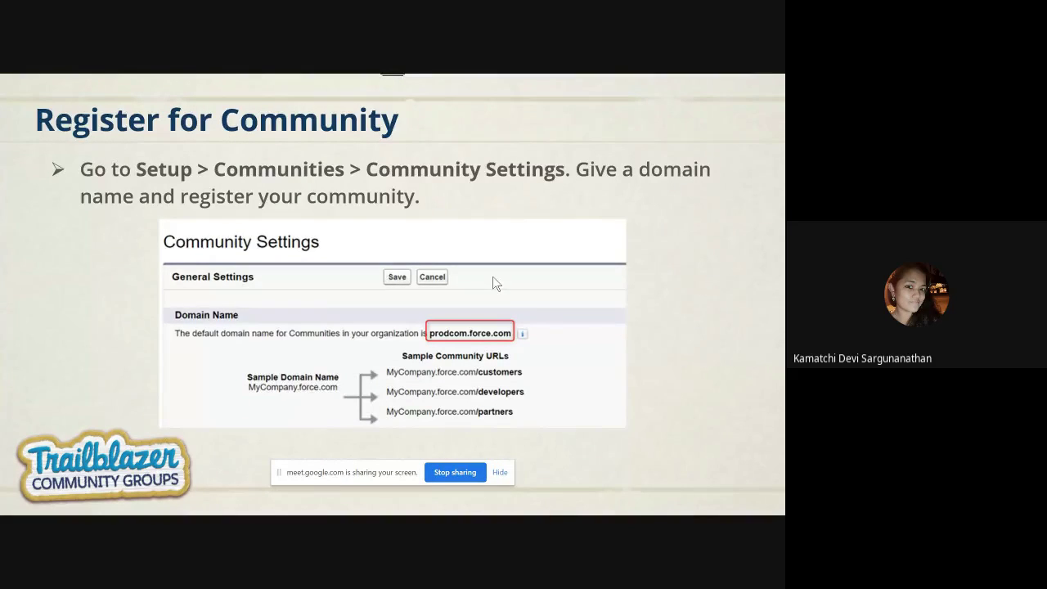
left_click(493, 277)
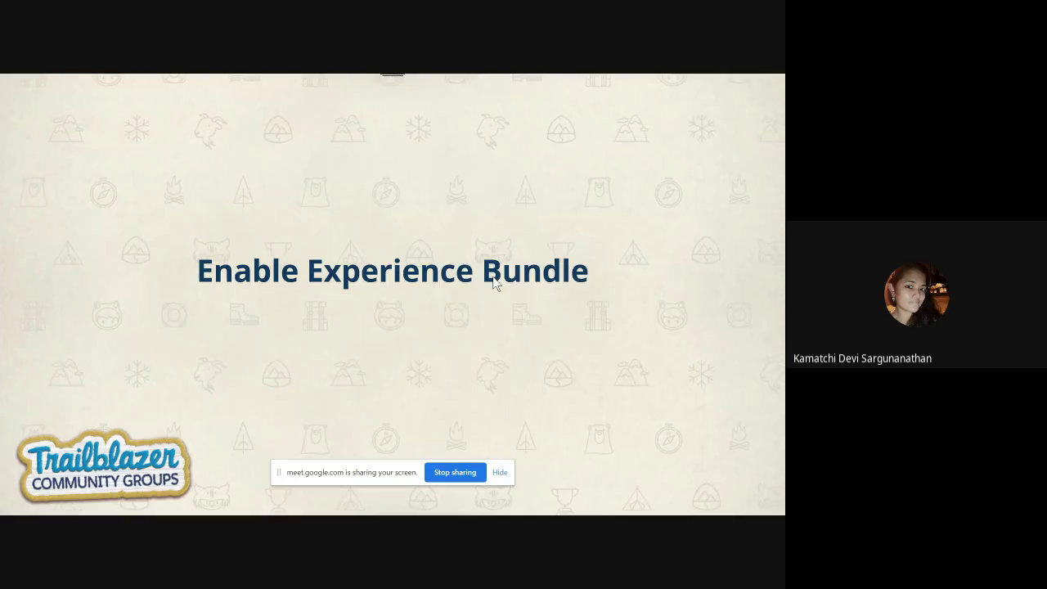
left_click(492, 277)
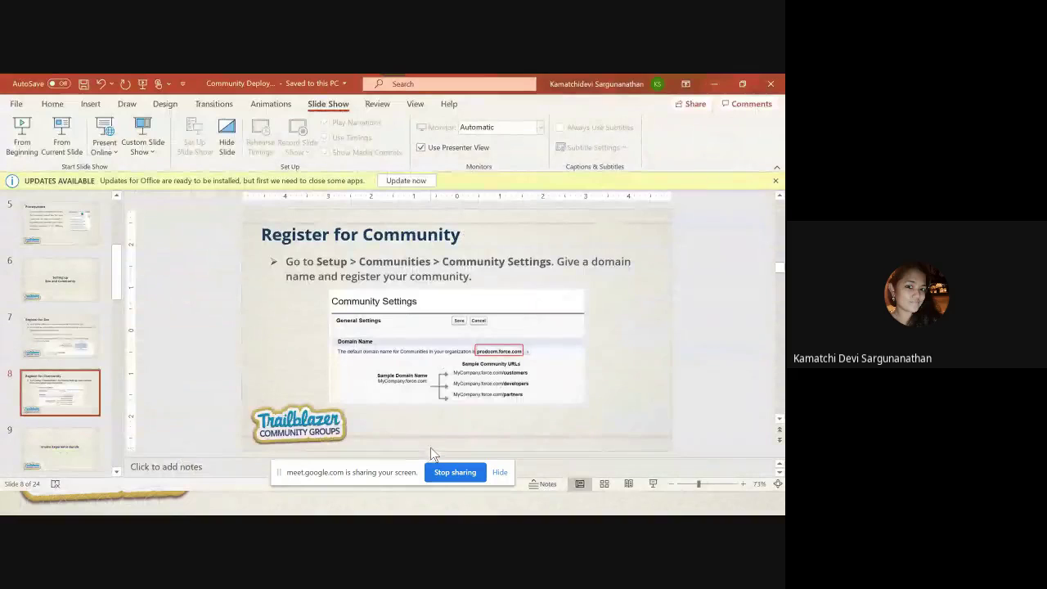
Exit the show, switch to Community Settings in Chrome, and highlight the Enable ExperienceBundle Metadata API setting
key("Escape")
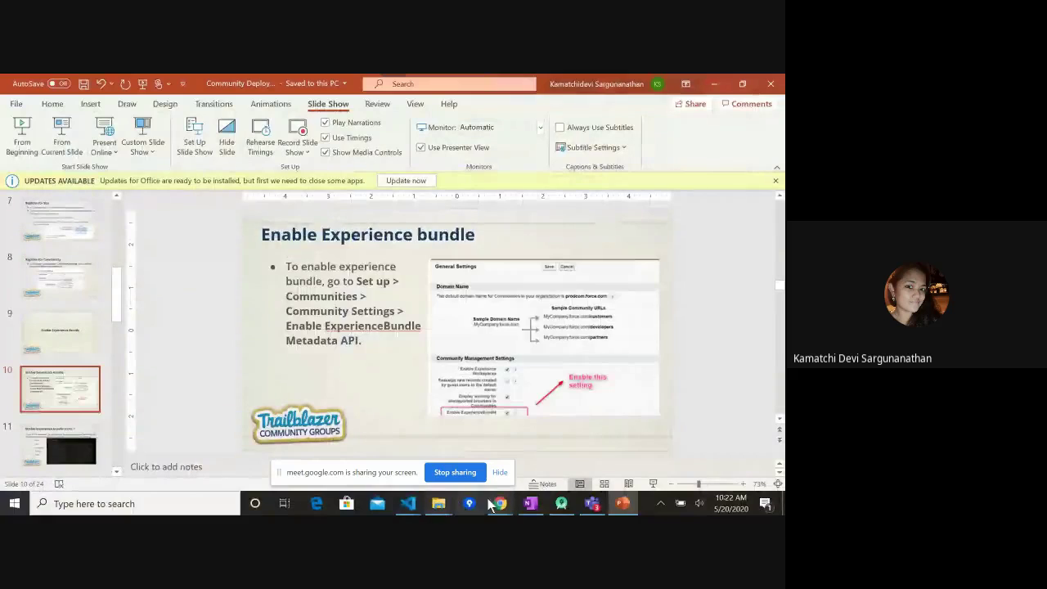
mouse_move(500, 503)
left_click(442, 466)
scroll(271, 394, "down", 3)
scroll(213, 194, "up", 3)
left_click_drag(183, 166, 295, 446)
scroll(295, 446, "down", 2)
left_click_drag(173, 315, 345, 325)
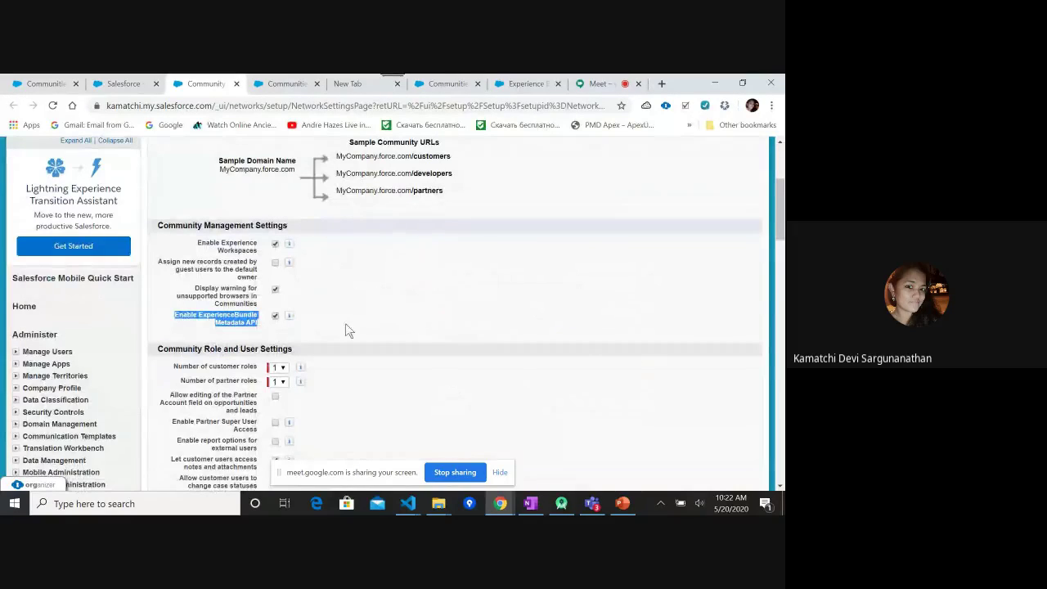
left_click(411, 328)
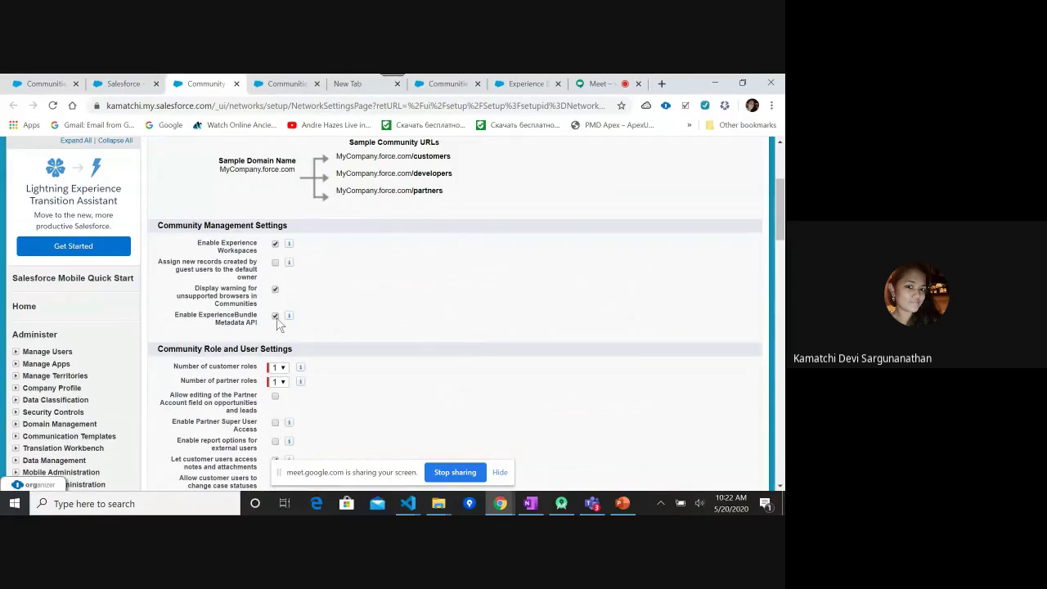
Return to PowerPoint, resume the show from the Enable Experience bundle slide, and advance to the Create a Sample Community section
left_click(622, 503)
left_click(68, 150)
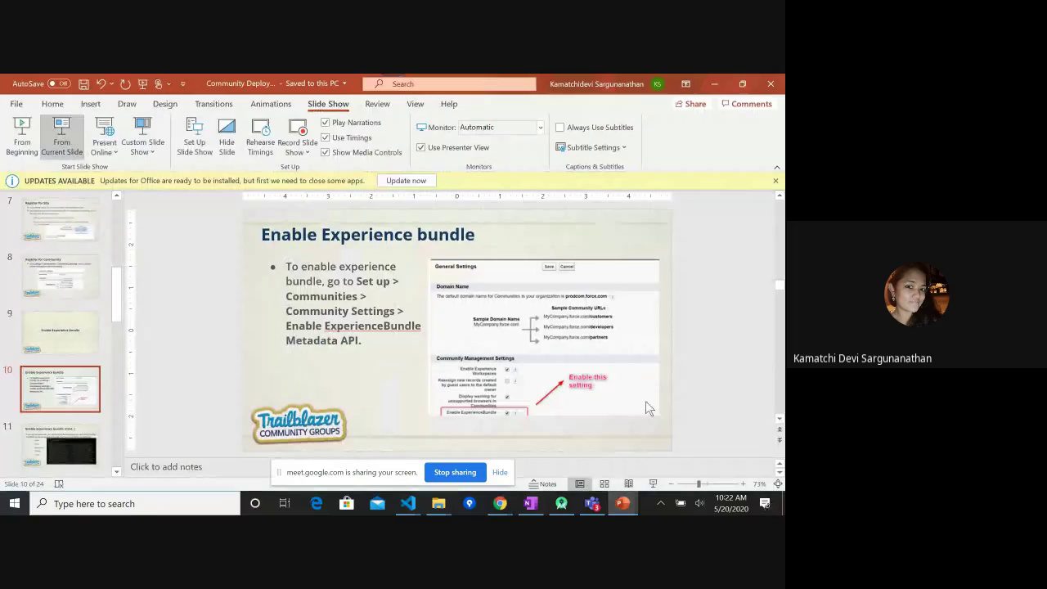
key("Right")
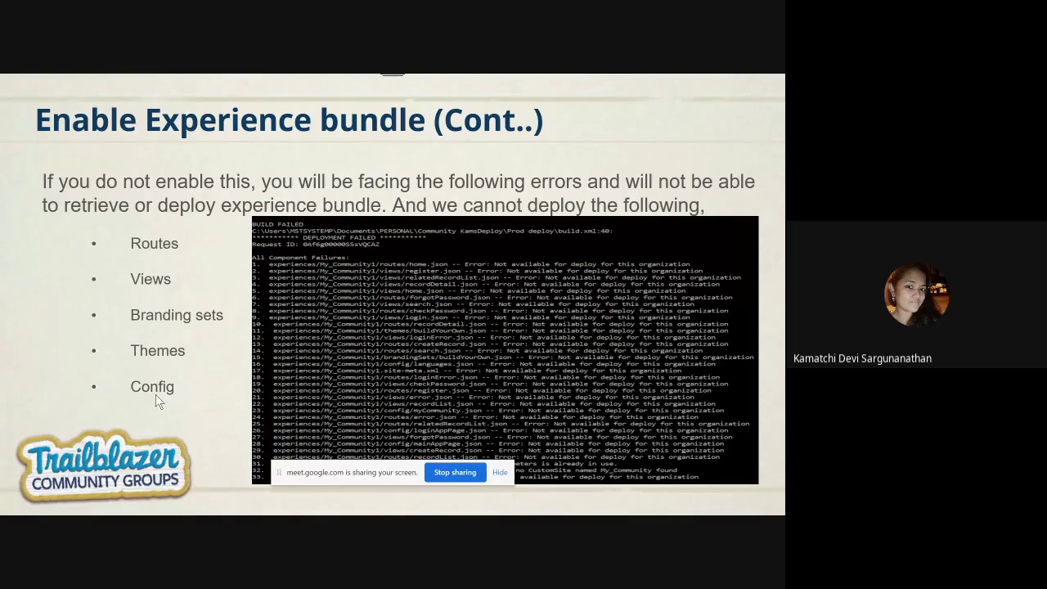
key("Right")
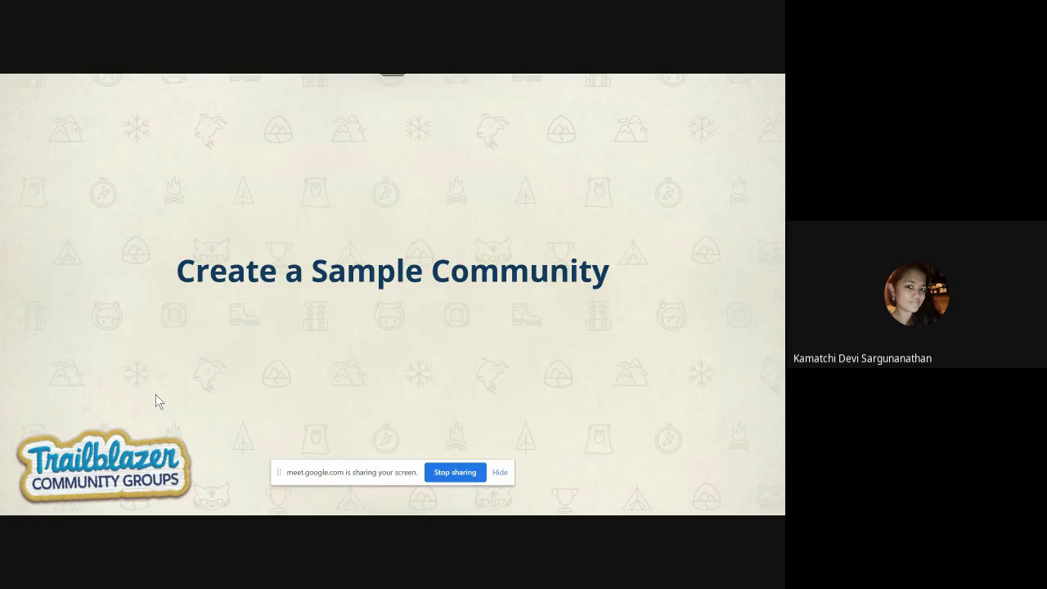
Review the Create a Sample community slides, including the deployment error and the Apex class list
key("Right")
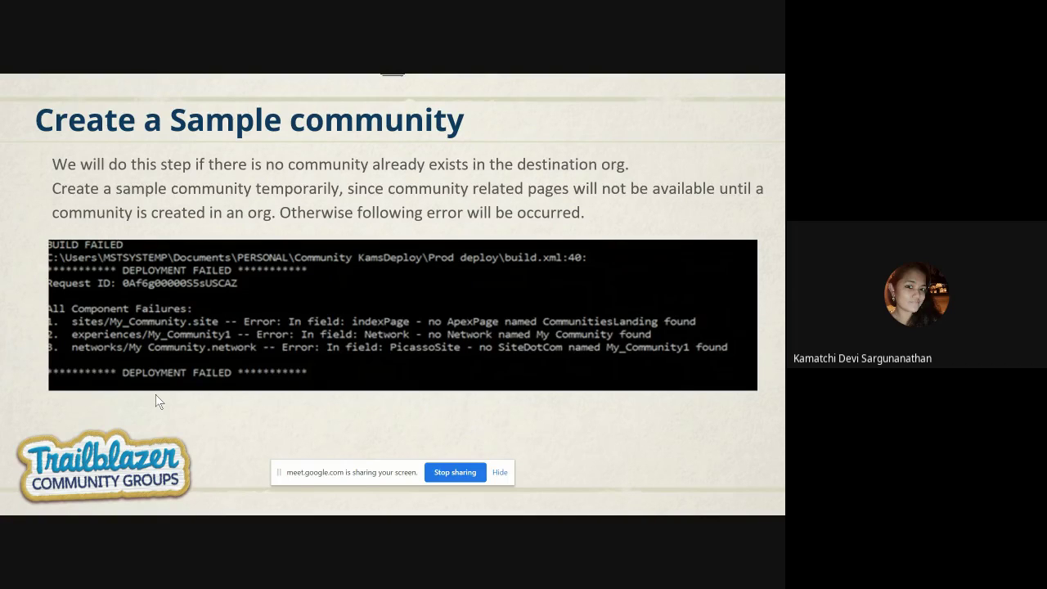
key("Right")
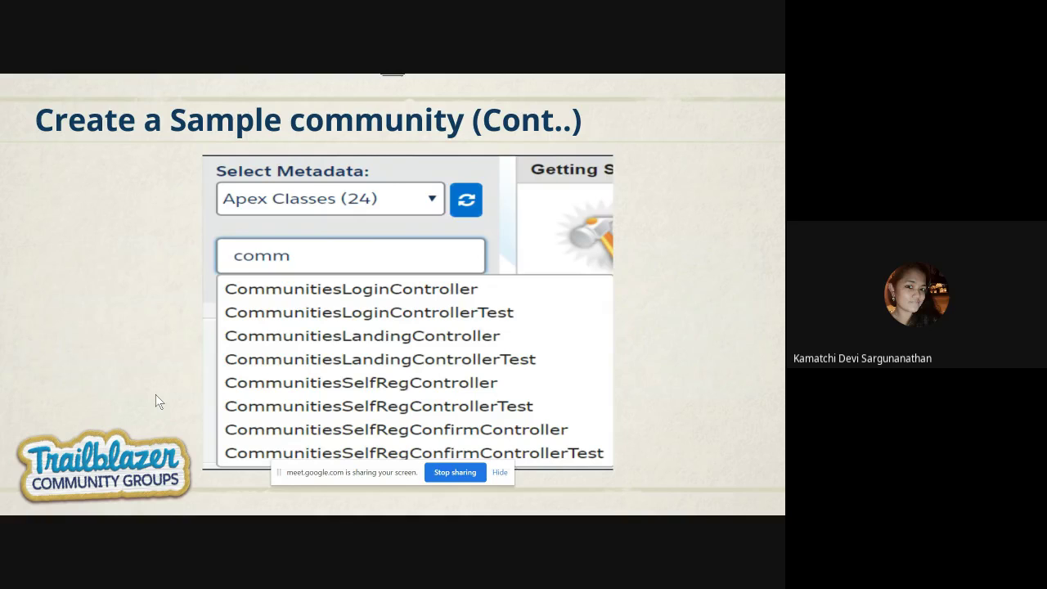
key("Left")
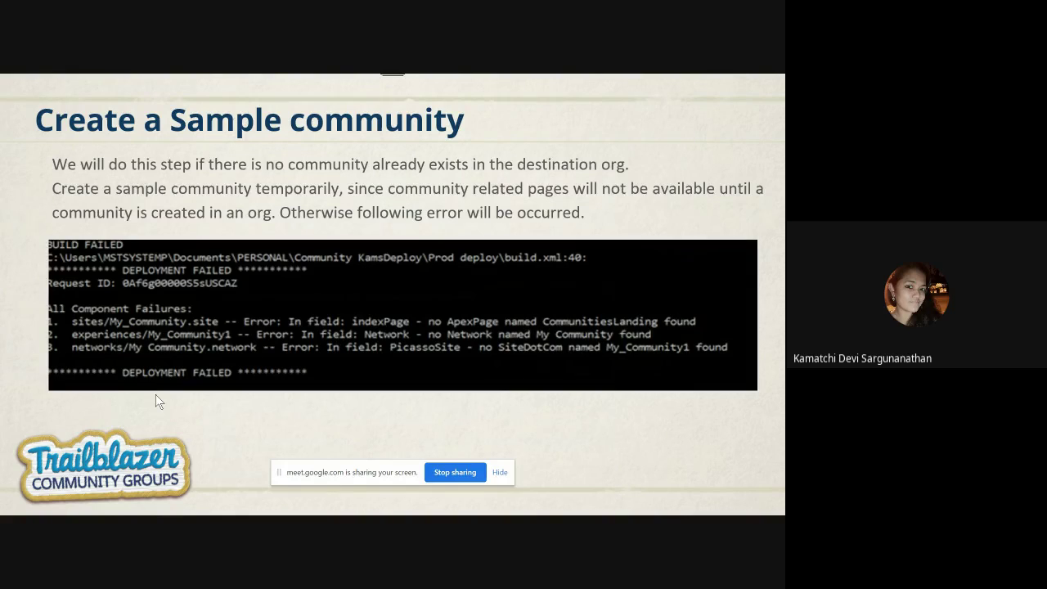
key("Right")
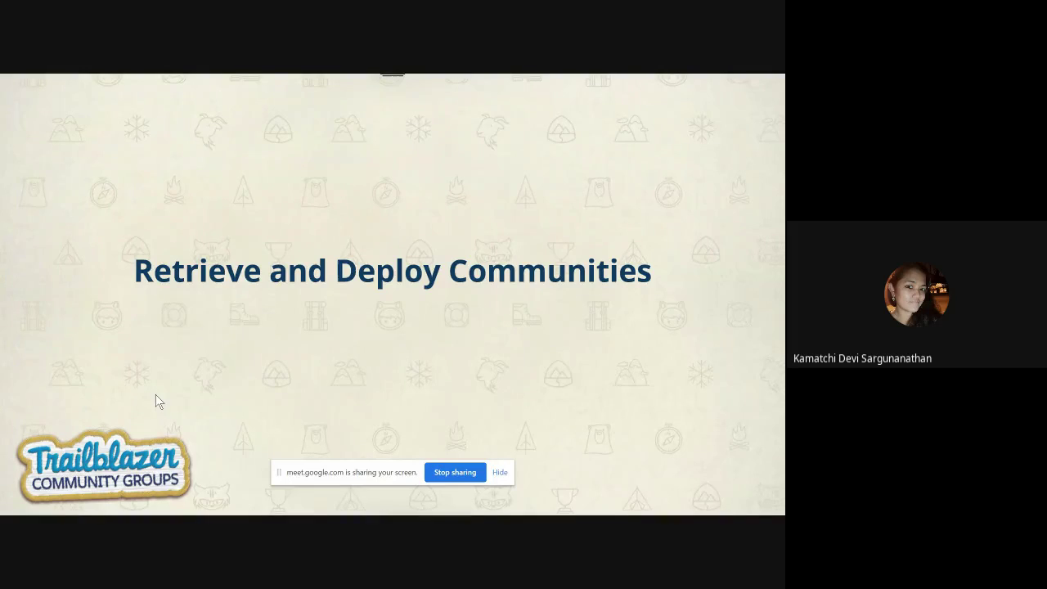
Review the Retrieving Communities slides on the change set components and the package.xml contents
key("Right")
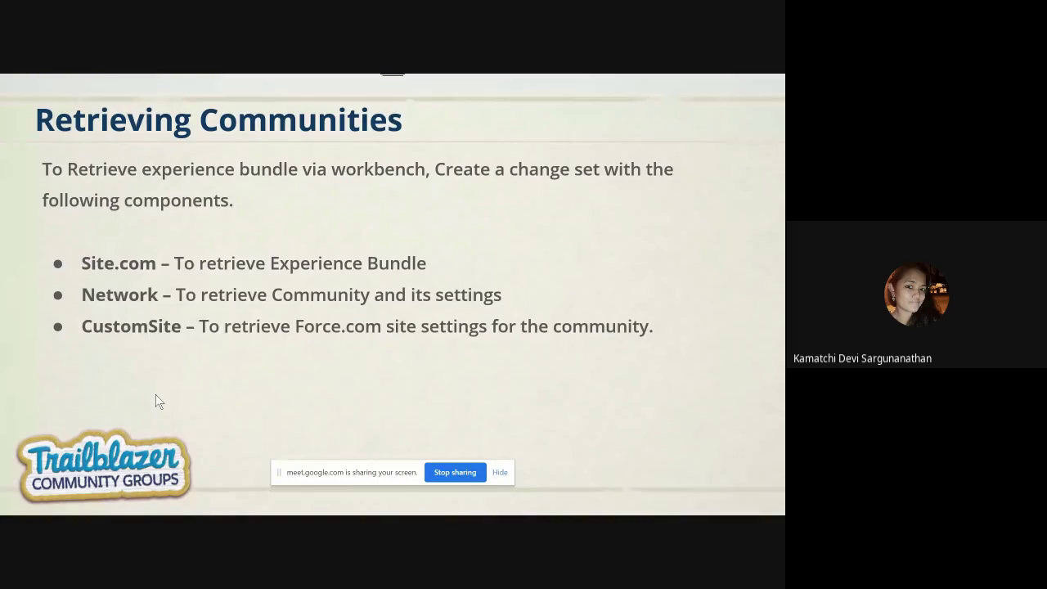
key("Right")
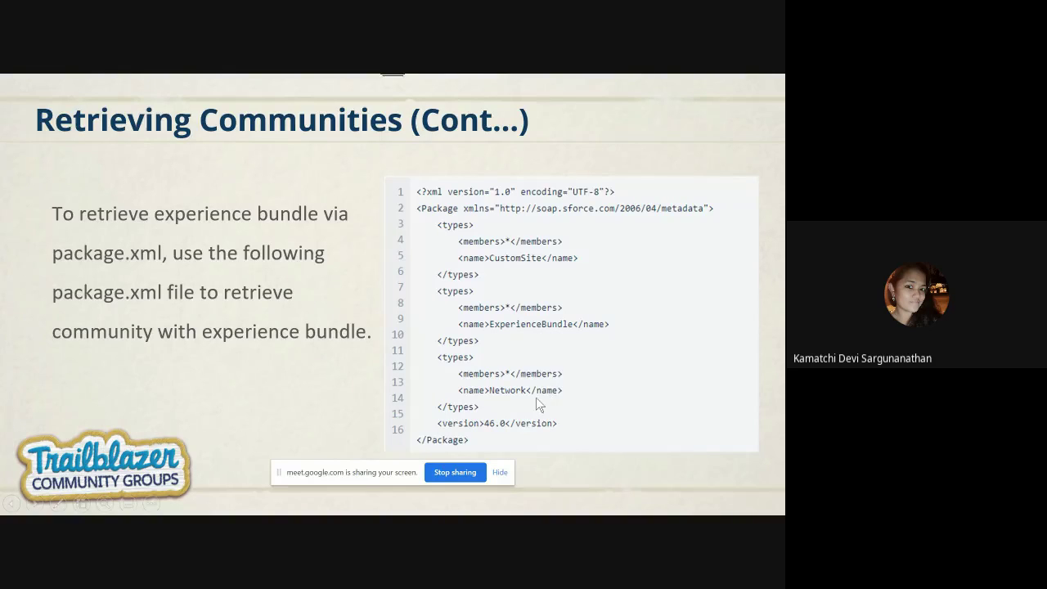
key("Left")
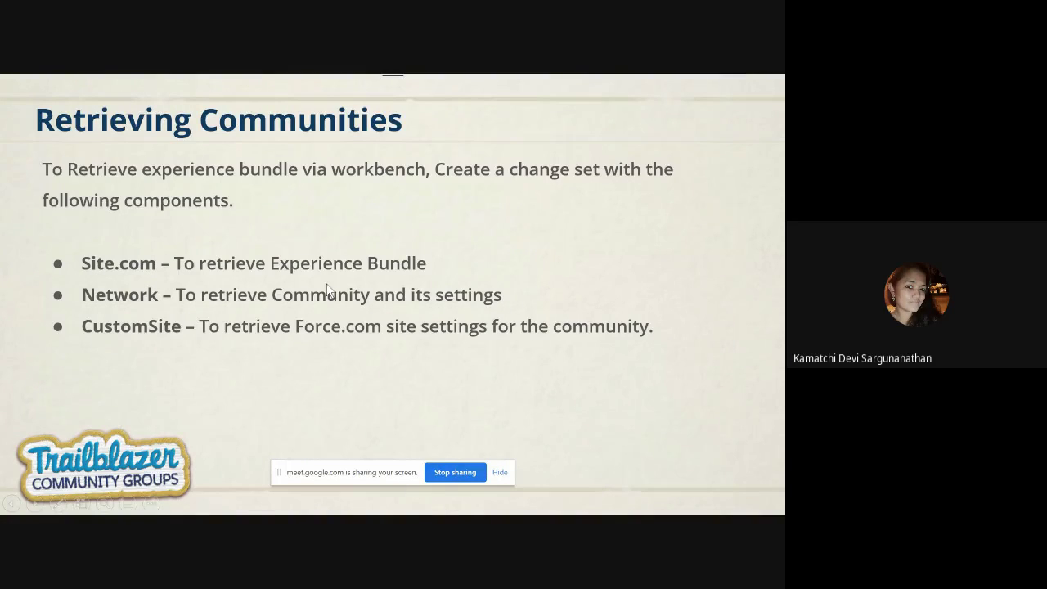
key("Right")
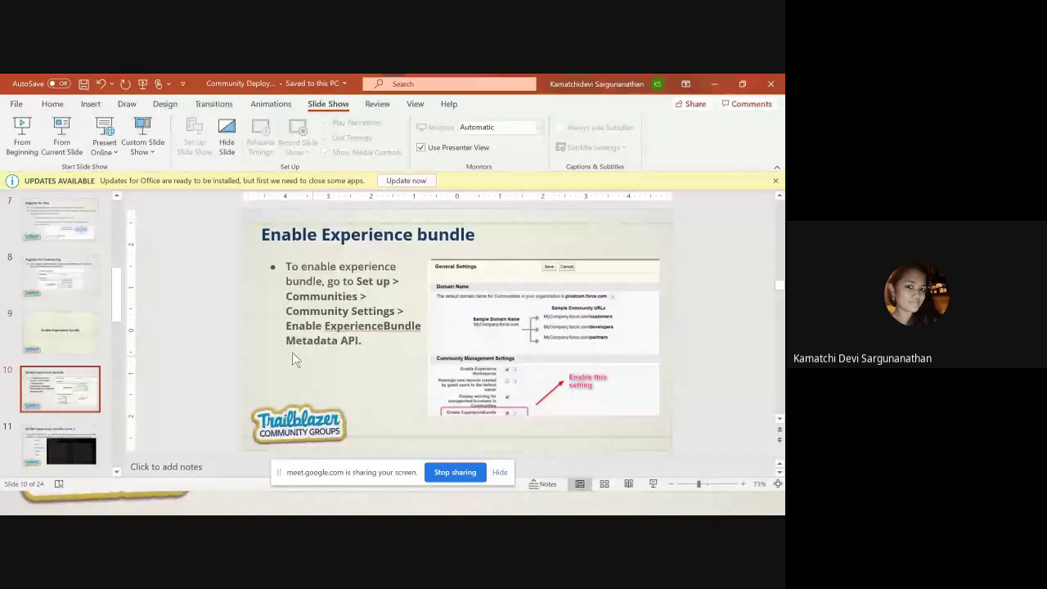
key("alt+Tab")
key("Tab")
key("Tab")
key("Tab")
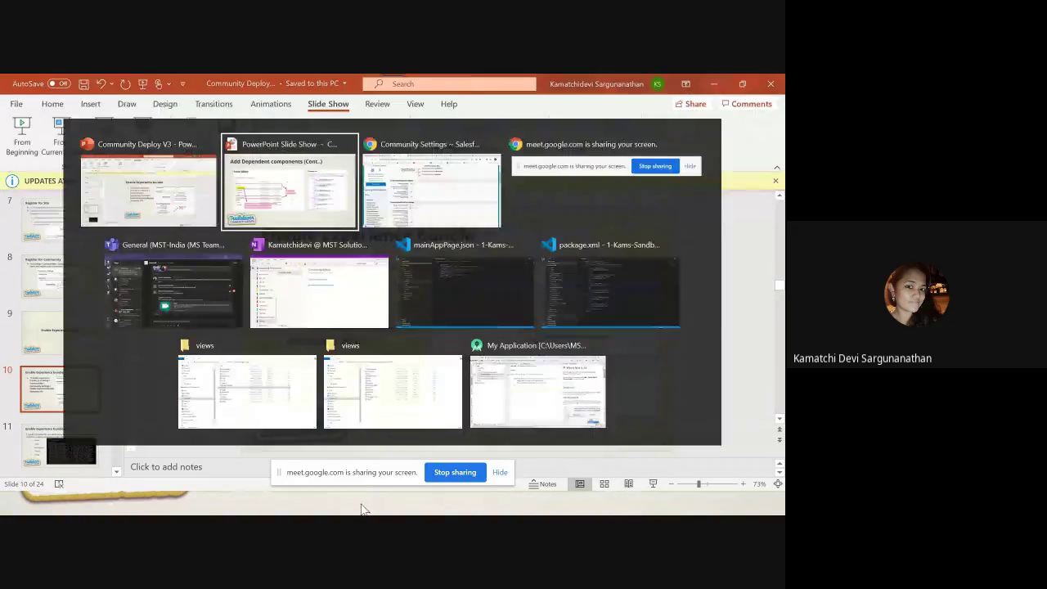
key("Escape")
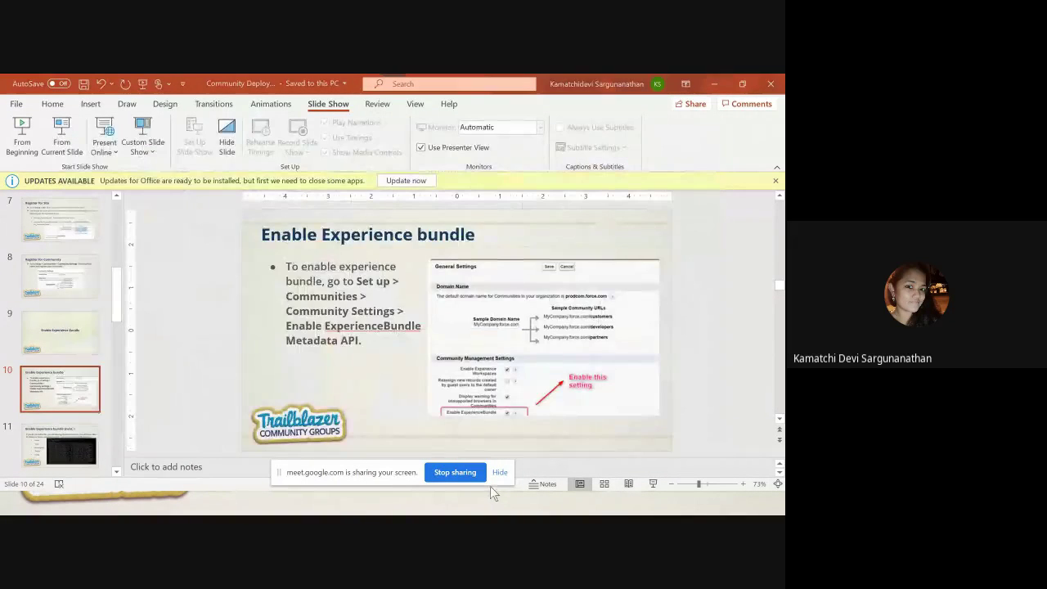
key("alt+Tab")
key("Tab")
key("Tab")
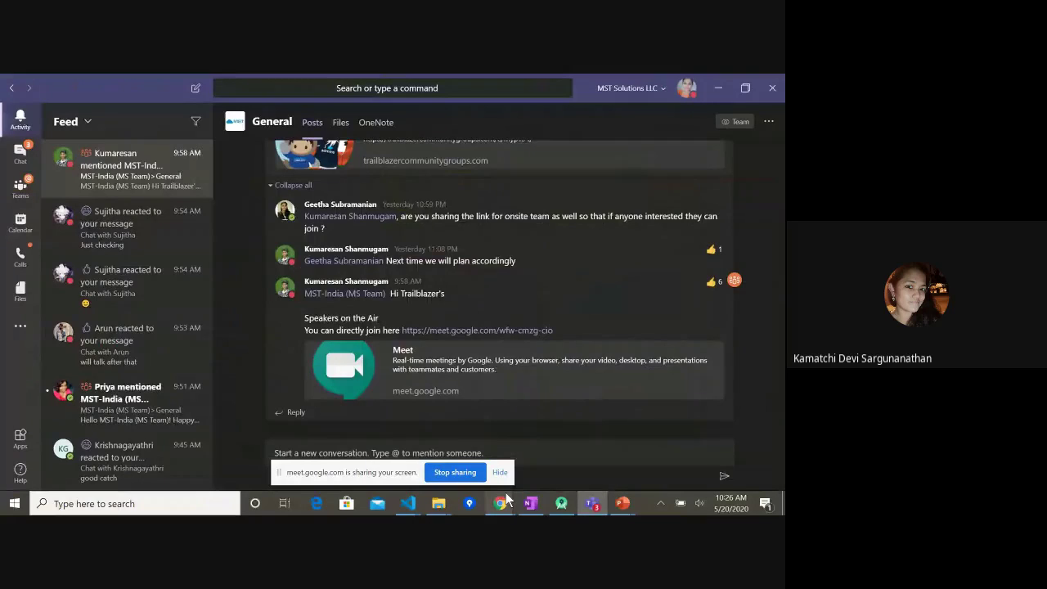
Switch to Visual Studio Code with mainAppPage.json open and collapse the experiences folder in the src tree
key("alt+Tab")
key("Tab")
key("Tab")
key("Tab")
key("Tab")
key("Tab")
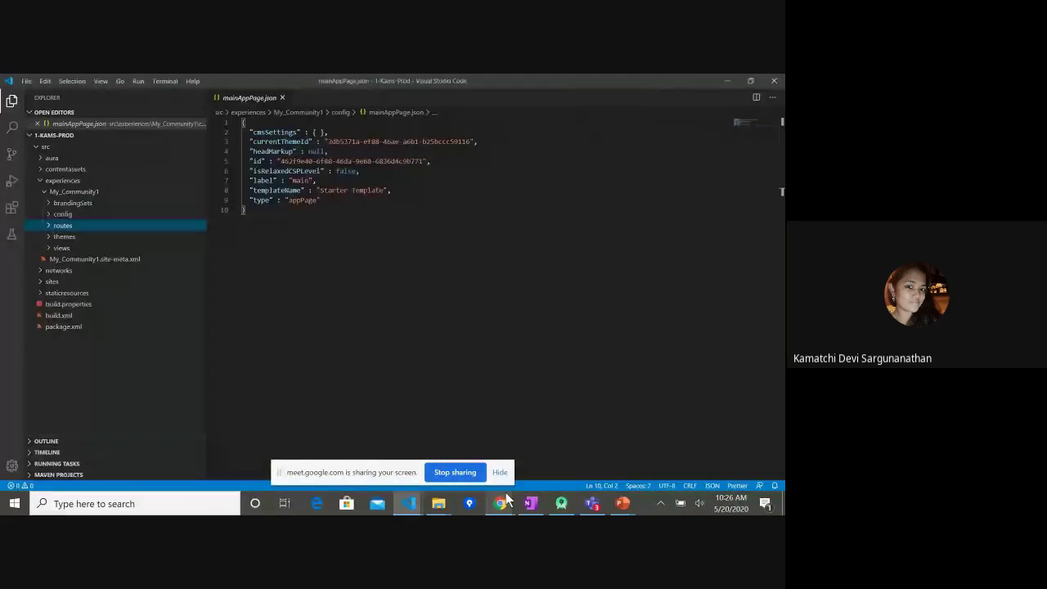
mouse_move(501, 501)
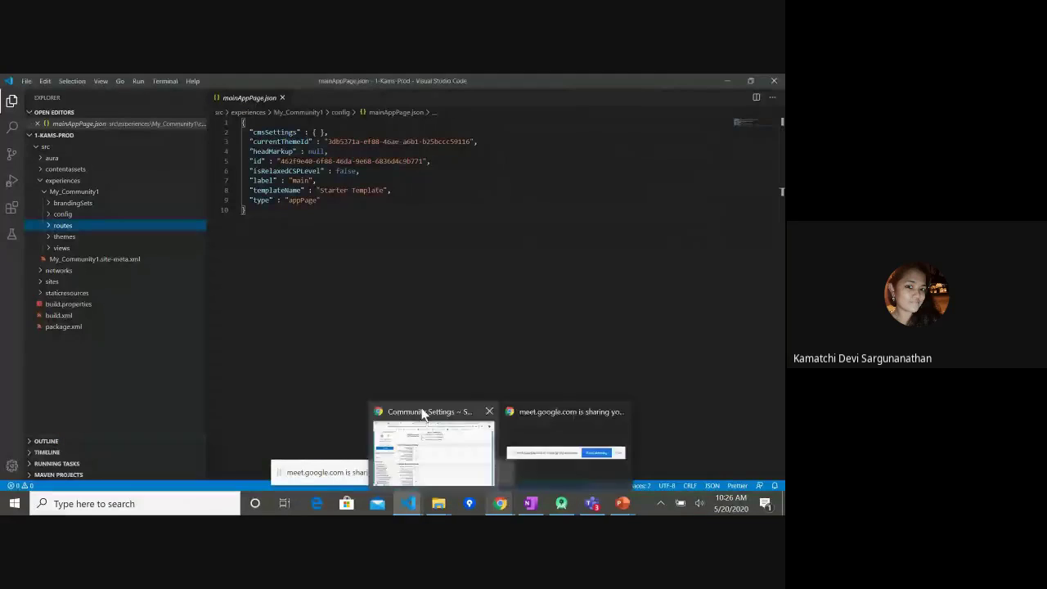
left_click(39, 182)
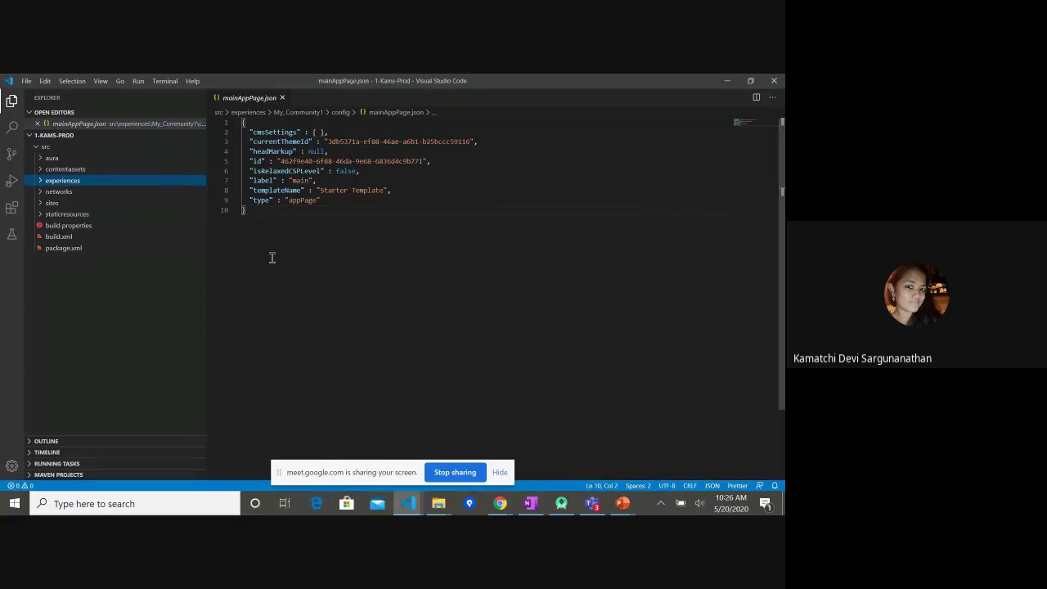
View the 1-Kams-Sandbox package.xml, return to the 1-Kams-Prod project, and expand its networks folder and My_Community1's views folder under experiences
left_click(408, 503)
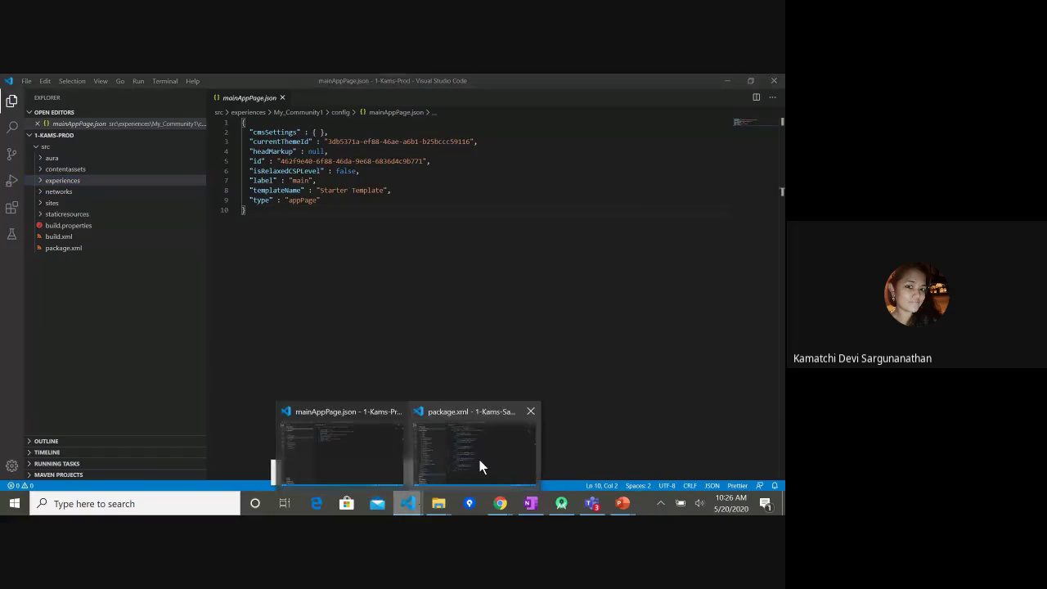
left_click(418, 452)
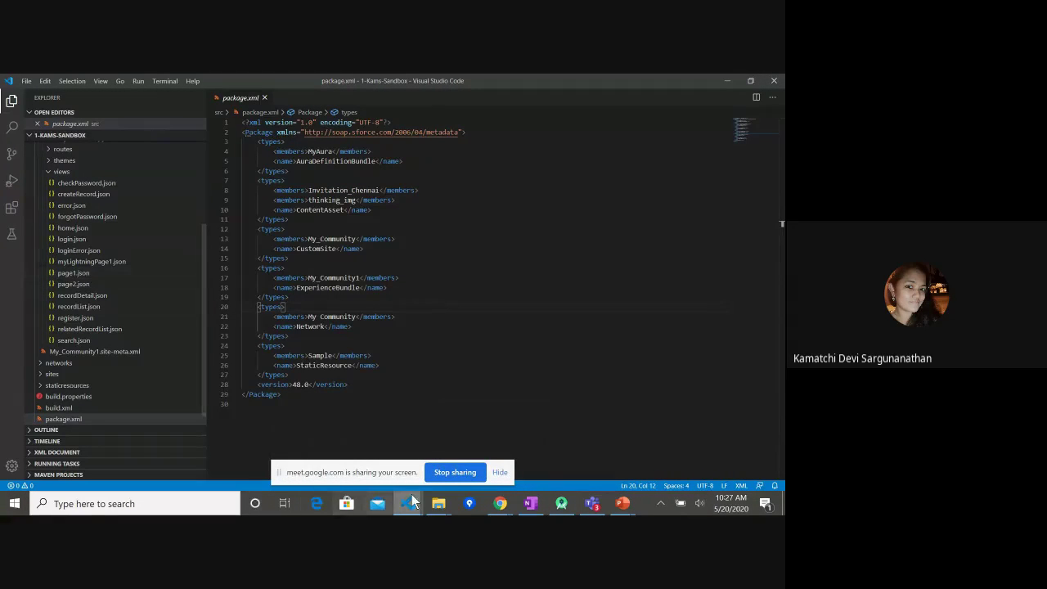
mouse_move(412, 507)
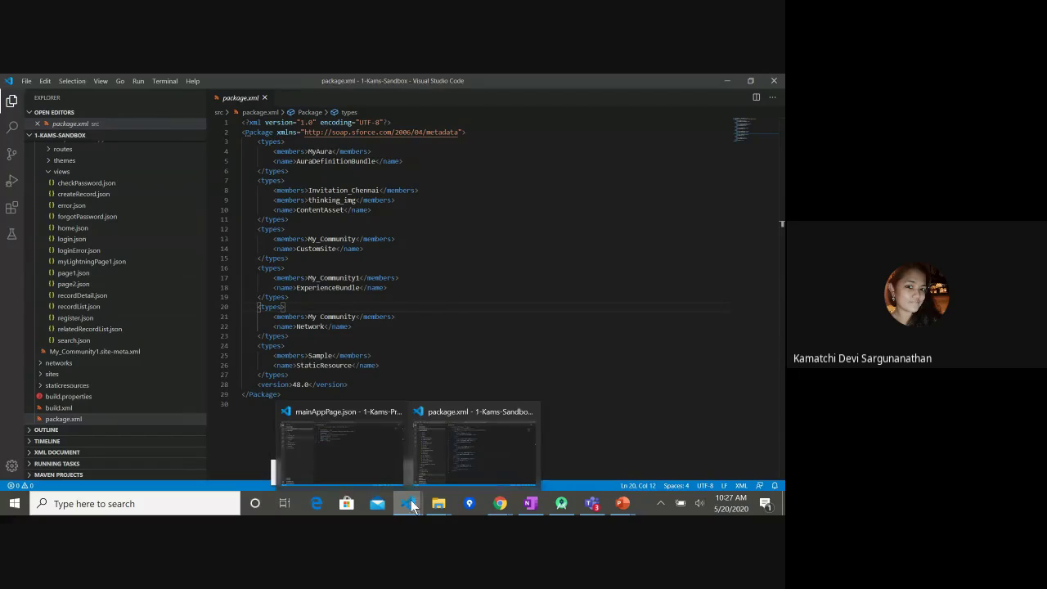
left_click(384, 455)
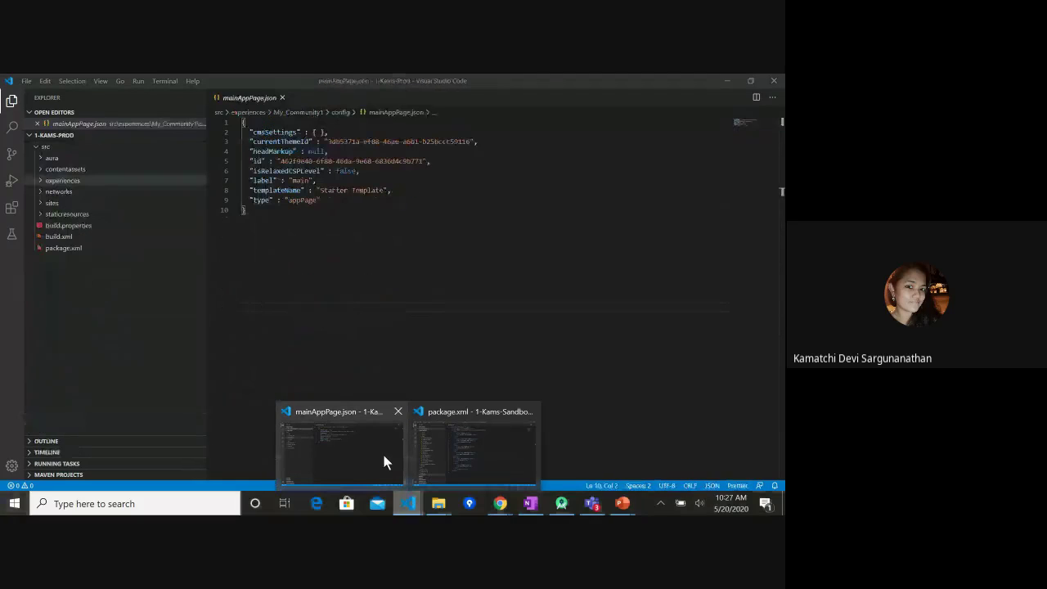
left_click(38, 192)
left_click(38, 181)
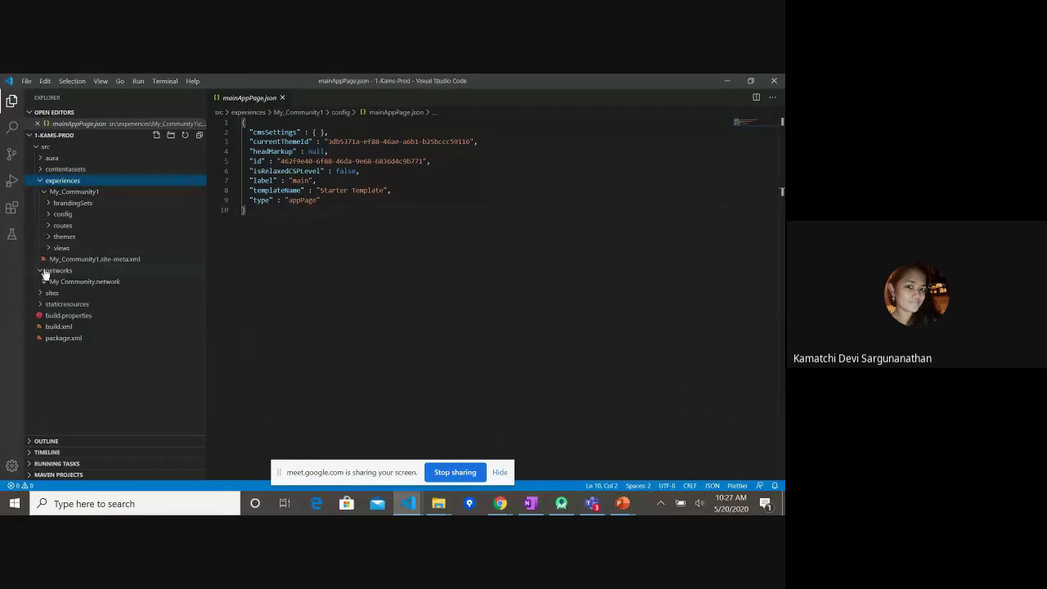
left_click(49, 248)
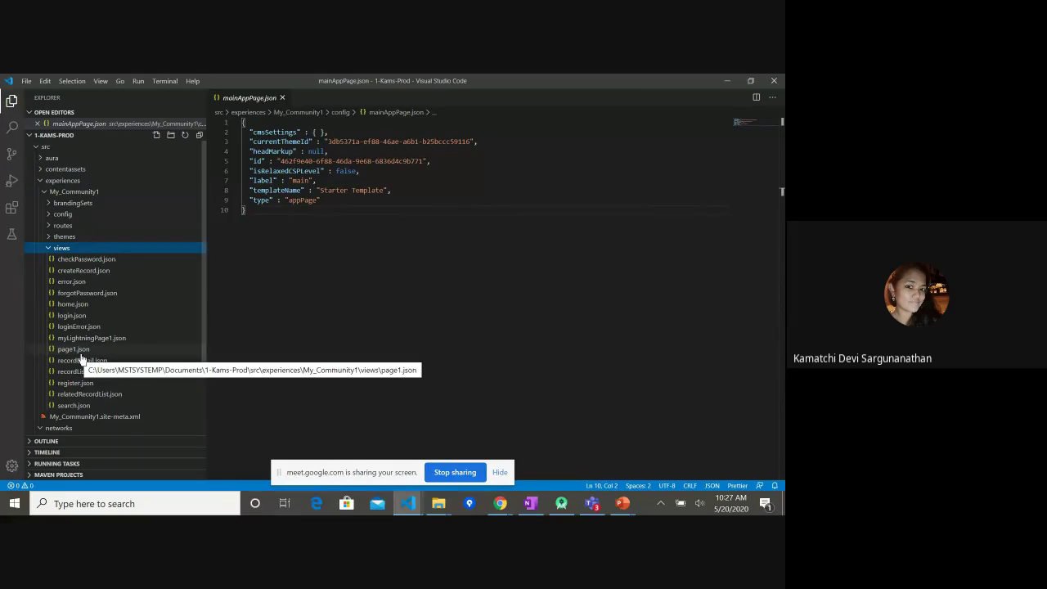
Point out page2 in the 1-Kams-Sandbox views folder in File Explorer, then return to the 1-Kams-Prod project in Visual Studio Code
left_click(439, 503)
left_click(494, 456)
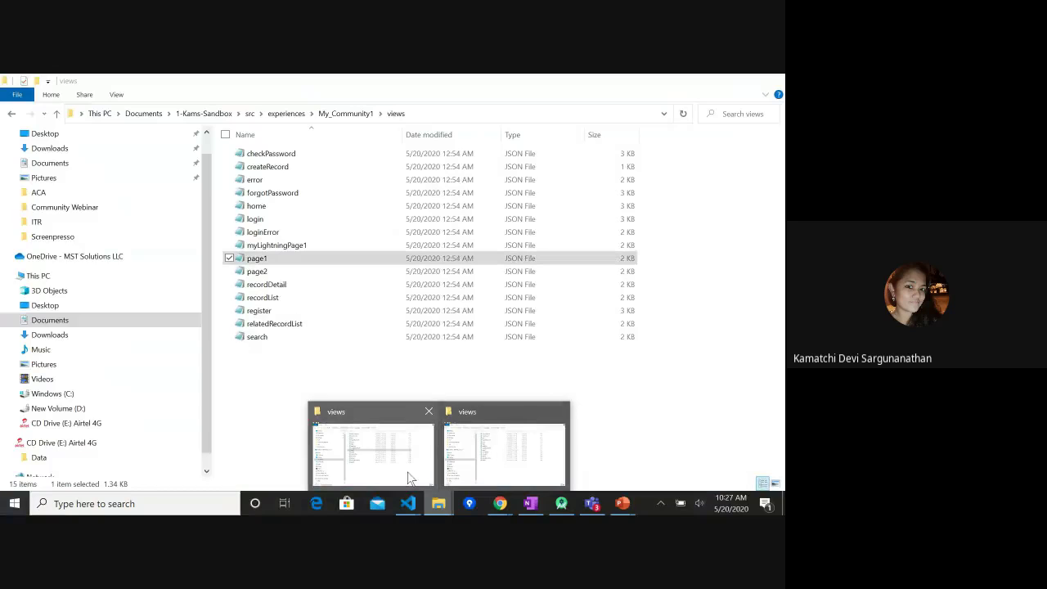
left_click(286, 272)
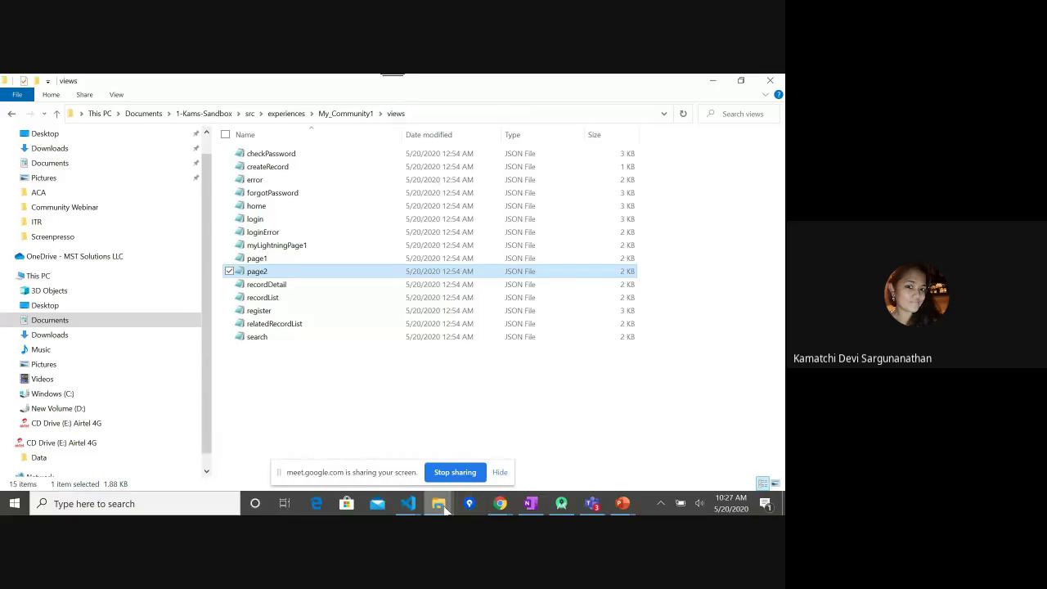
mouse_move(408, 505)
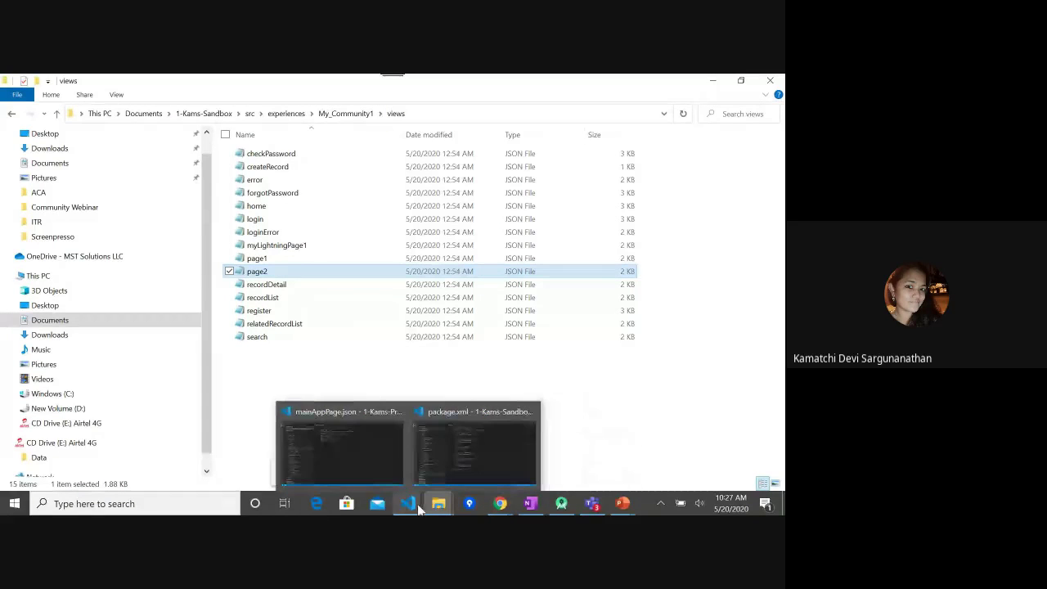
left_click(365, 460)
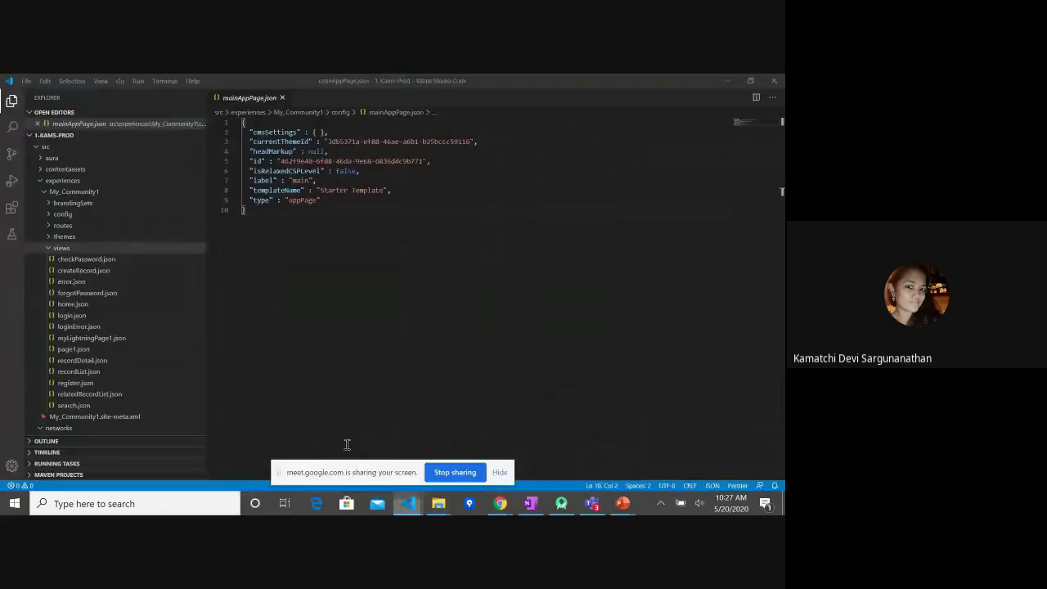
Look through My_Community1's brandingSets folder, viewing buildYourOwn.json, and expand the config folder to show its files
left_click(49, 250)
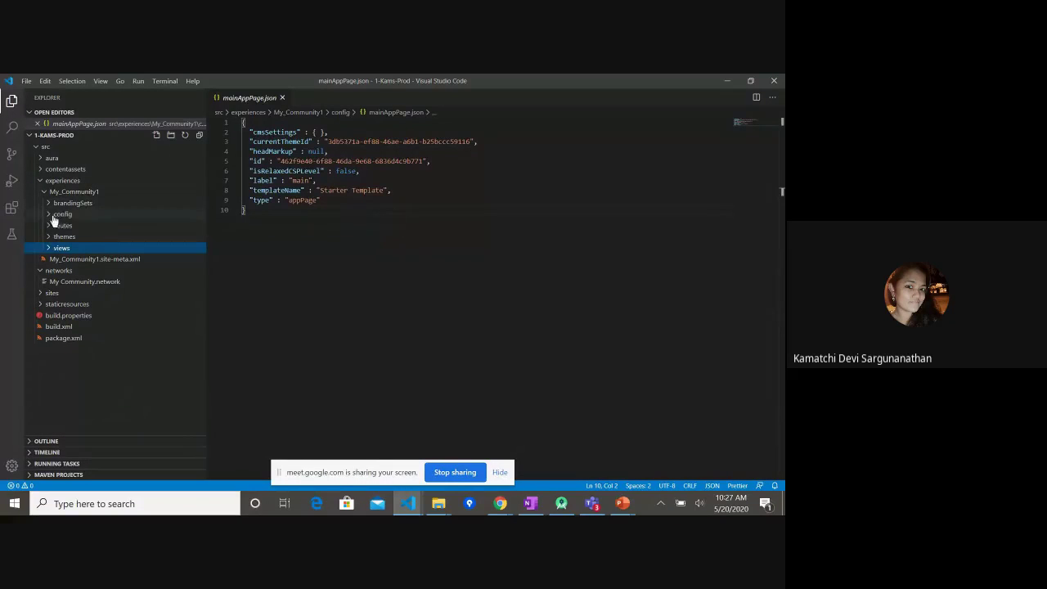
left_click(59, 203)
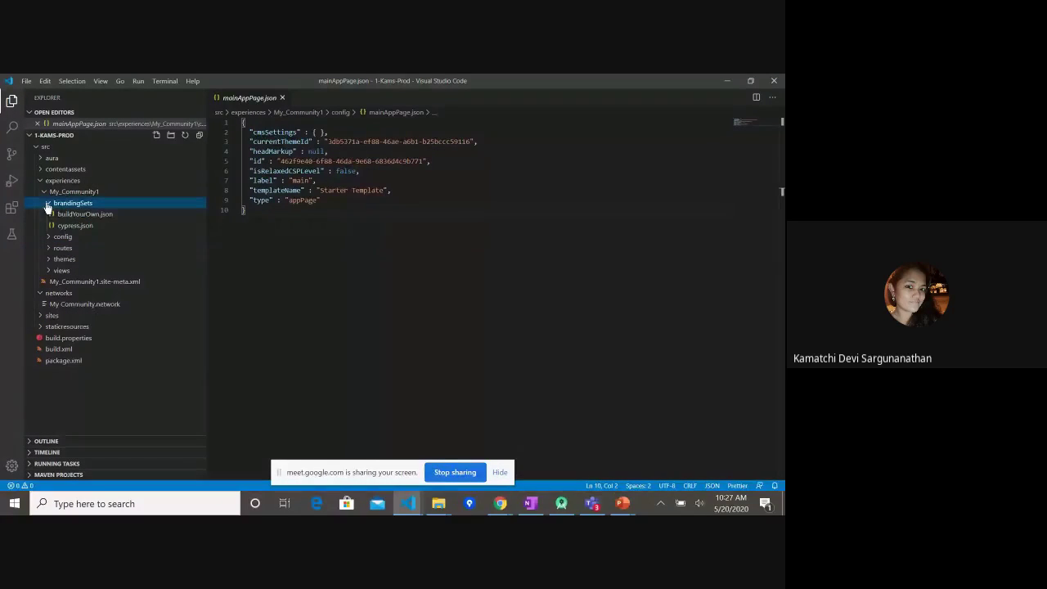
left_click(48, 206)
left_click(47, 207)
left_click(51, 214)
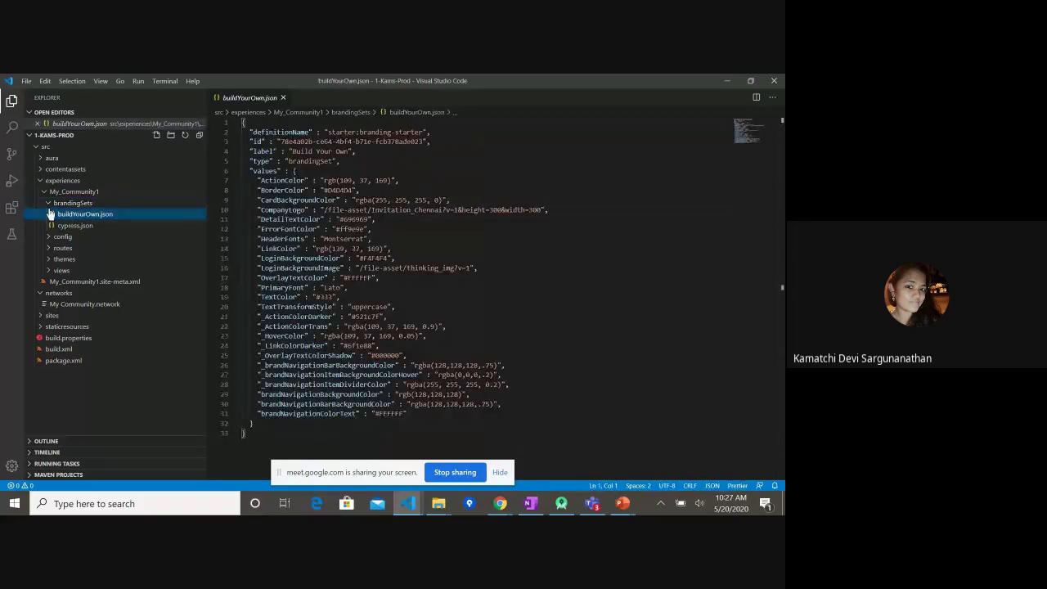
left_click(47, 203)
left_click(52, 214)
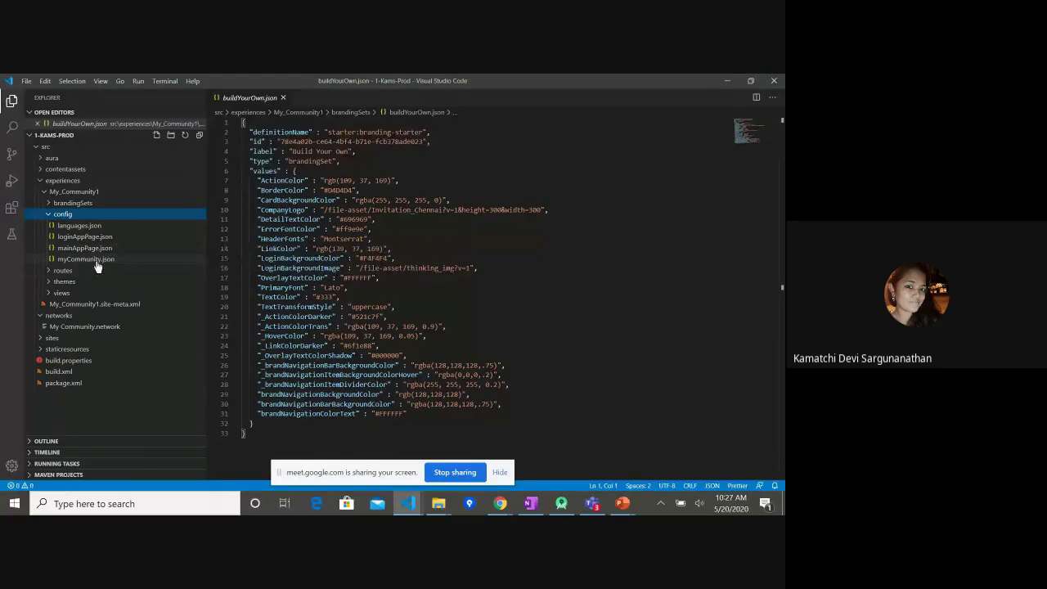
Examine the page JSON files in My_Community1's routes and views folders
left_click(48, 271)
left_click(49, 271)
left_click(51, 293)
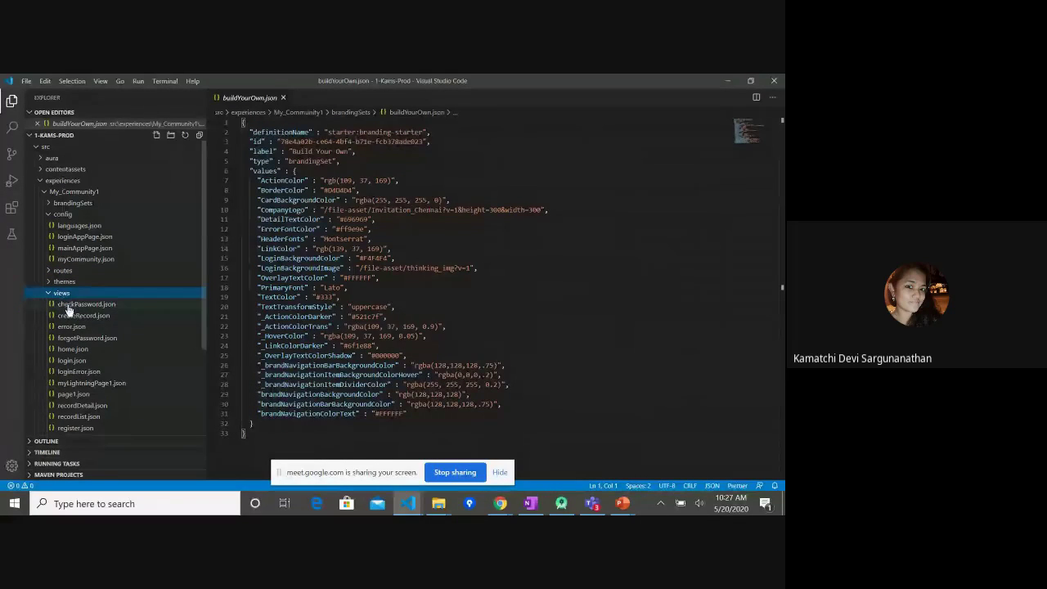
left_click(51, 272)
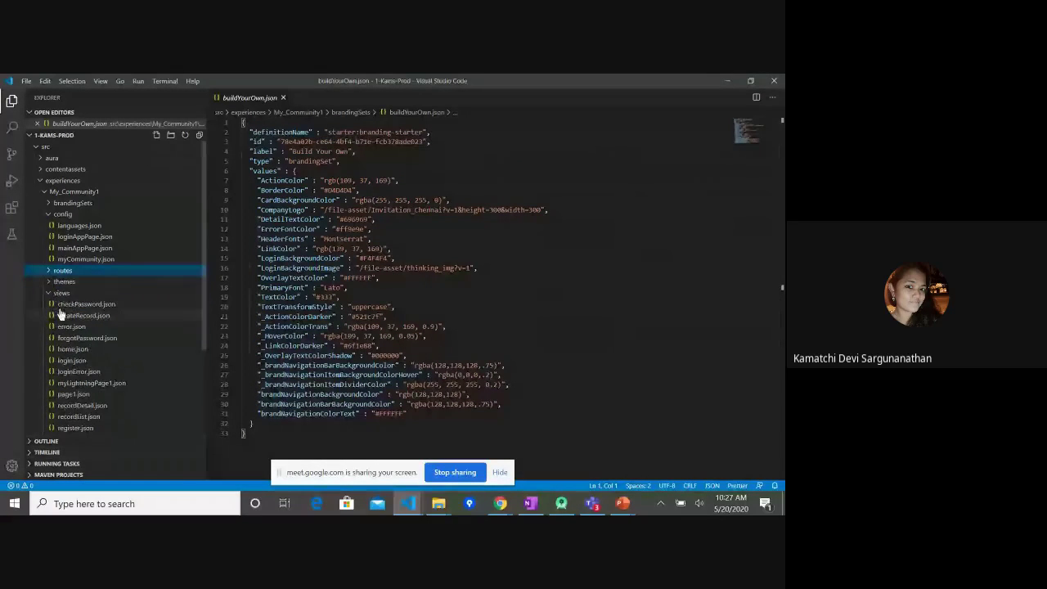
left_click(51, 271)
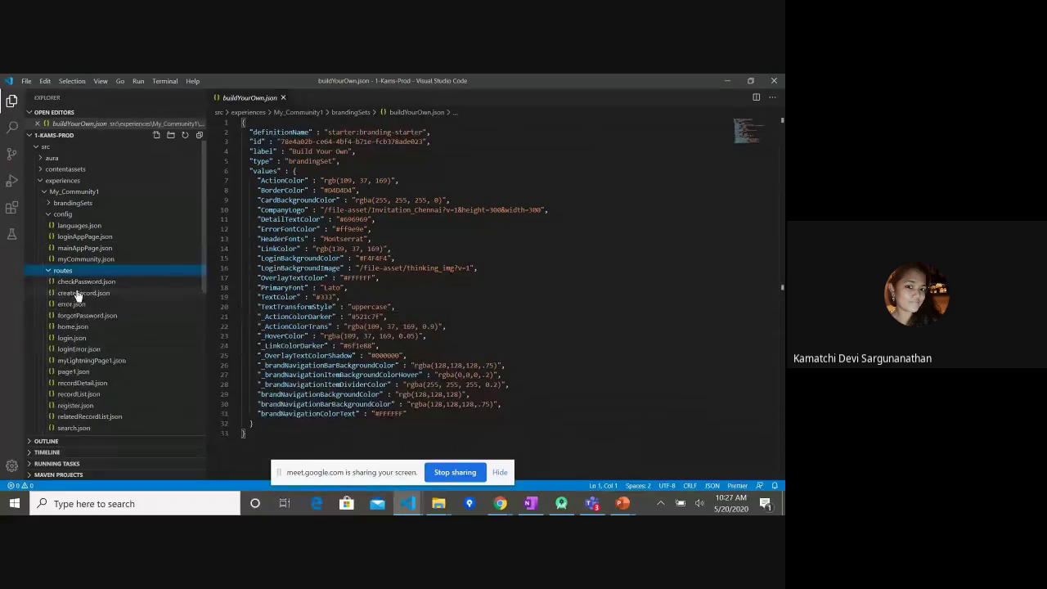
left_click(49, 271)
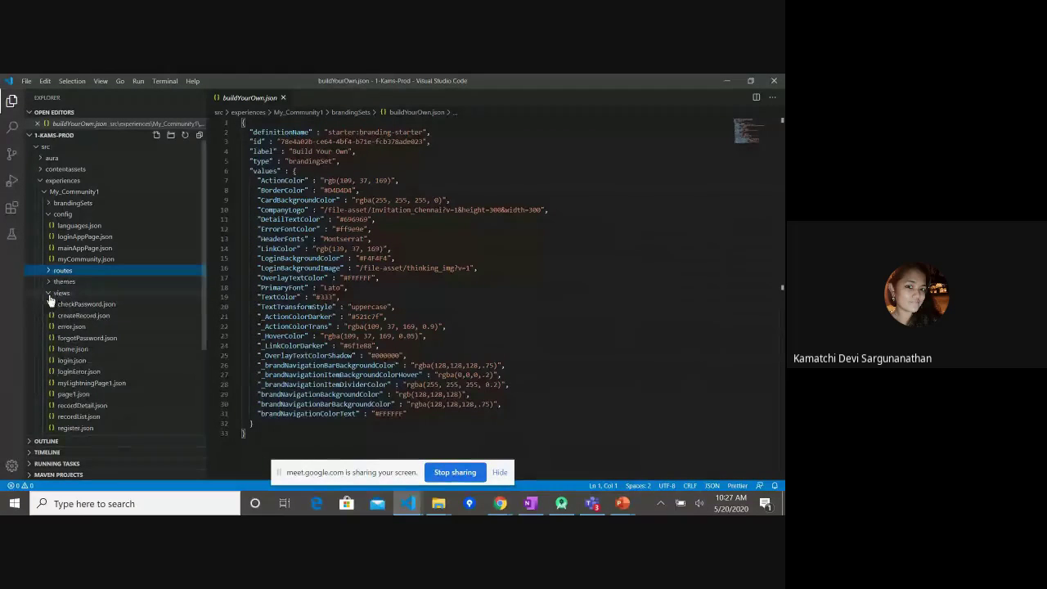
left_click(56, 294)
left_click(51, 293)
Switch to File Explorer and copy page2 from the 1-Kams-Sandbox views folder into the 1-Kams-Prod views folder
left_click(438, 503)
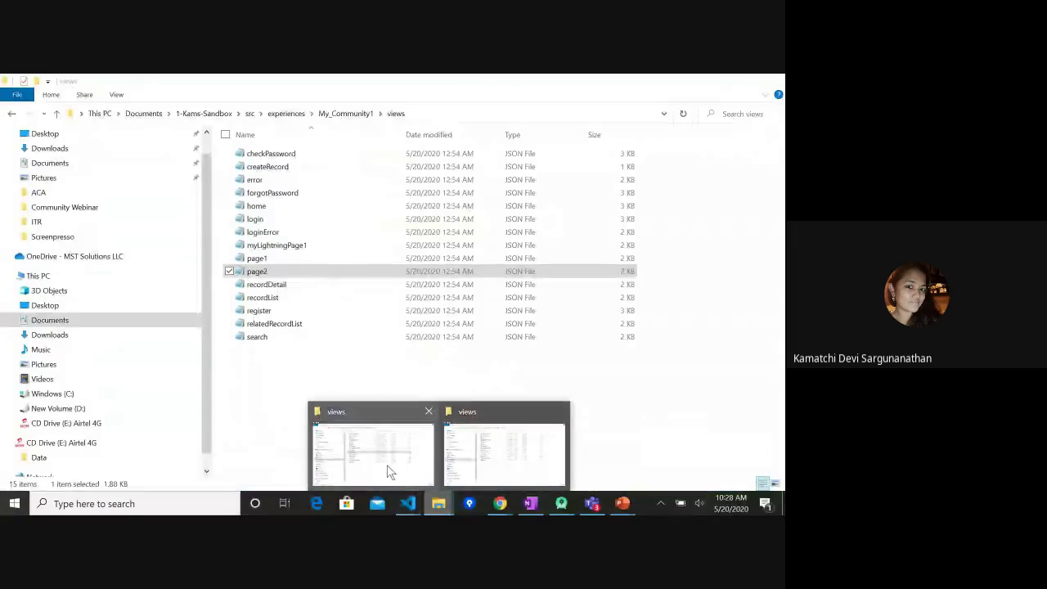
left_click(391, 472)
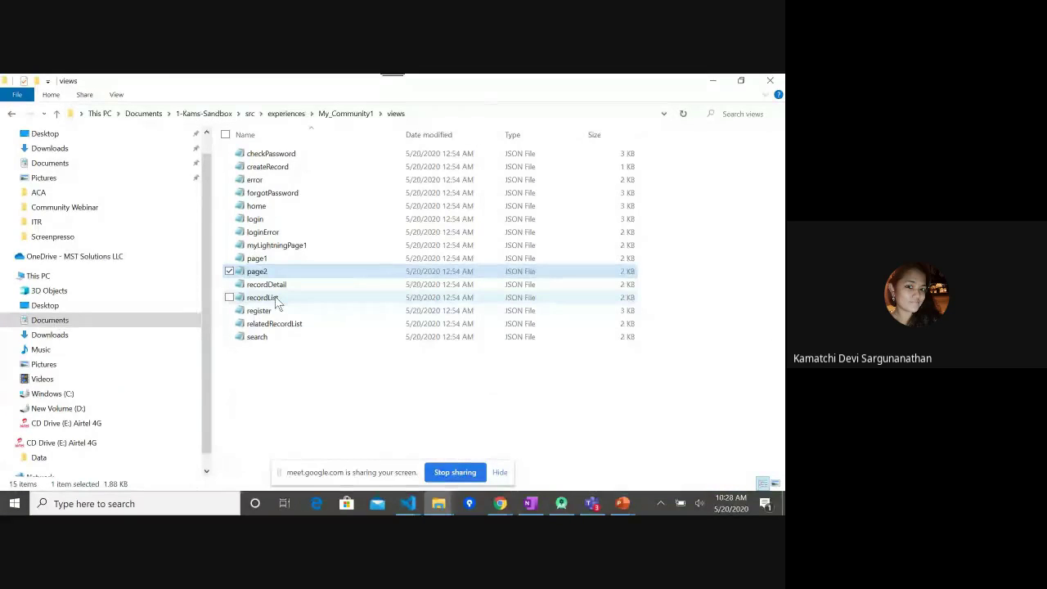
left_click(438, 504)
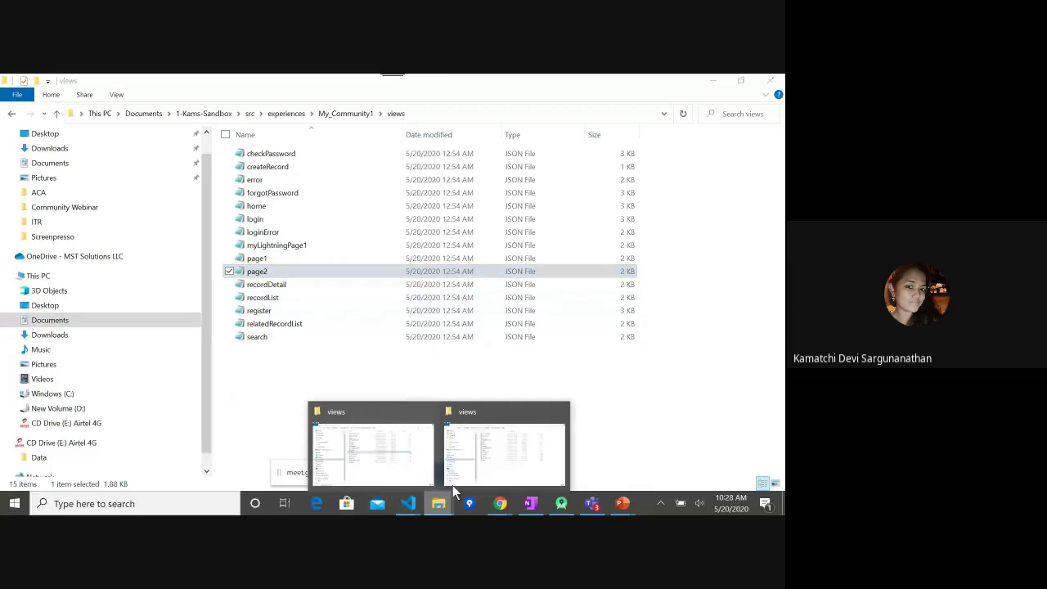
left_click(489, 452)
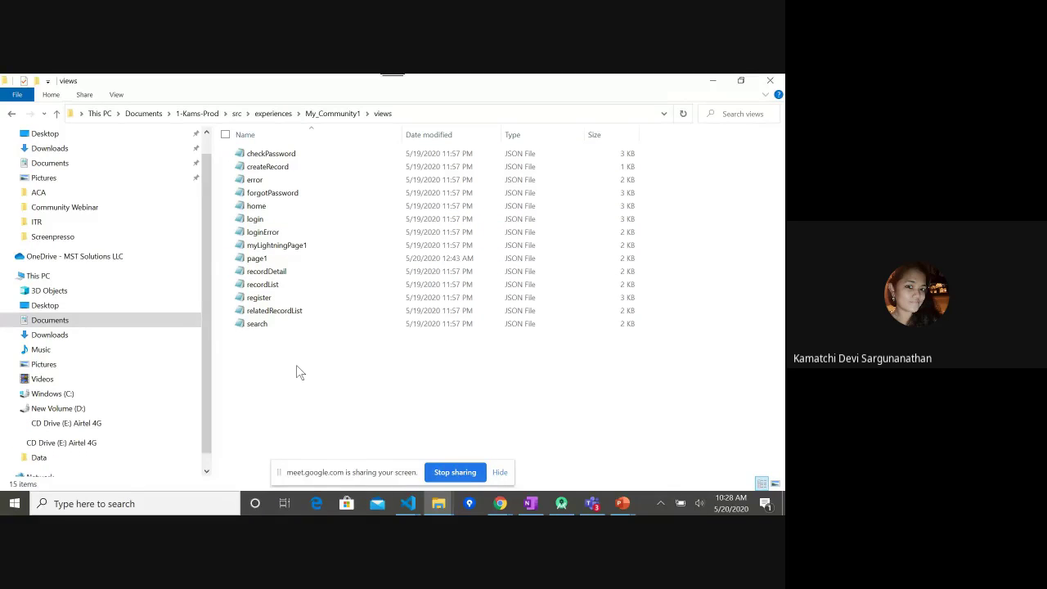
Copy page2 from the routes folder of My_Community1 in 1-Kams-Sandbox into the matching routes folder in 1-Kams-Prod
left_click(352, 114)
double_click(260, 193)
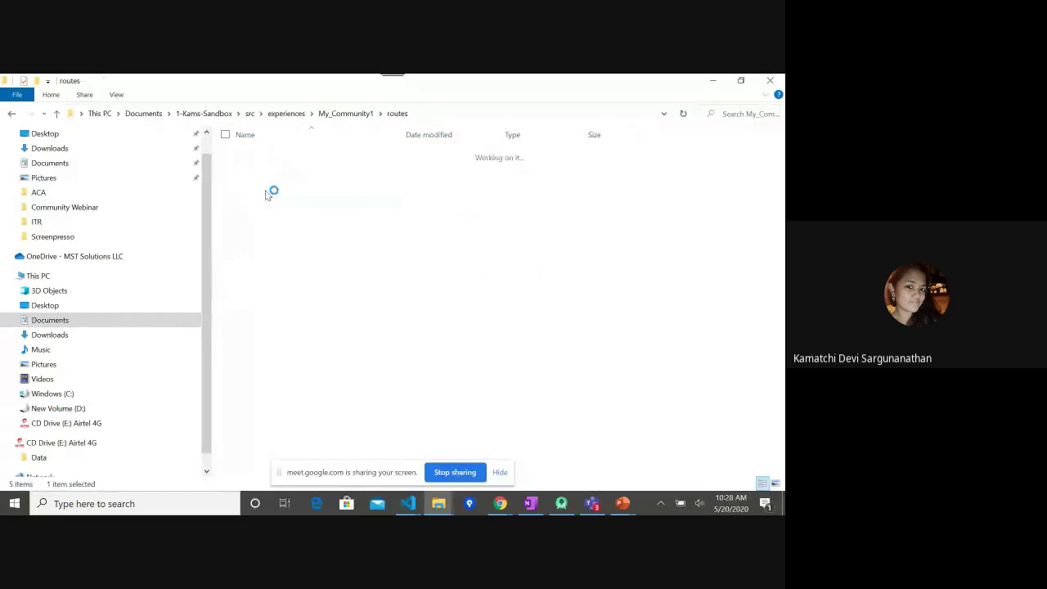
left_click(275, 271)
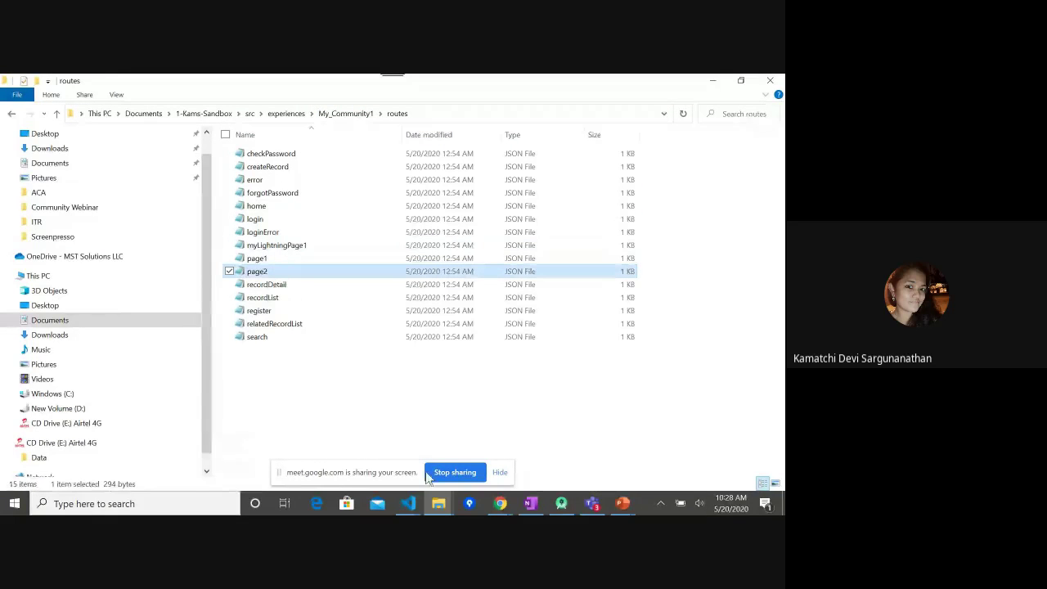
mouse_move(442, 509)
left_click(505, 460)
left_click(355, 393)
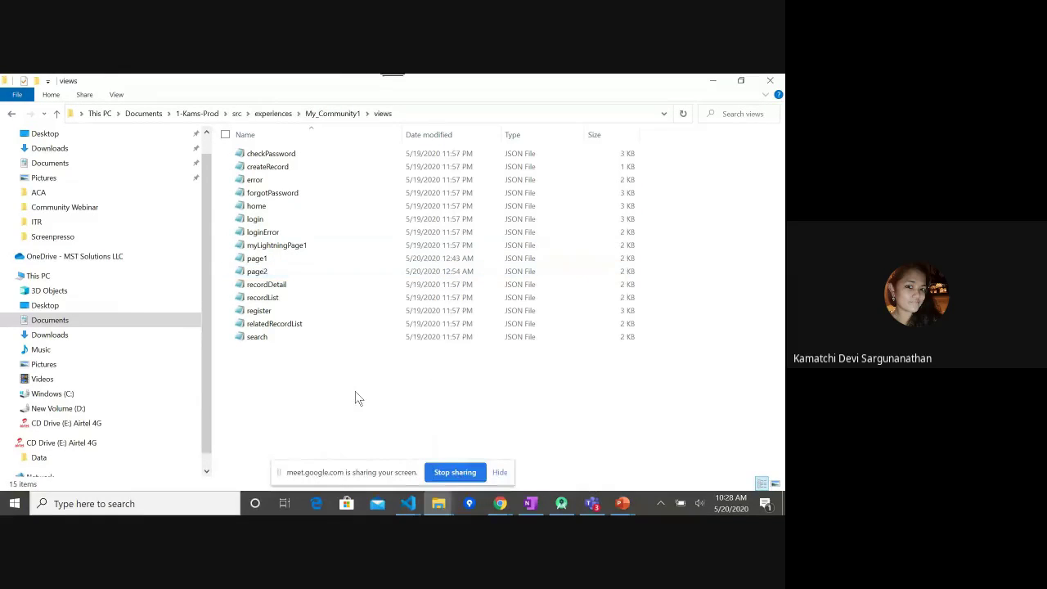
left_click(346, 117)
double_click(274, 179)
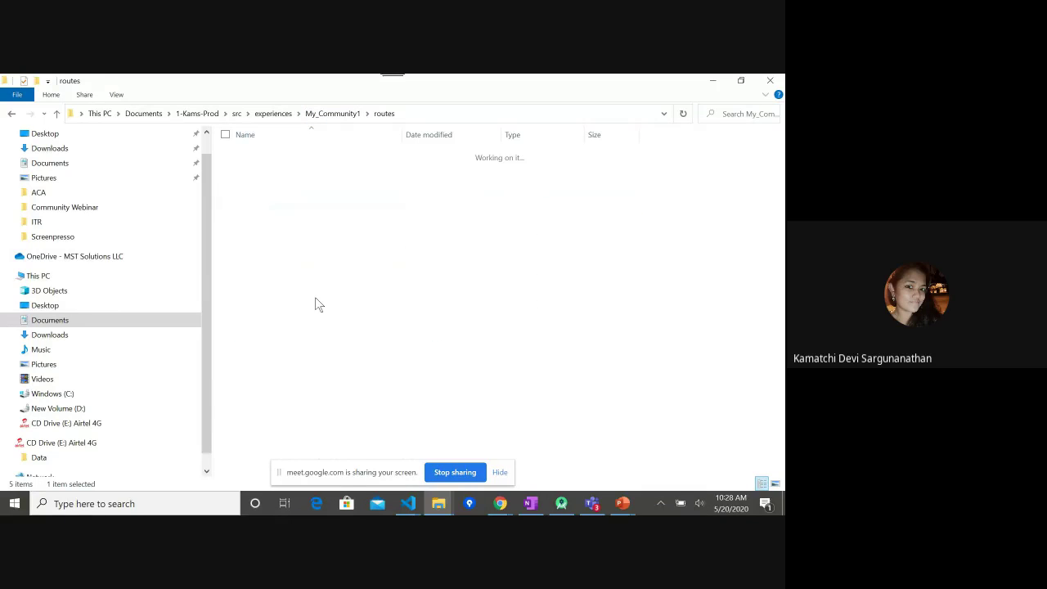
left_click(366, 404)
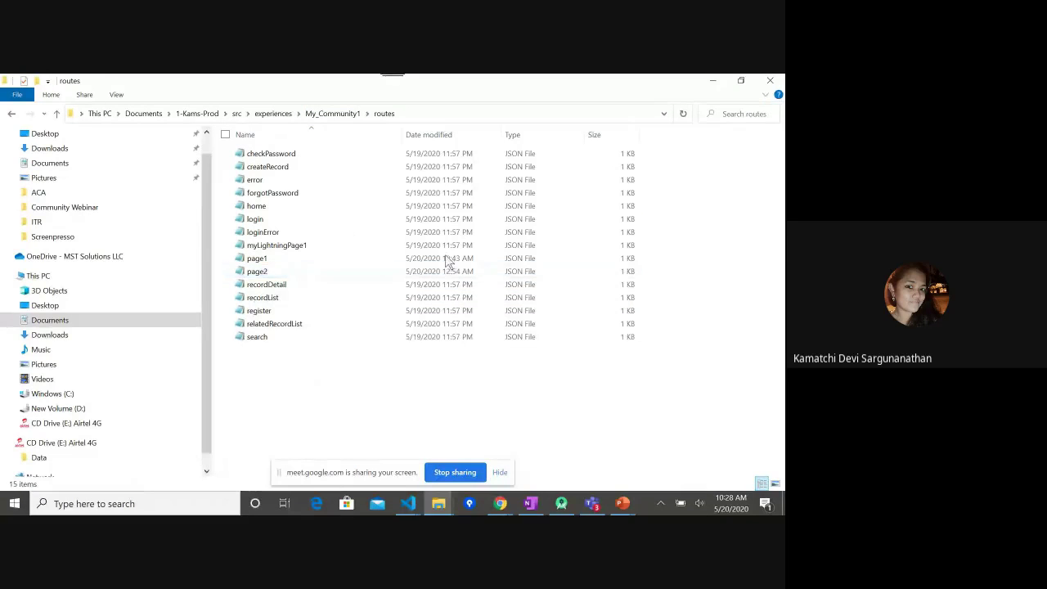
Switch to Chrome, look over the production and sandbox Communities lists, and show the sandbox community's page list in Experience Builder
left_click(439, 503)
mouse_move(505, 509)
left_click(445, 461)
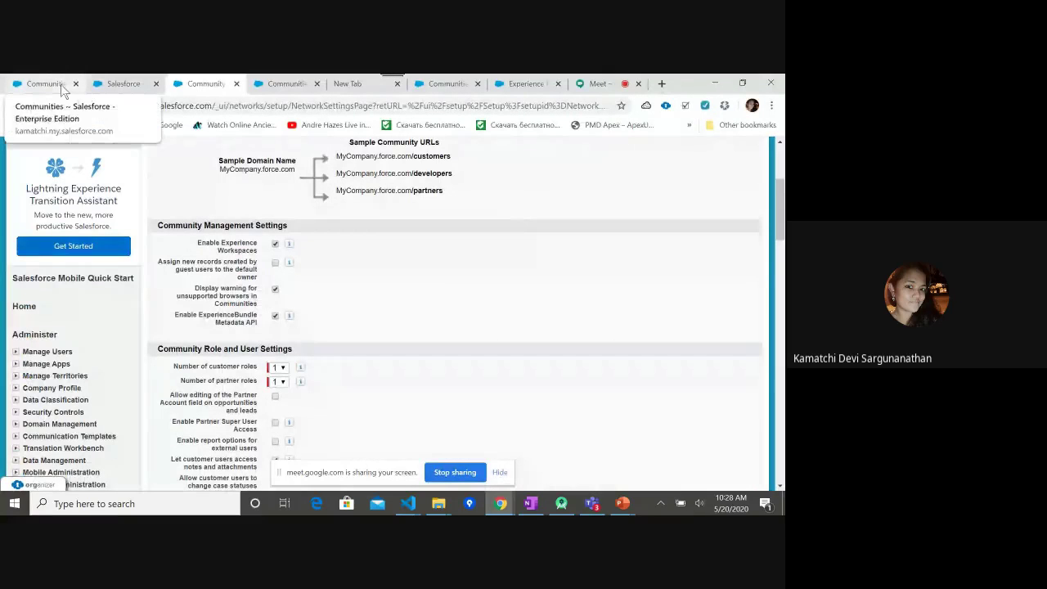
left_click(274, 82)
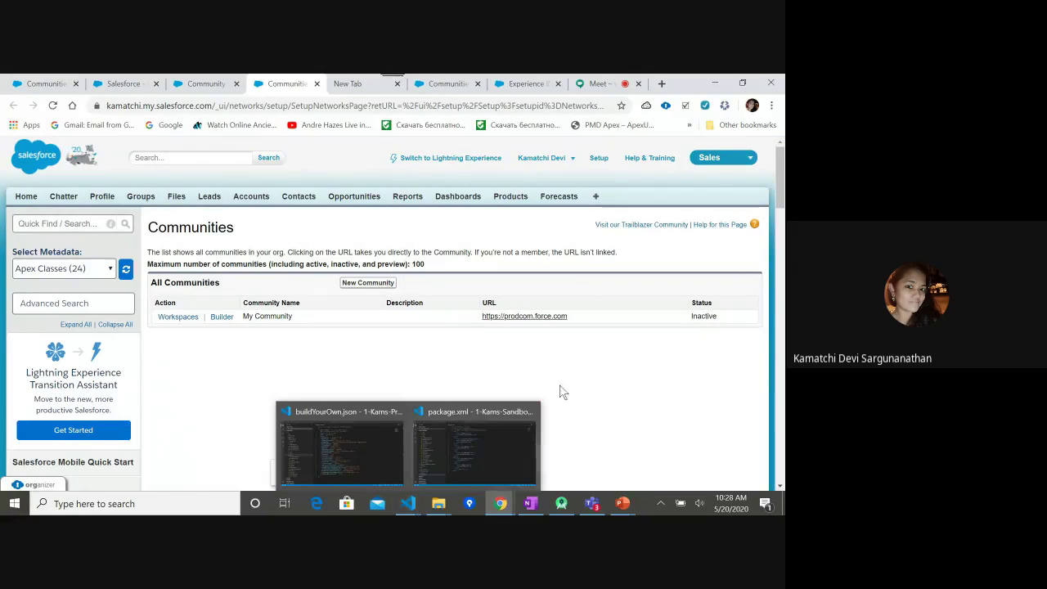
left_click(521, 85)
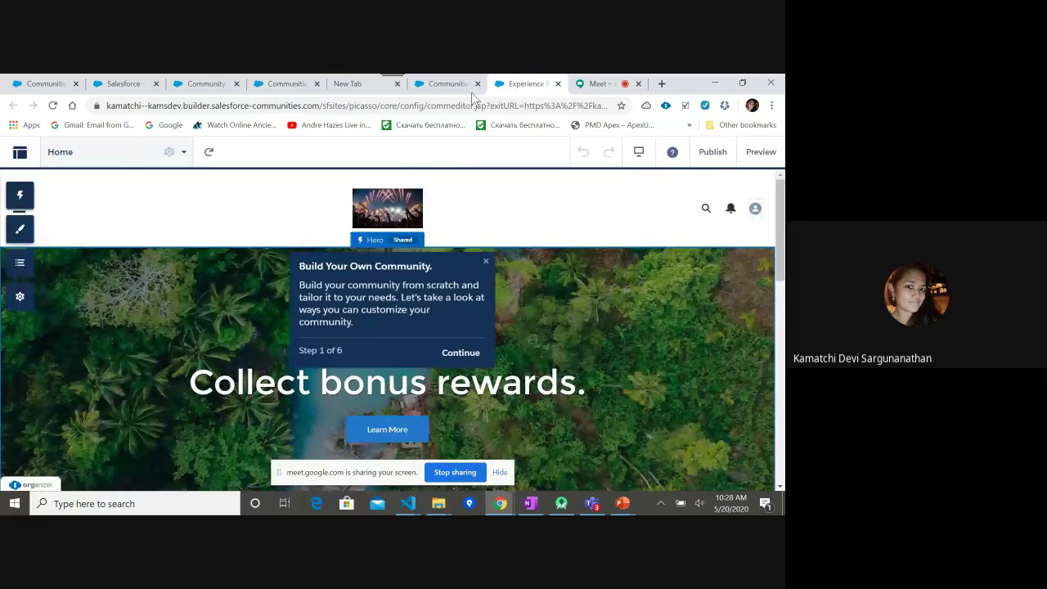
left_click(460, 85)
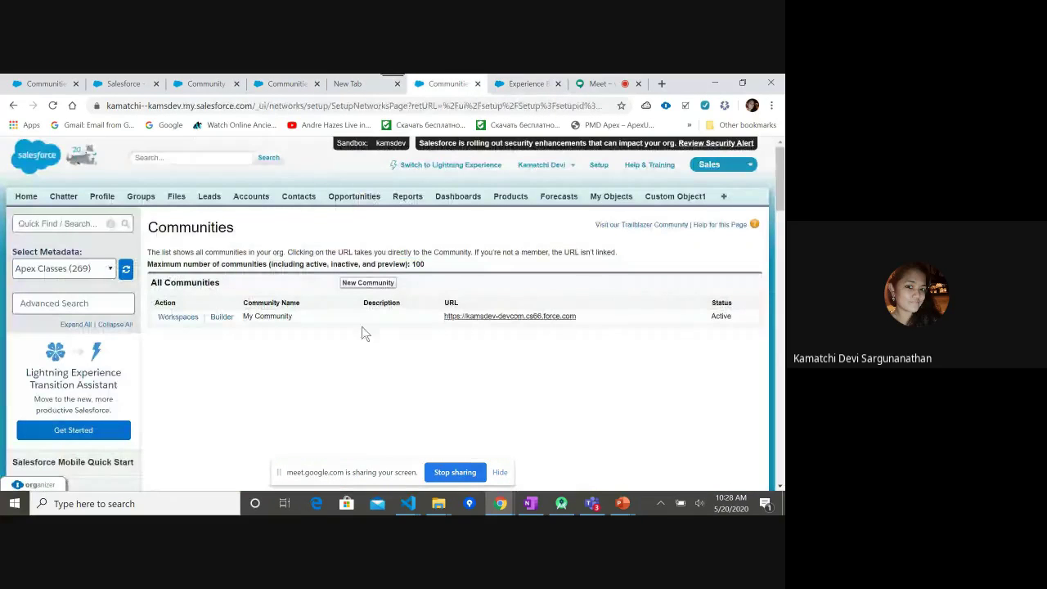
left_click(521, 85)
left_click(178, 151)
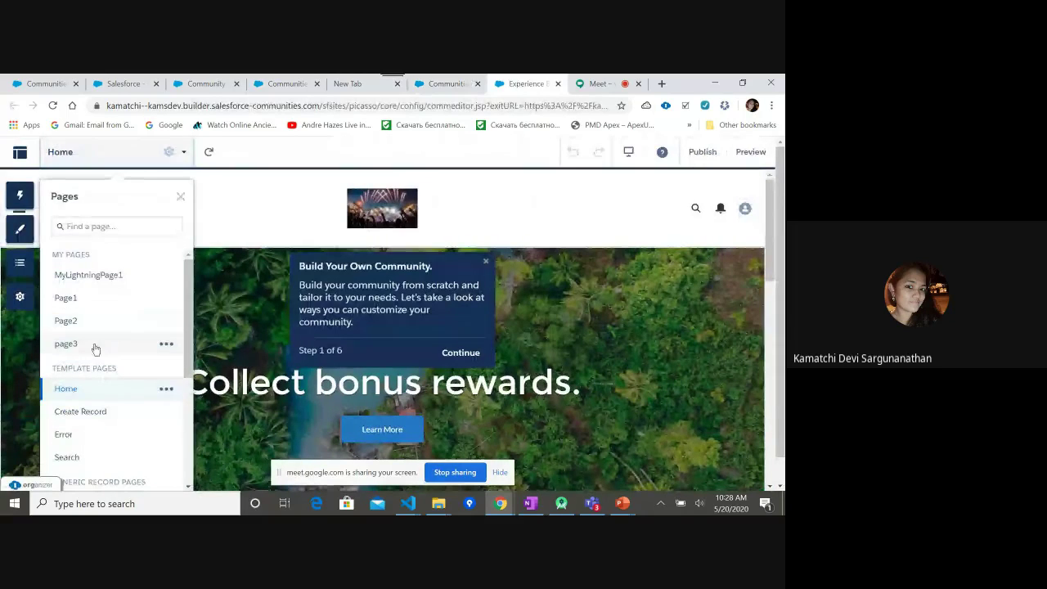
Open the production org's My Community in Experience Builder and dismiss the Build Your Own Community introduction
left_click(286, 83)
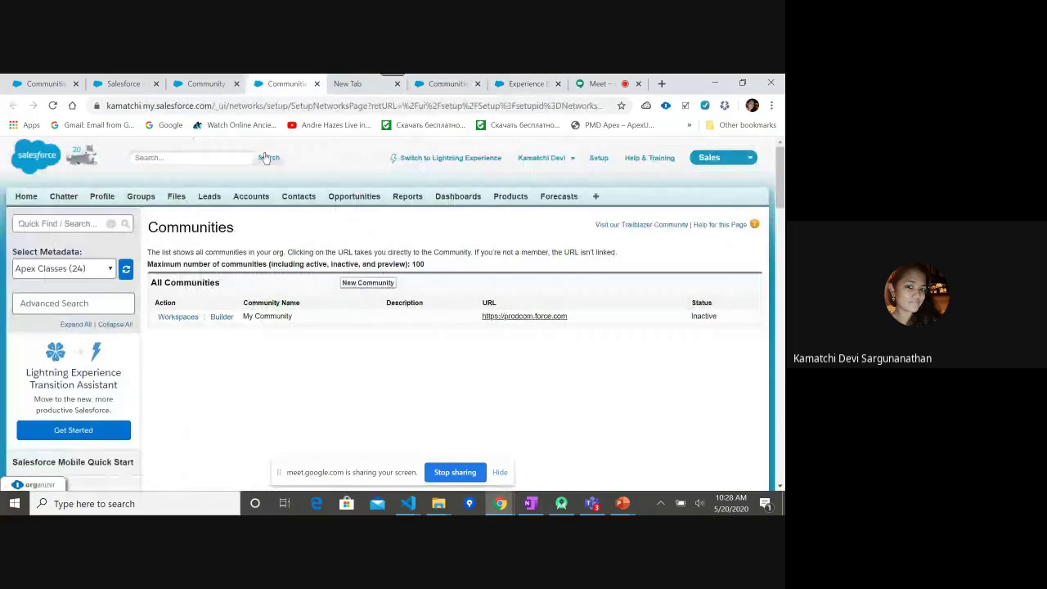
left_click(219, 318)
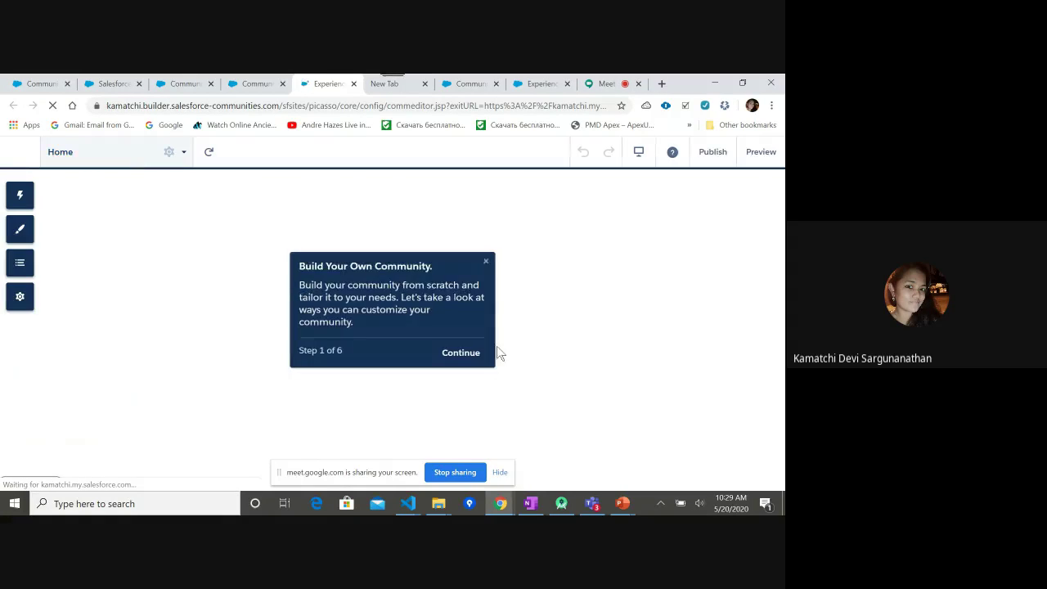
left_click(487, 264)
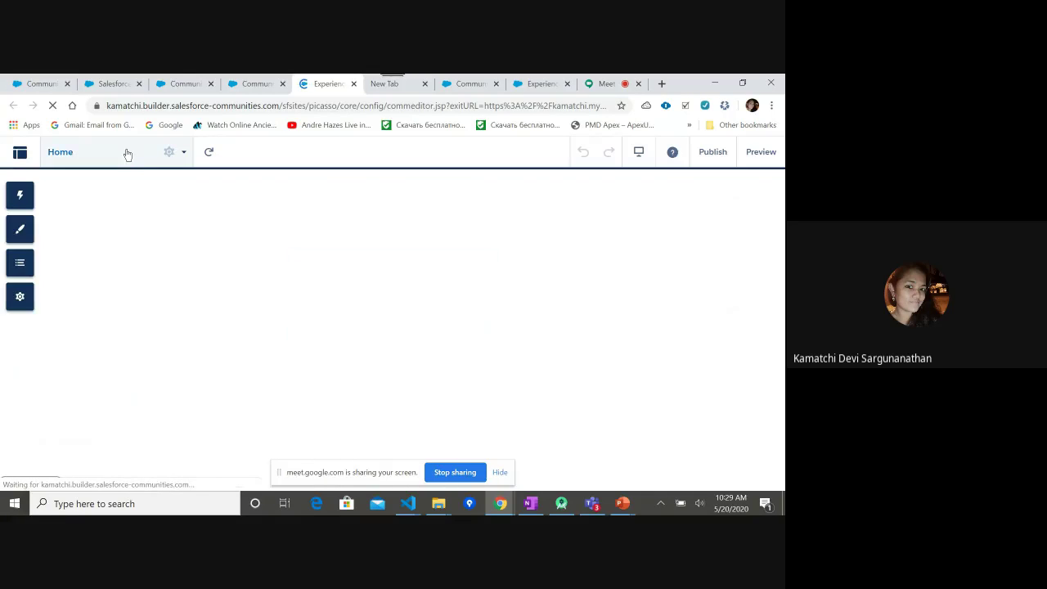
Show the production community's page list and compare it with the sandbox community's pages, dismissing the sandbox's Build Your Own Community introduction
left_click(128, 154)
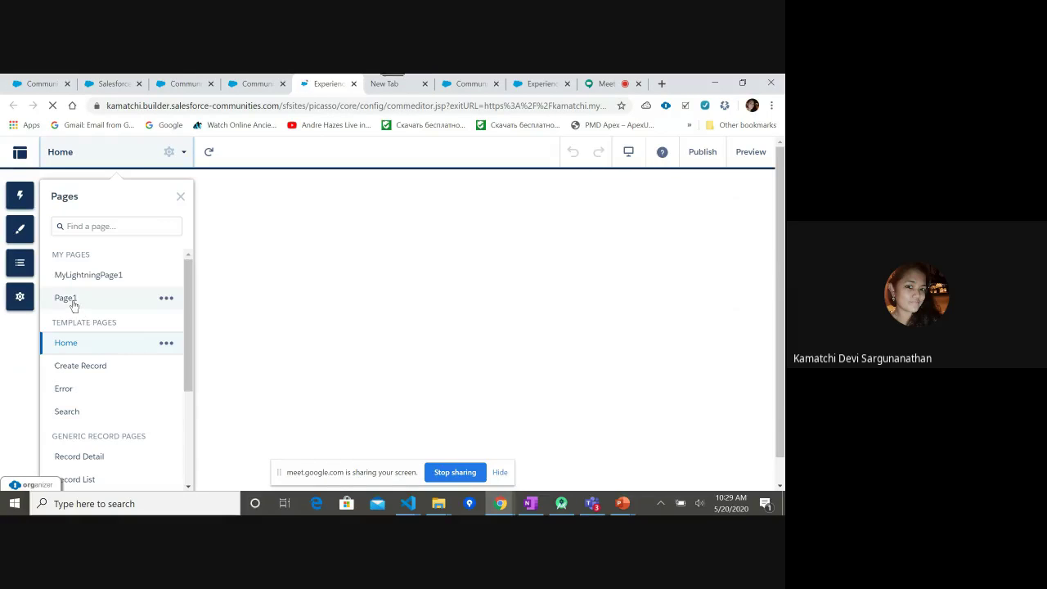
left_click(540, 84)
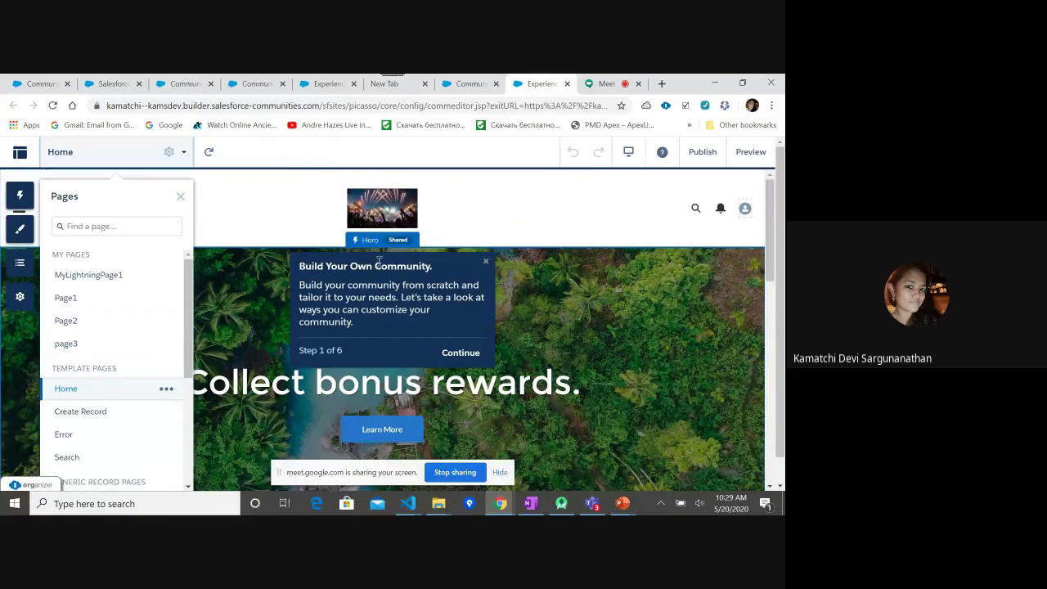
left_click(486, 263)
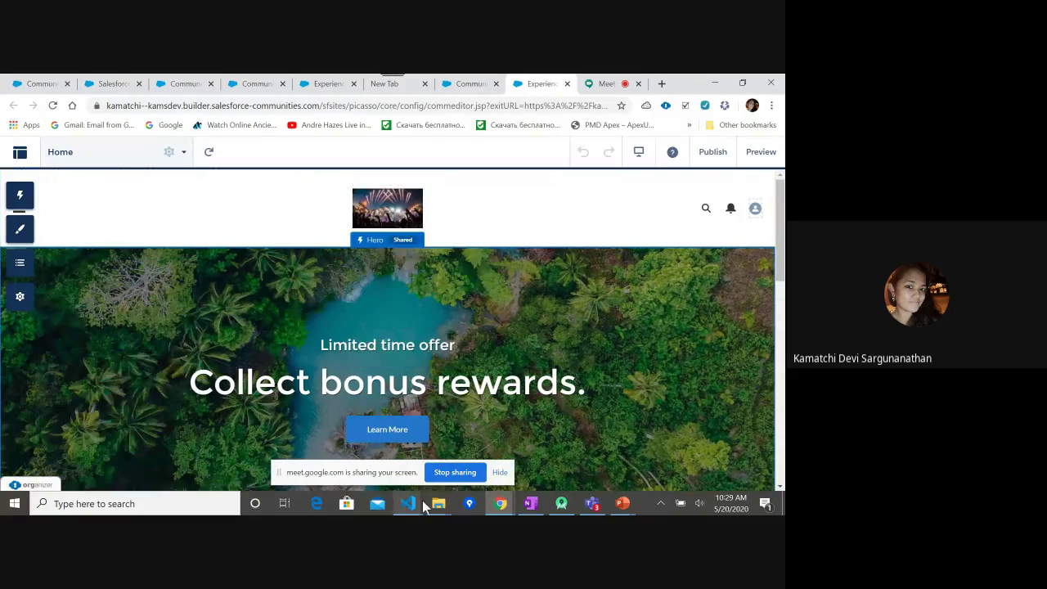
Switch to File Explorer and go from the routes folder up to the src folder of 1-Kams-Prod
left_click(438, 504)
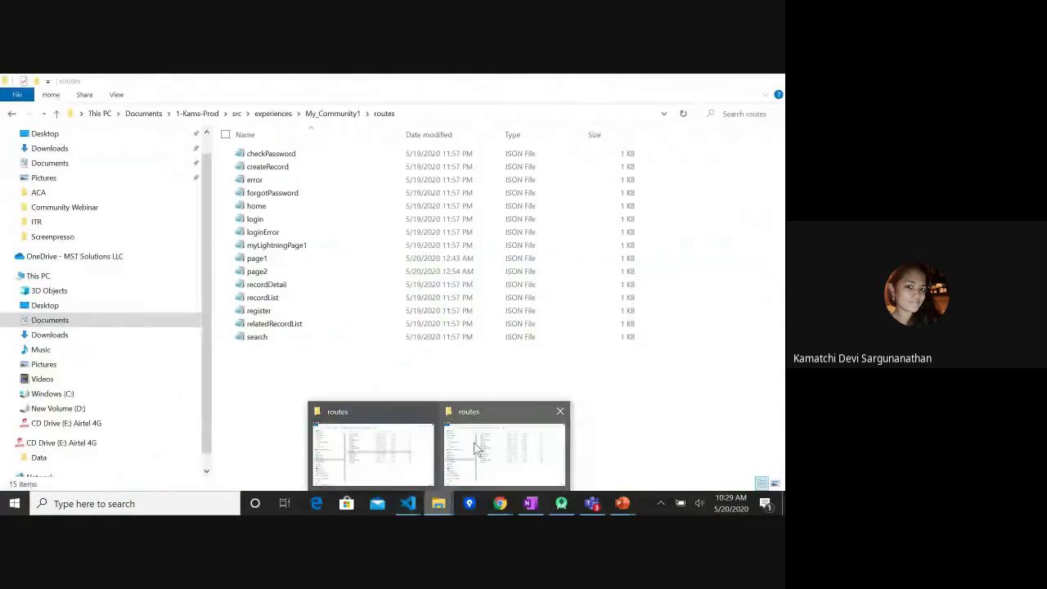
left_click(479, 449)
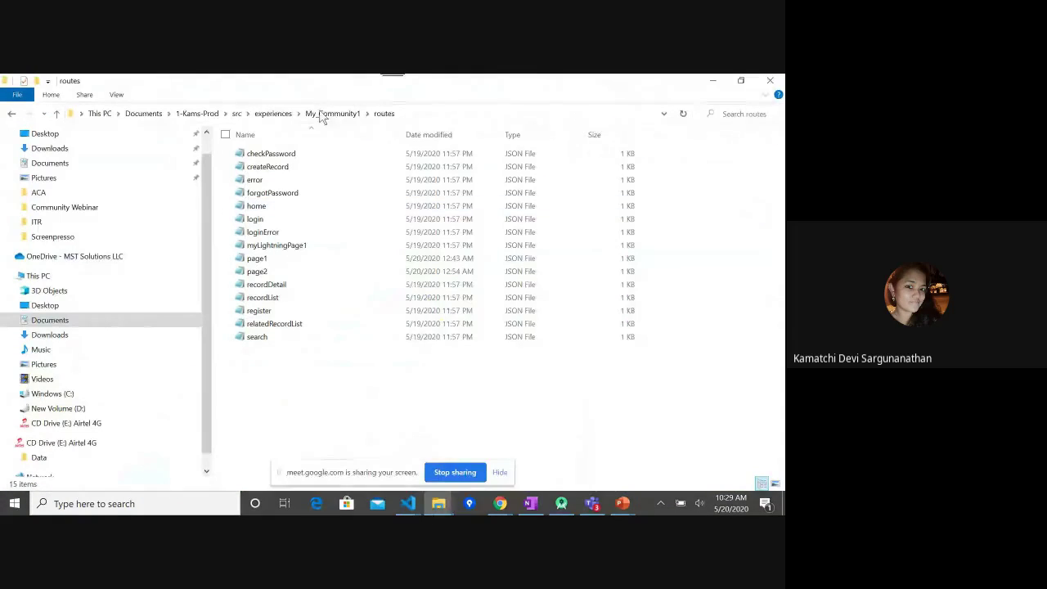
left_click(268, 114)
left_click(246, 114)
left_click(247, 113)
left_click(236, 114)
left_click(302, 300)
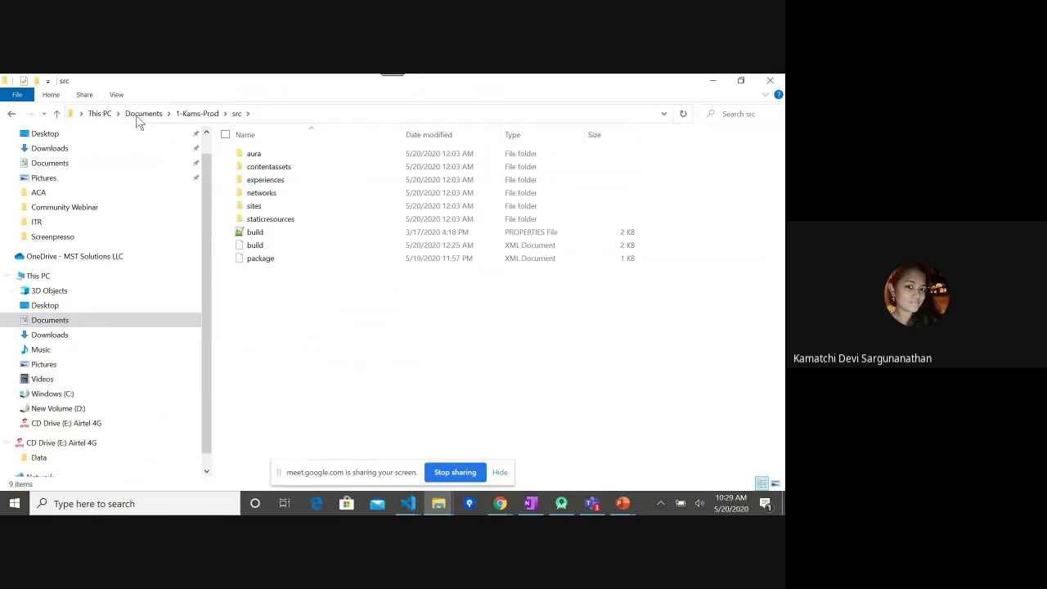
Open a command prompt in the 1-Kams-Prod src folder and run ant validateProd
left_click(71, 117)
type("cmd")
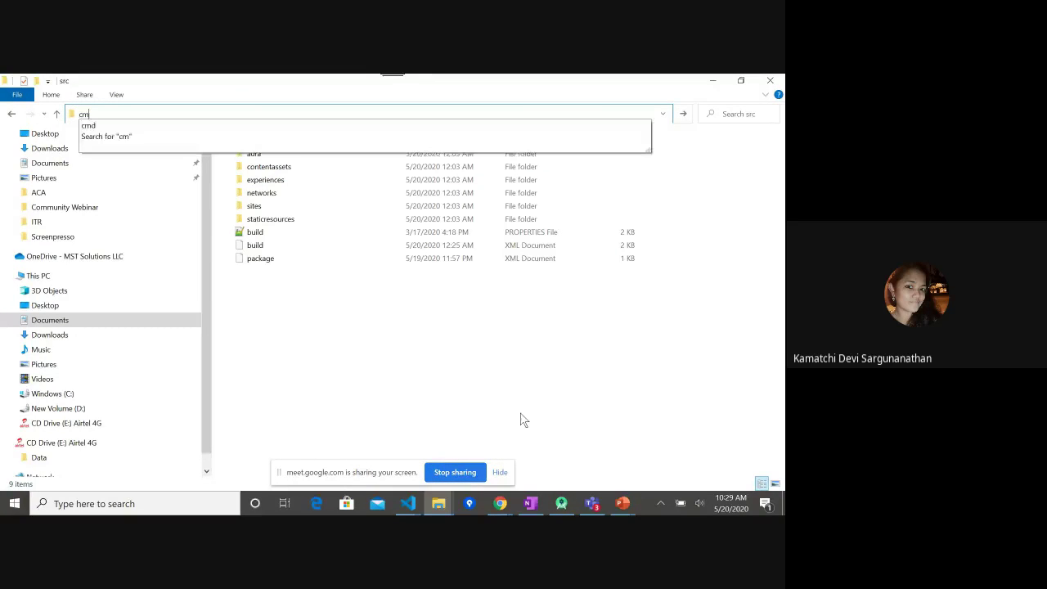
key("Return")
type("ant validate")
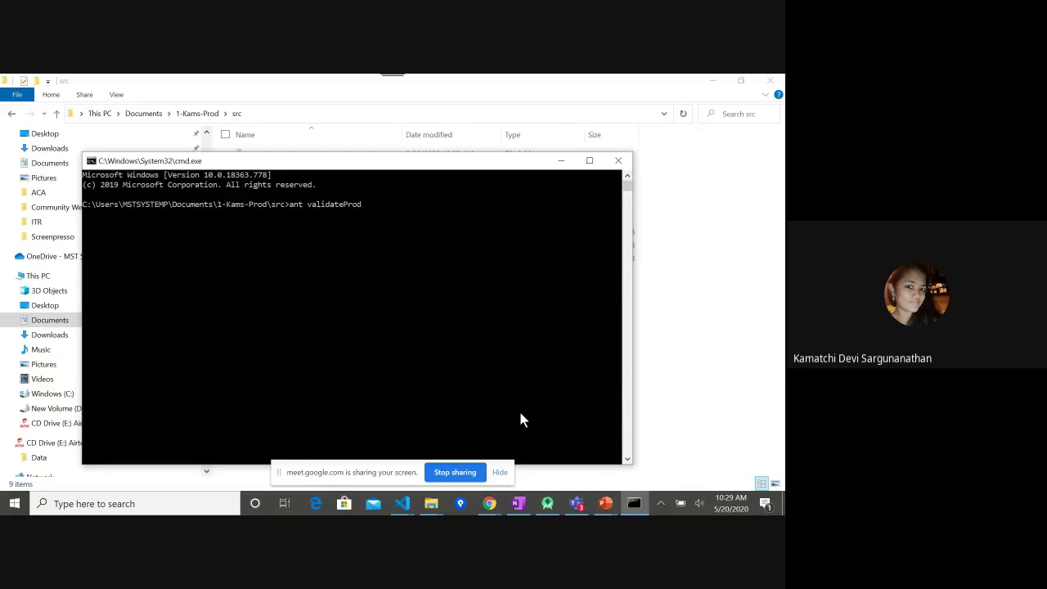
type("Prod")
key("Return")
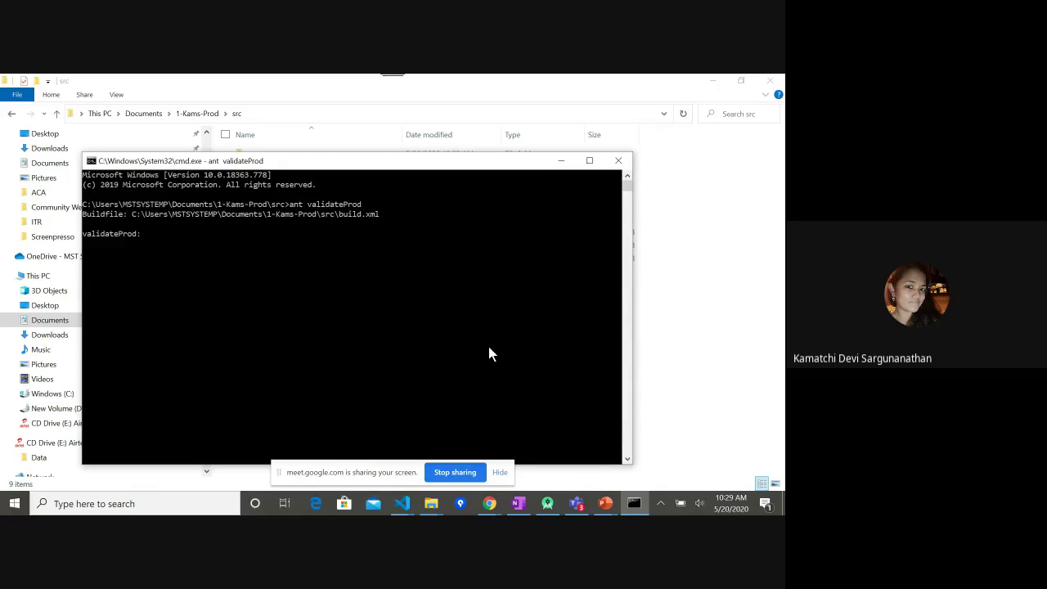
Switch to Visual Studio Code and examine the status value in the My Community.network file of 1-Kams-Prod
left_click(402, 503)
left_click(379, 468)
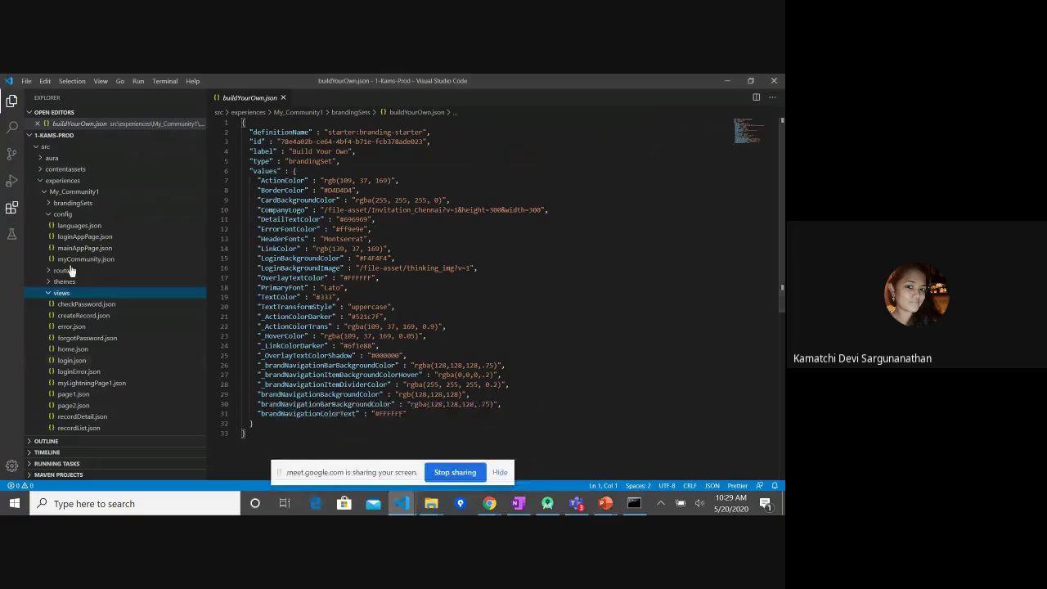
left_click(52, 215)
left_click(43, 193)
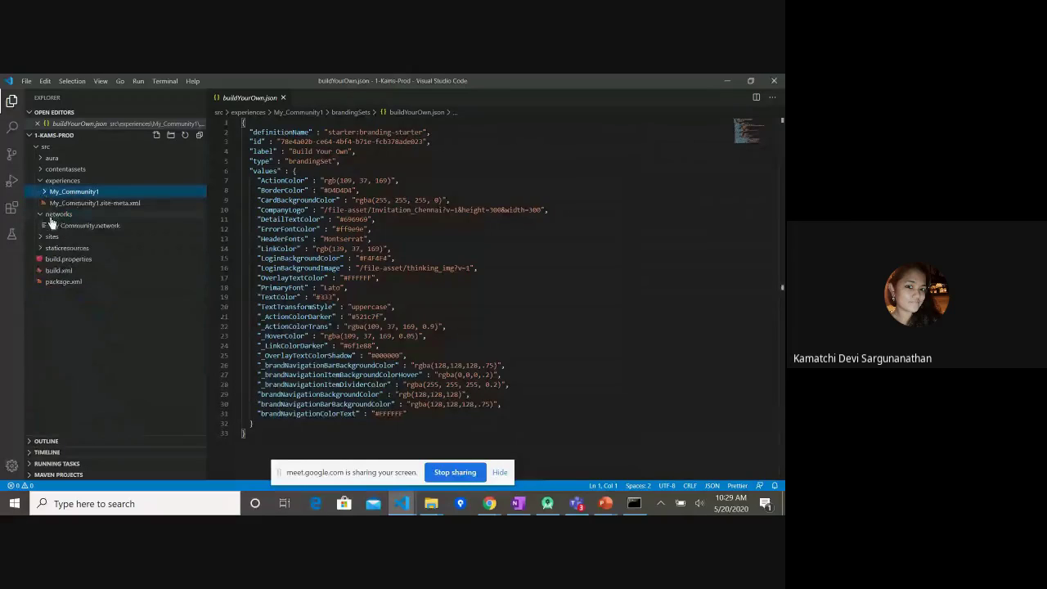
left_click(40, 239)
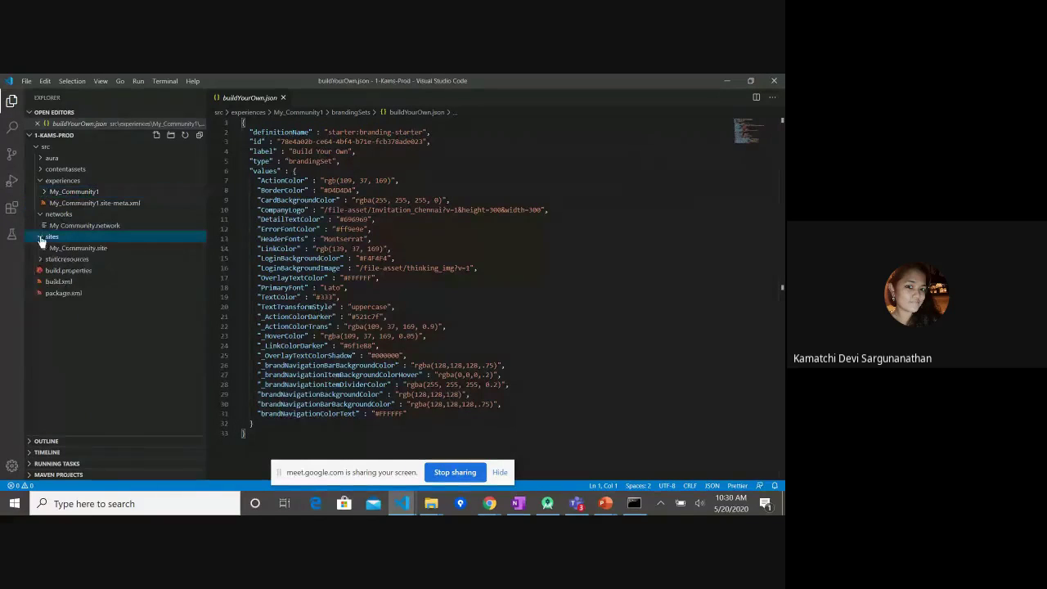
left_click(54, 226)
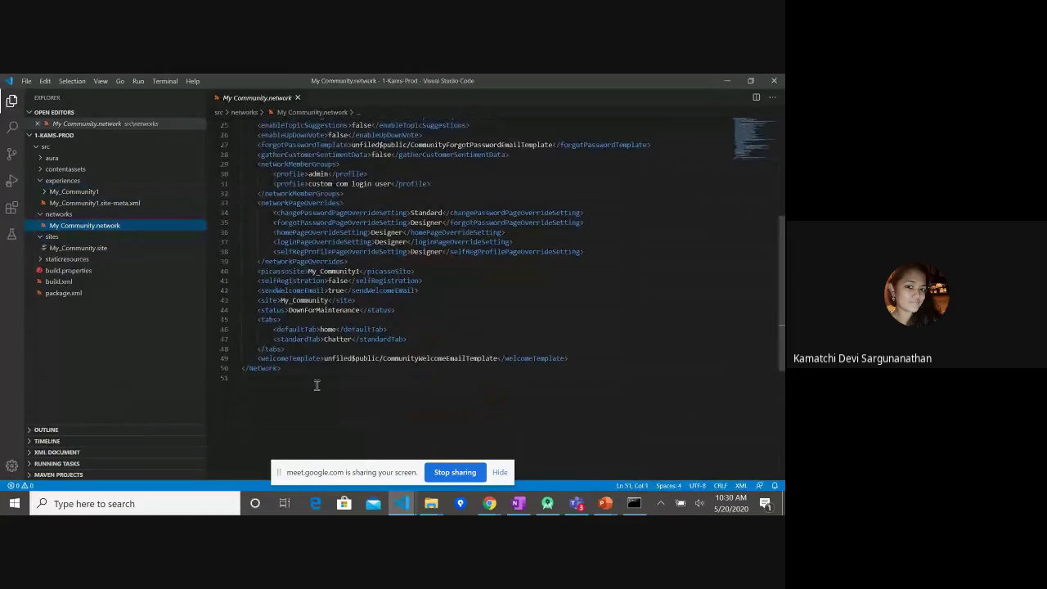
double_click(277, 311)
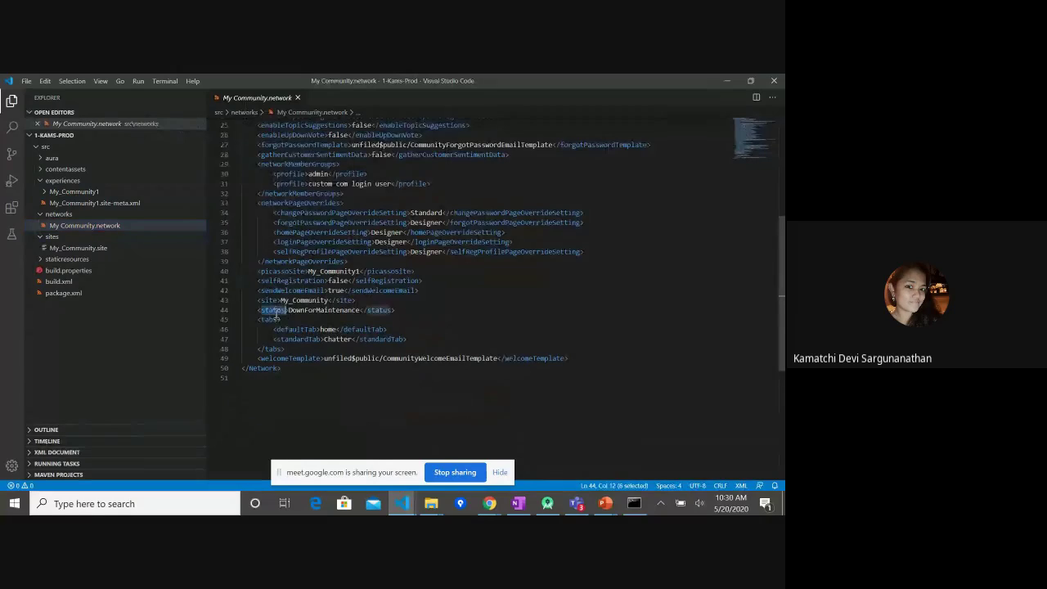
double_click(323, 311)
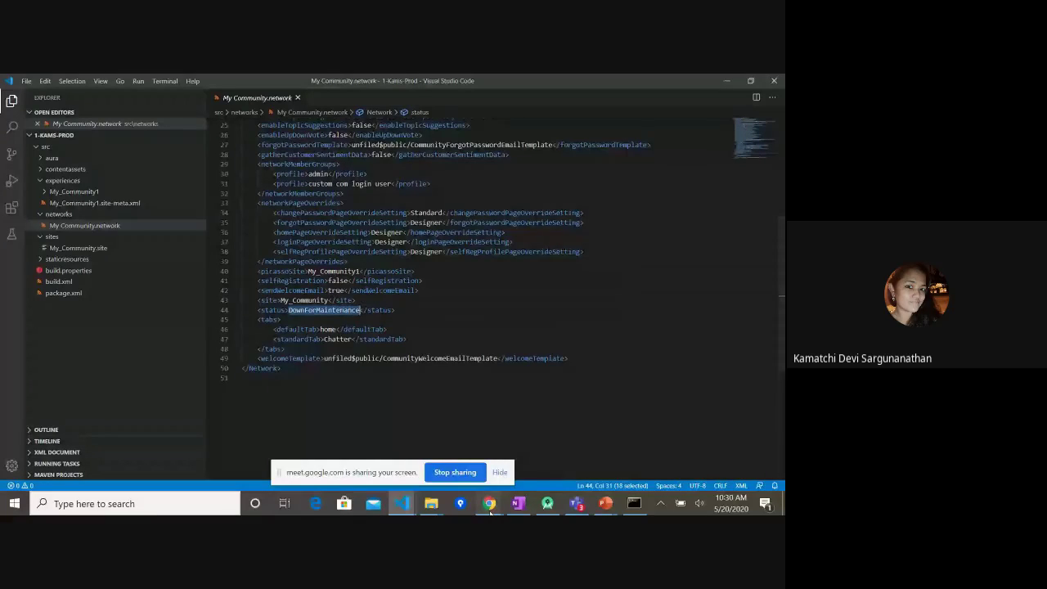
Review the validation output in the command prompt, close it, and return to the 1-Kams-Prod src folder in File Explorer
left_click(634, 504)
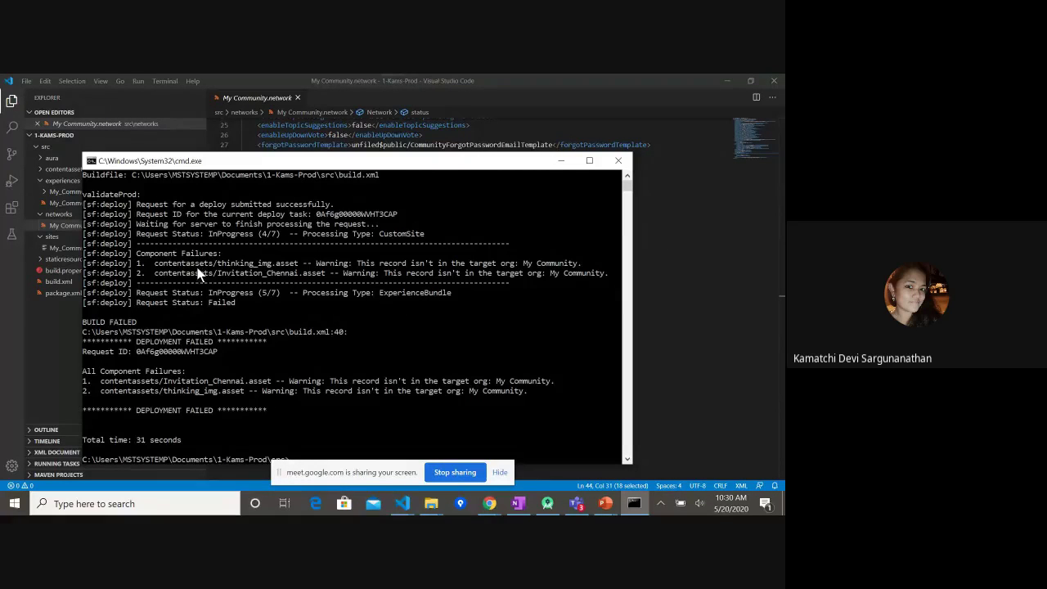
left_click(618, 160)
mouse_move(439, 500)
mouse_move(523, 445)
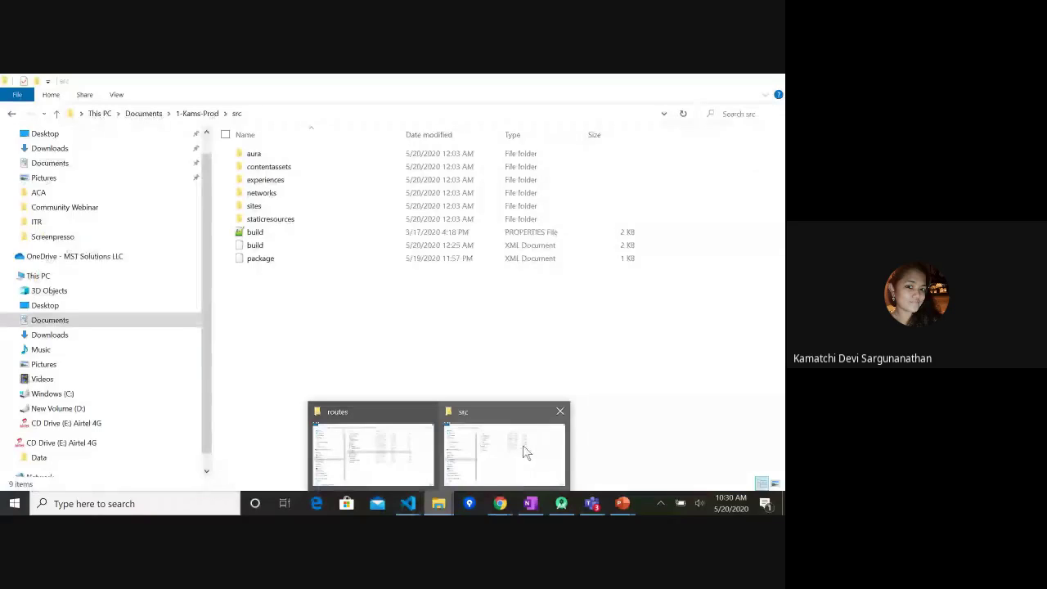
left_click(384, 454)
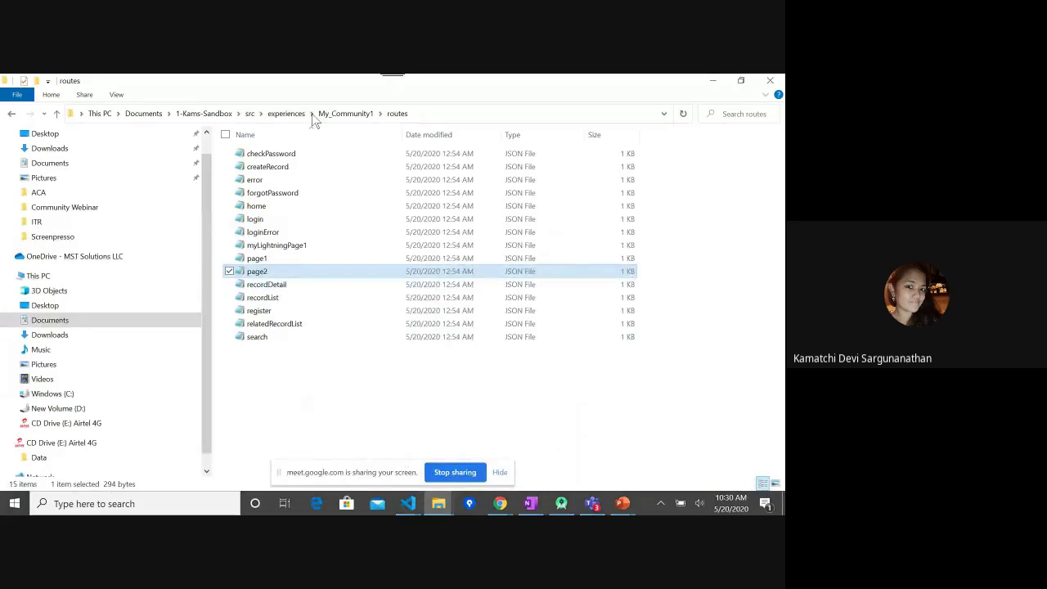
mouse_move(440, 507)
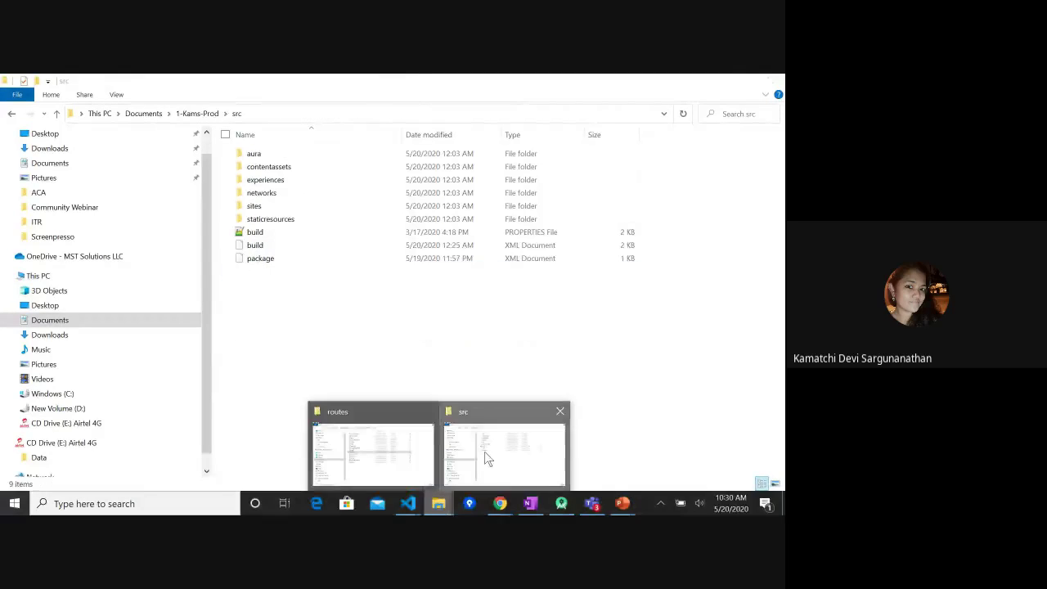
left_click(507, 450)
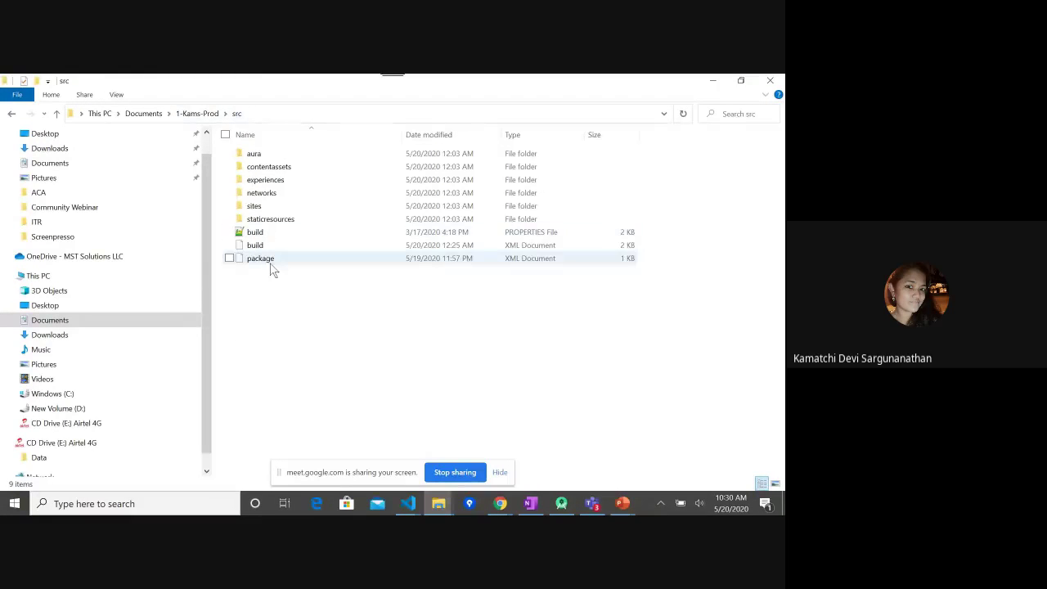
Delete page2 from the routes folder of My_Community1 in 1-Kams-Prod
left_click(266, 183)
double_click(266, 181)
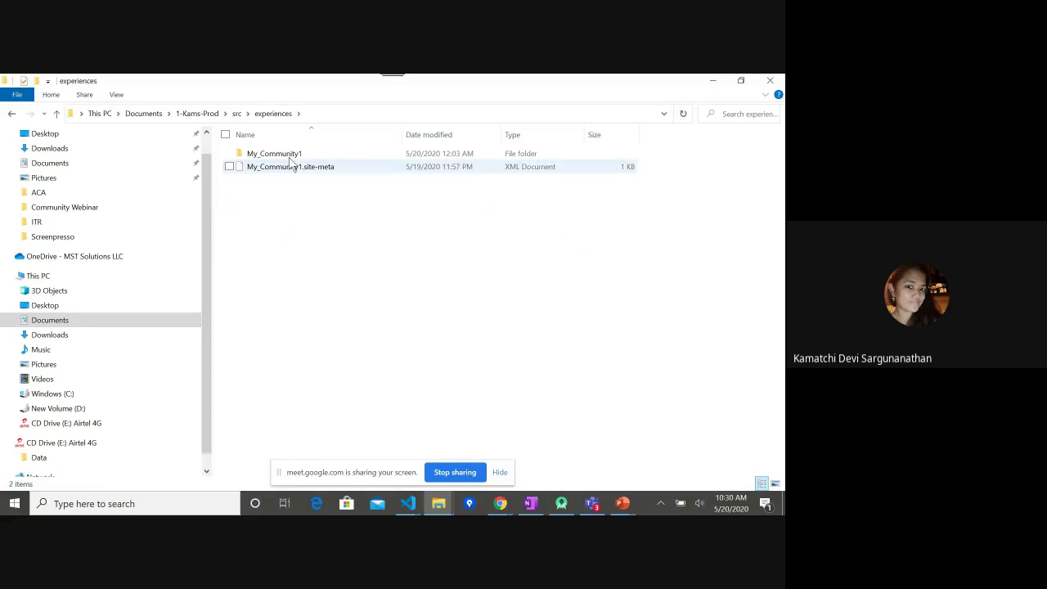
double_click(270, 154)
double_click(275, 182)
left_click(271, 272)
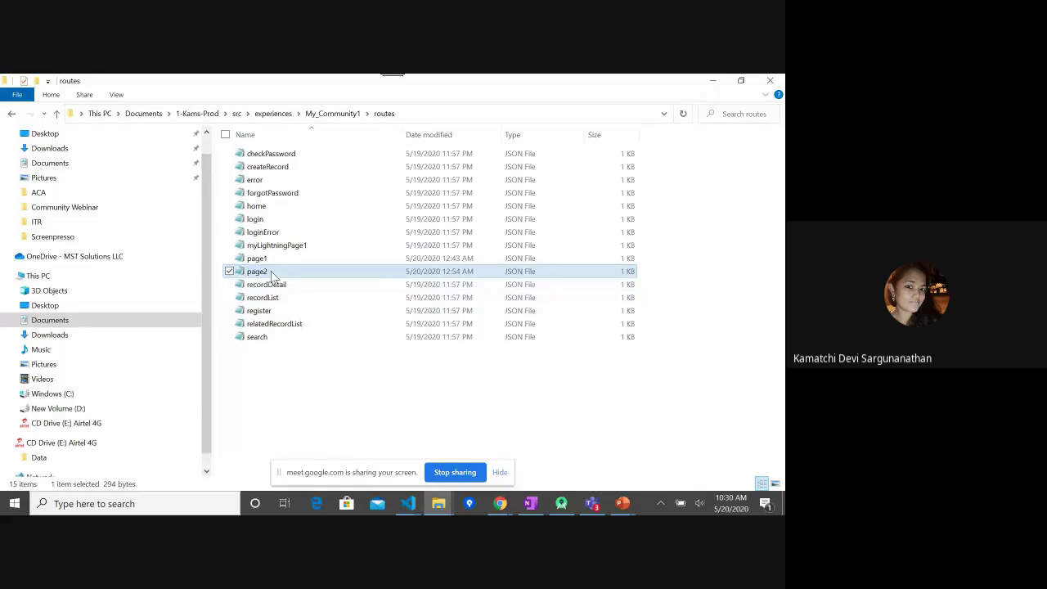
key("Delete")
Delete page2 from the views folder of My_Community1 in 1-Kams-Prod and return to the src folder
left_click(315, 120)
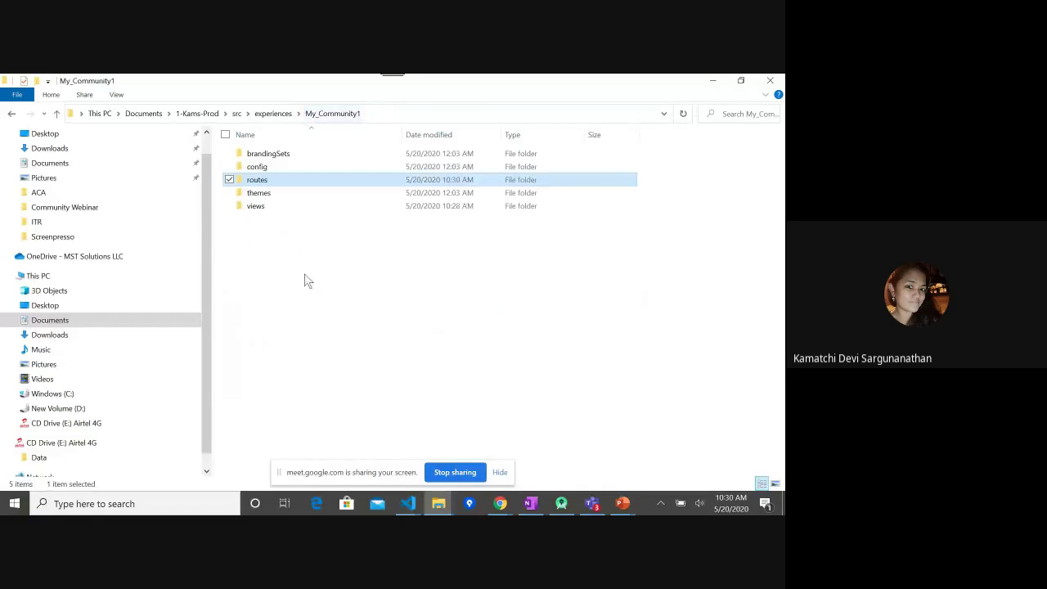
double_click(258, 208)
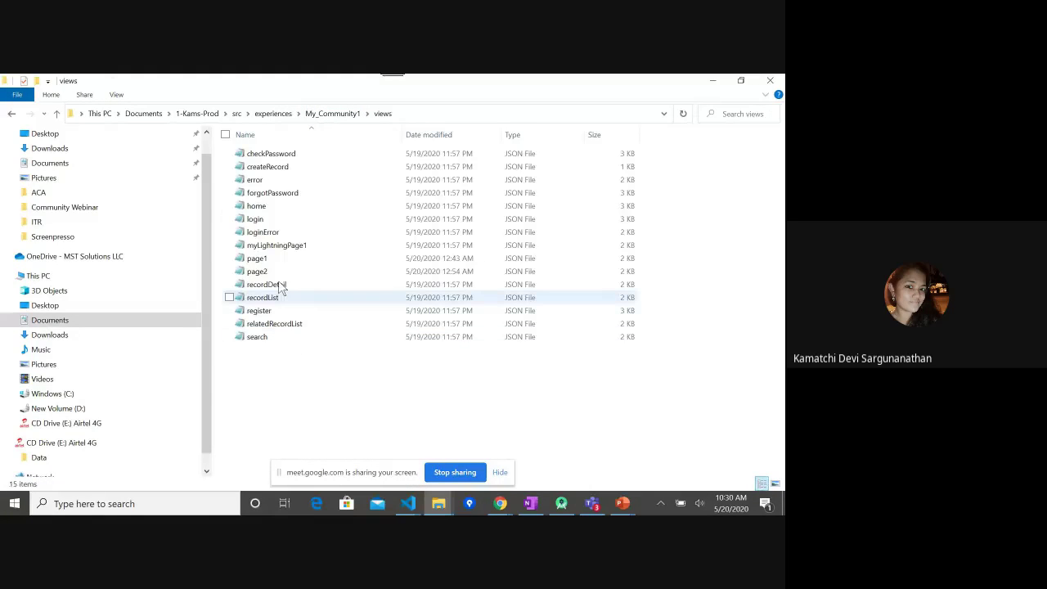
left_click(279, 272)
left_click(321, 398)
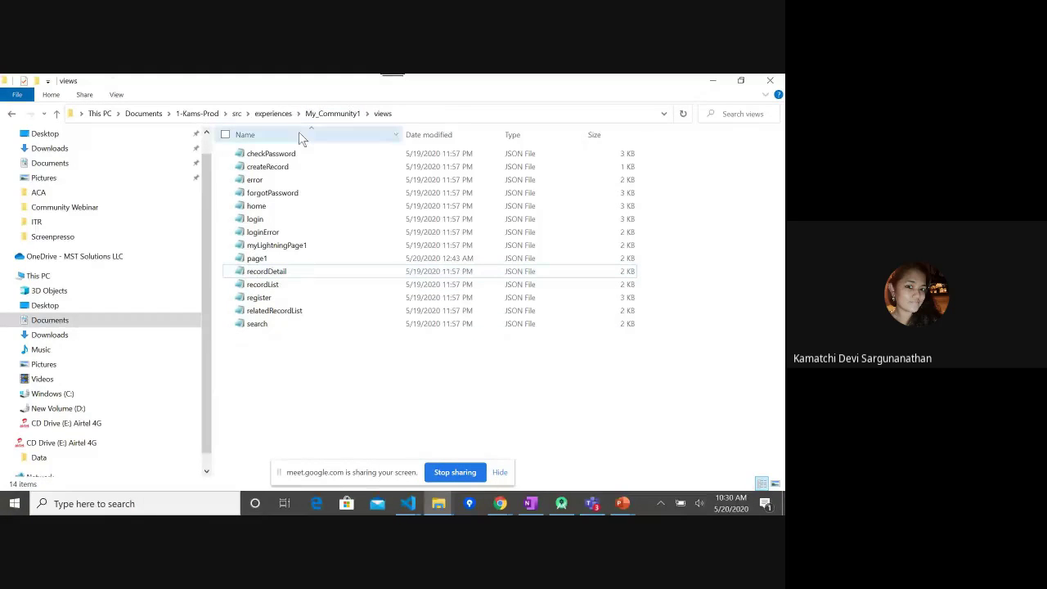
left_click(279, 113)
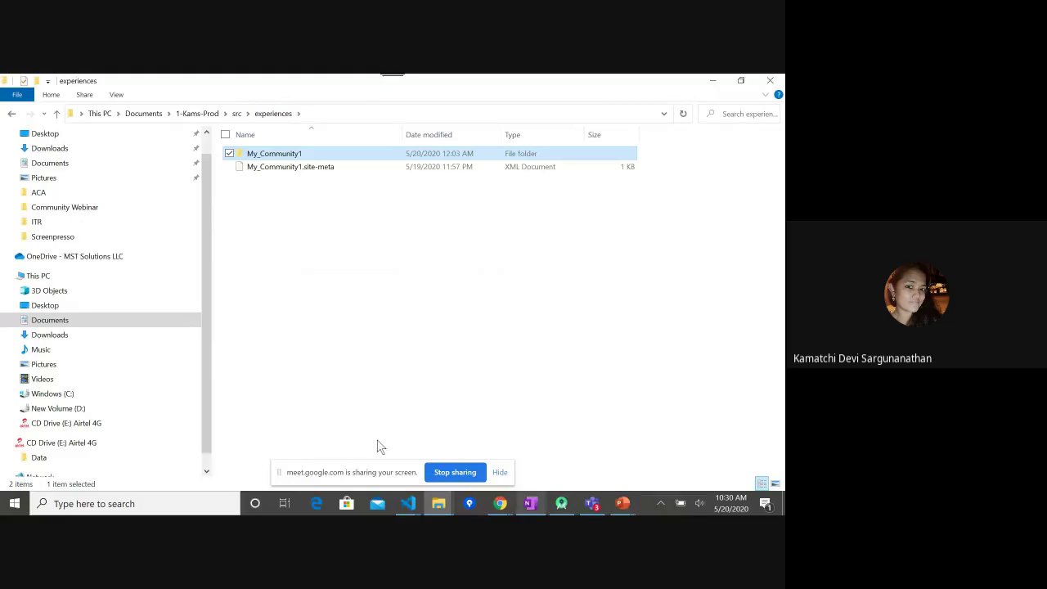
left_click(438, 503)
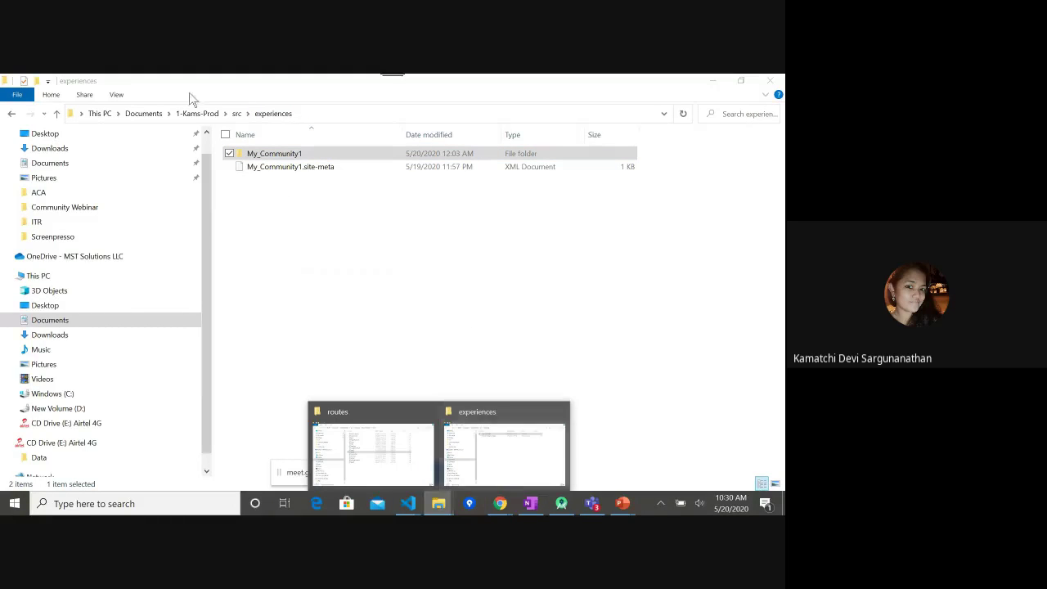
left_click(236, 113)
left_click(360, 421)
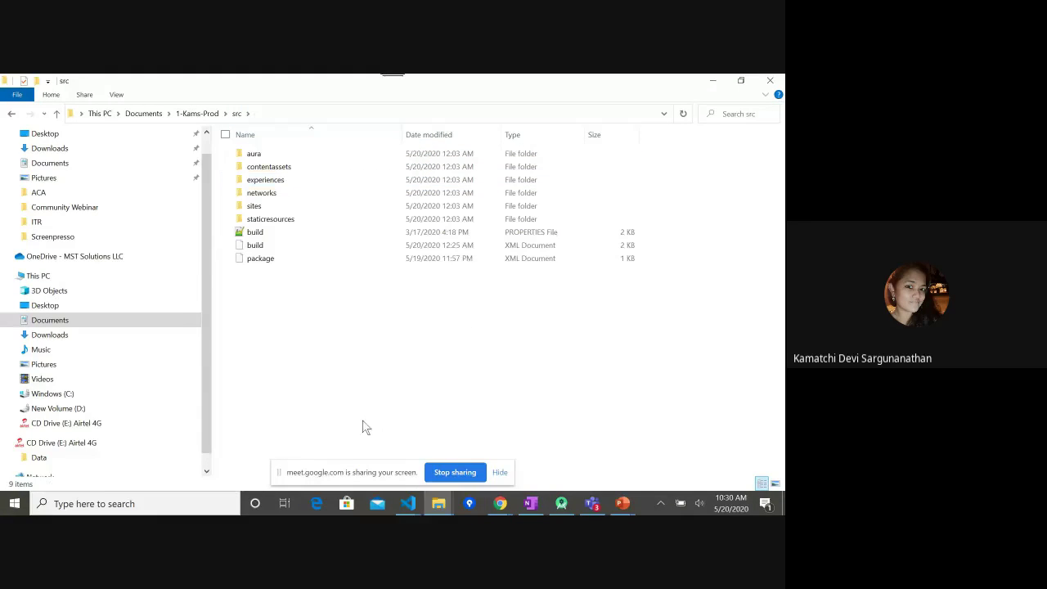
Switch to Visual Studio Code, set the status in My Community.network of 1-Kams-Prod to Live, and save the file
left_click(408, 503)
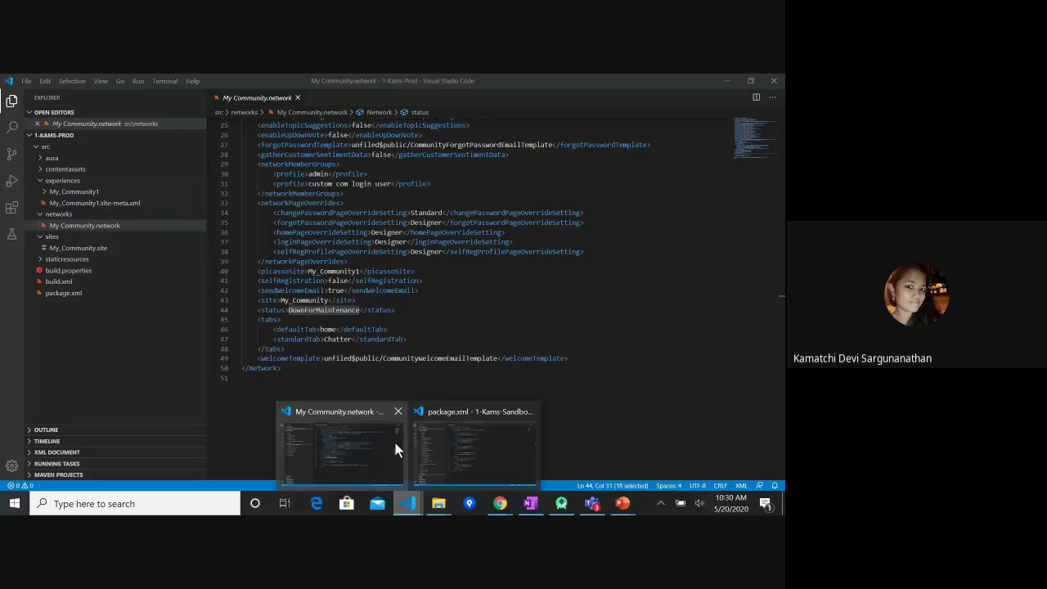
left_click(395, 443)
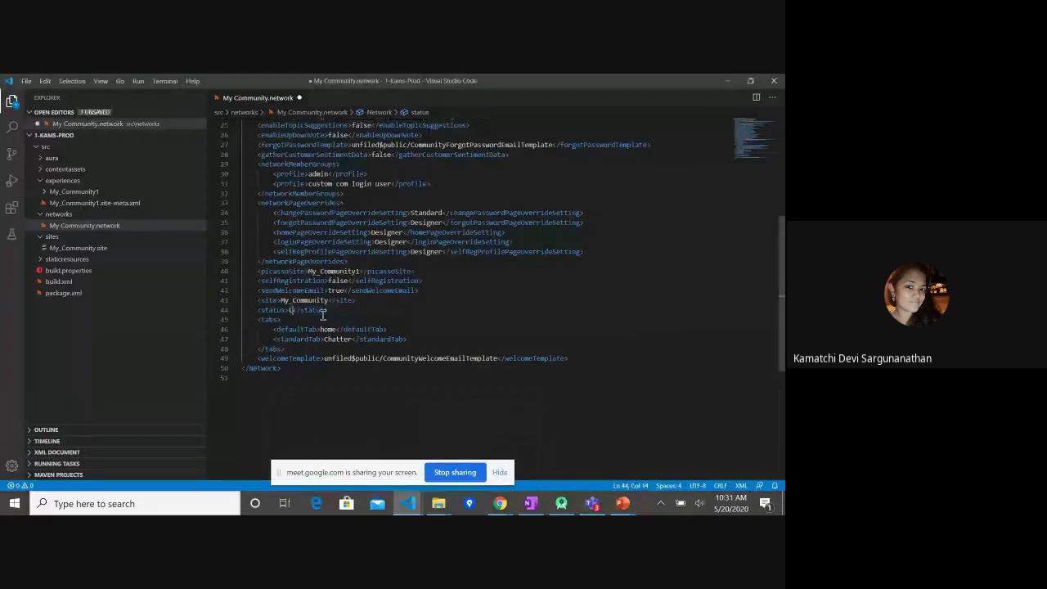
type("ive")
left_click(344, 399)
key("ctrl+s")
Switch to File Explorer, open a new command prompt in the 1-Kams-Prod src folder, and run ant validateProd again
left_click(442, 504)
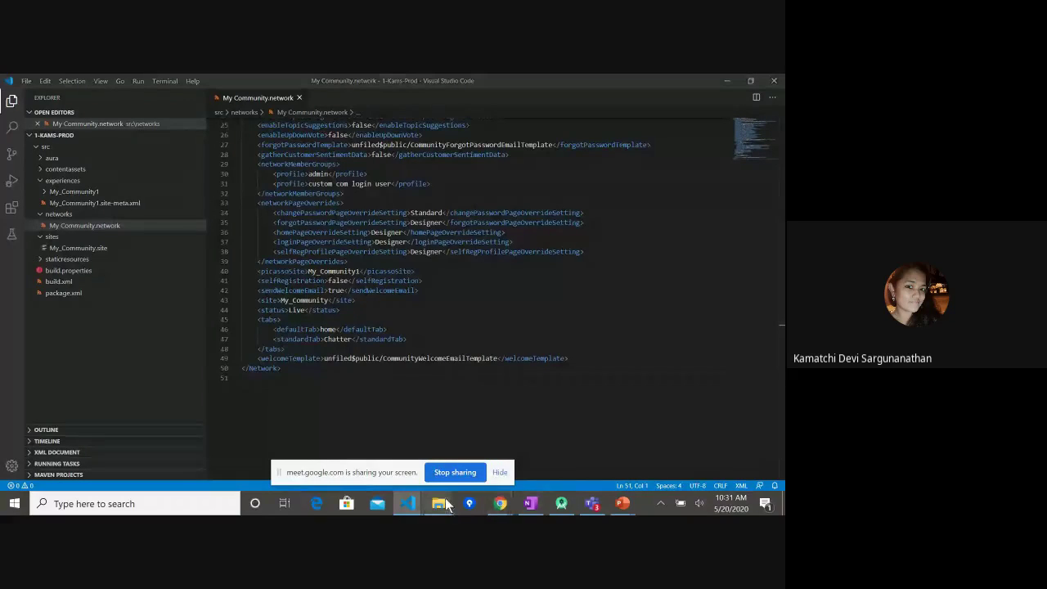
left_click(510, 442)
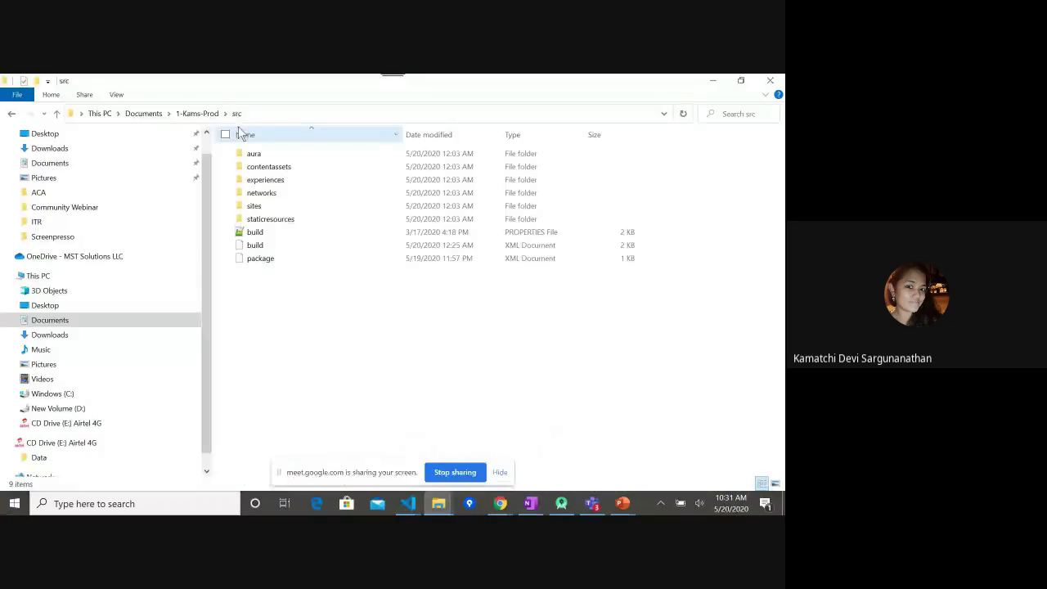
left_click(73, 114)
type("cmd")
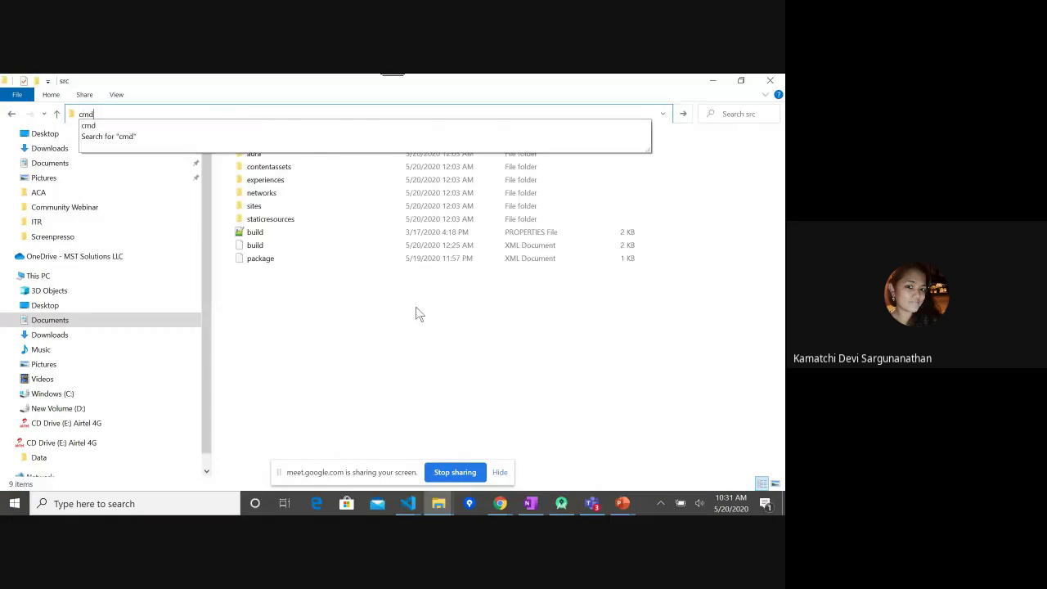
key("Return")
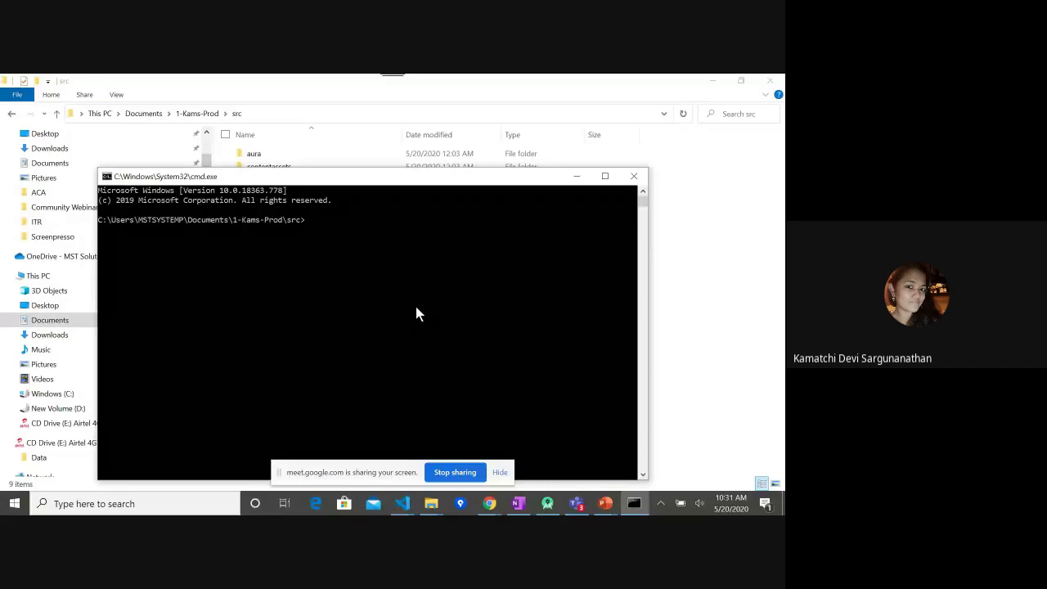
type("ant validateProd")
key("Return")
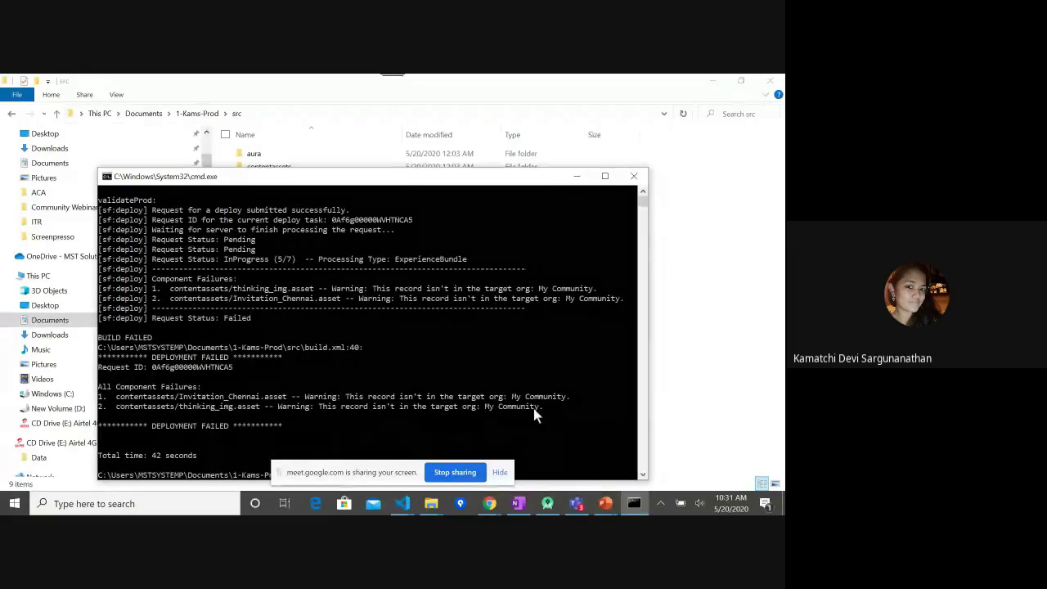
Close the command prompt and switch to Chrome to view the community's Home page in Experience Builder
left_click(635, 175)
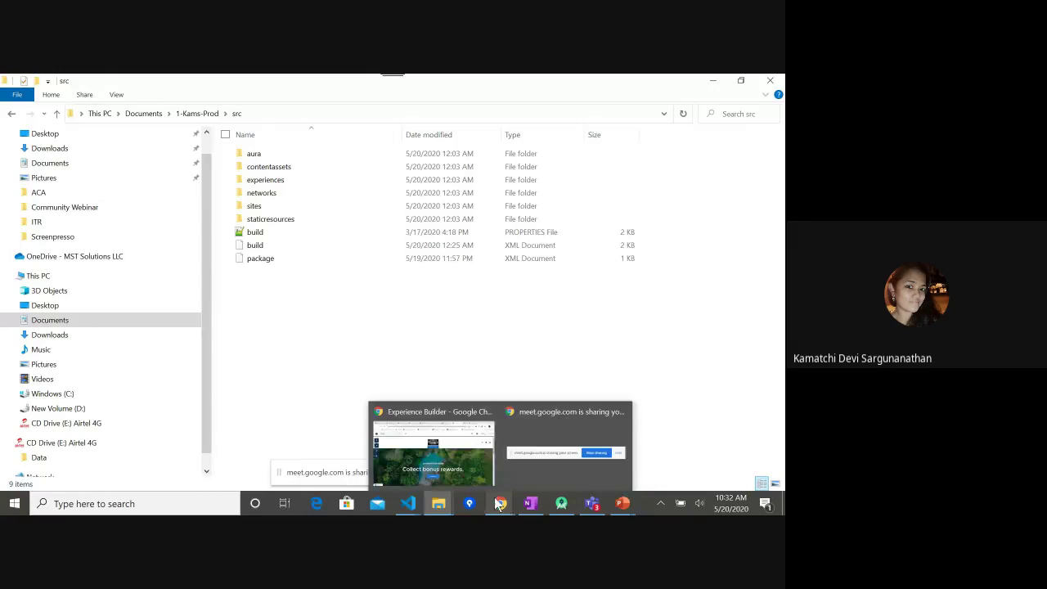
left_click(277, 195)
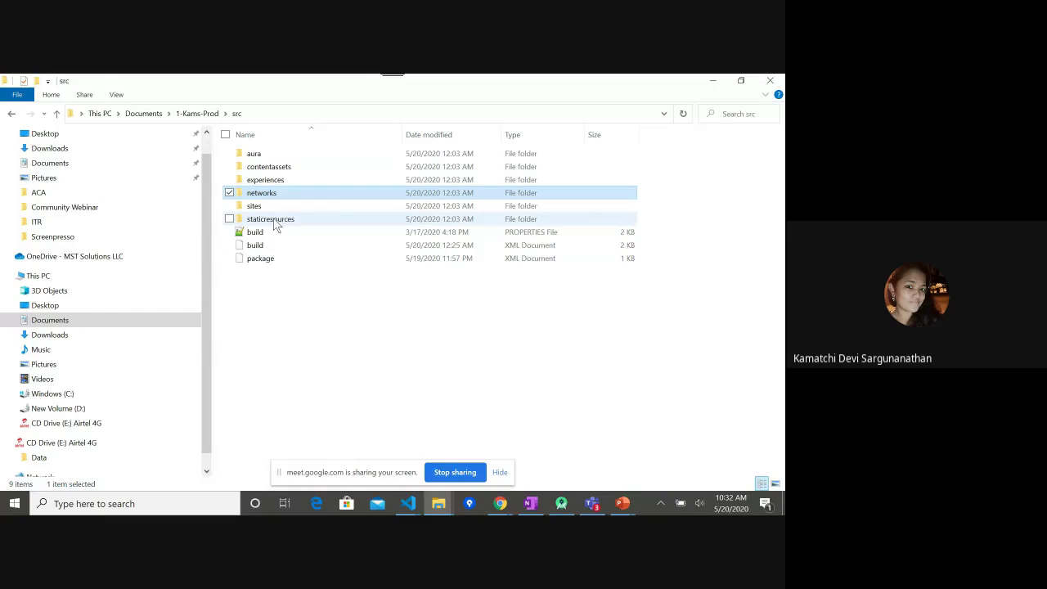
left_click(459, 404)
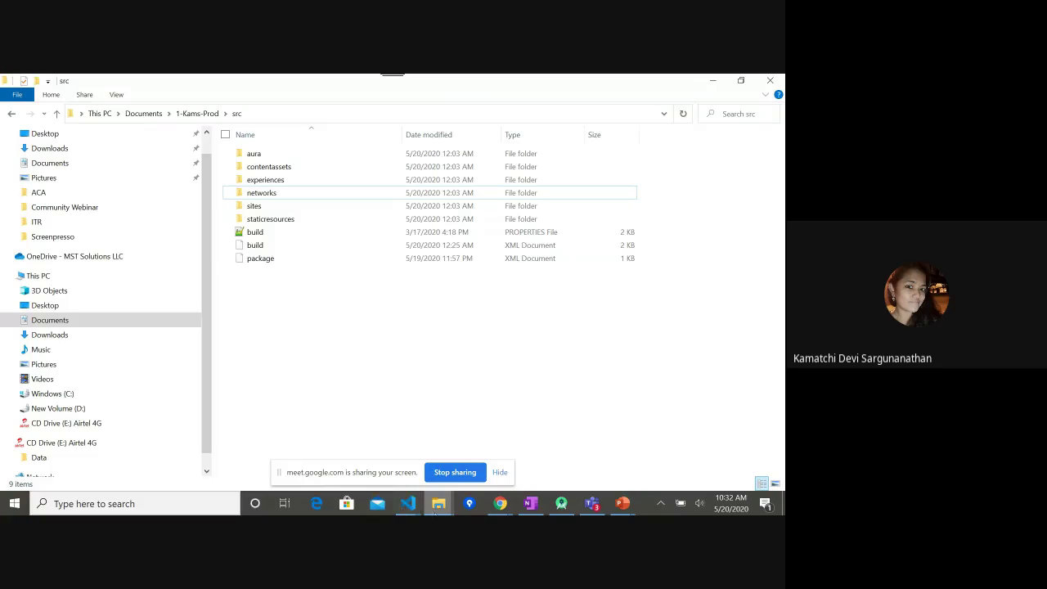
left_click(499, 503)
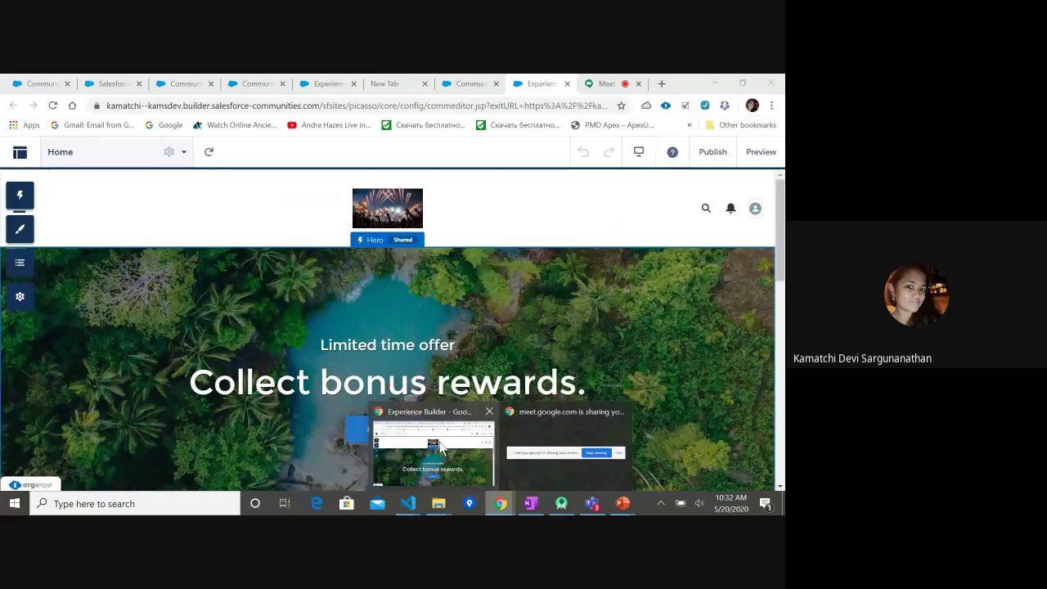
left_click(438, 446)
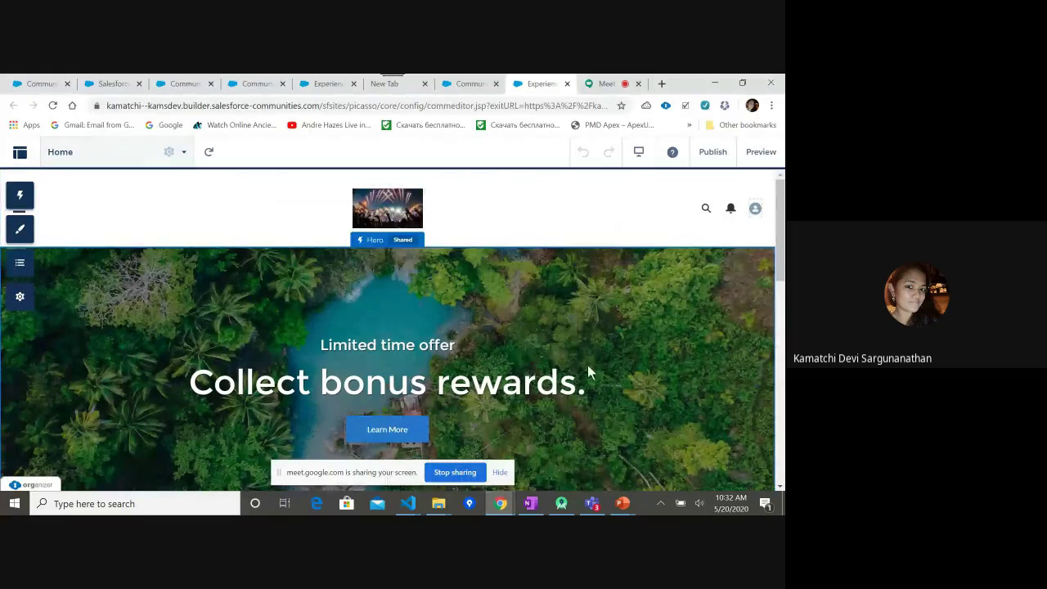
Switch to File Explorer and go to the src folder of 1-Kams-Sandbox
left_click(438, 504)
mouse_move(521, 441)
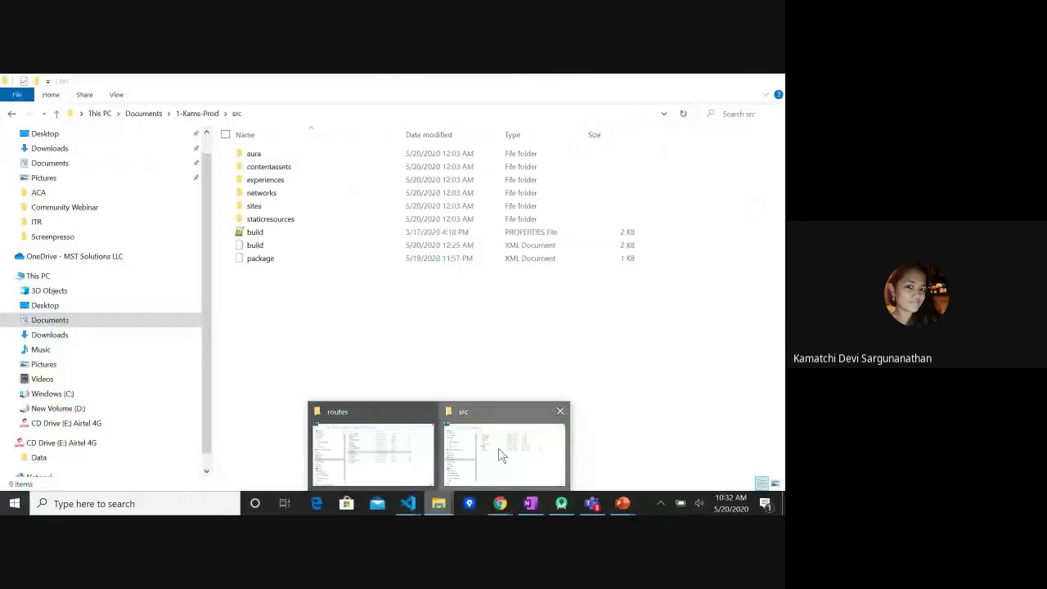
left_click(501, 452)
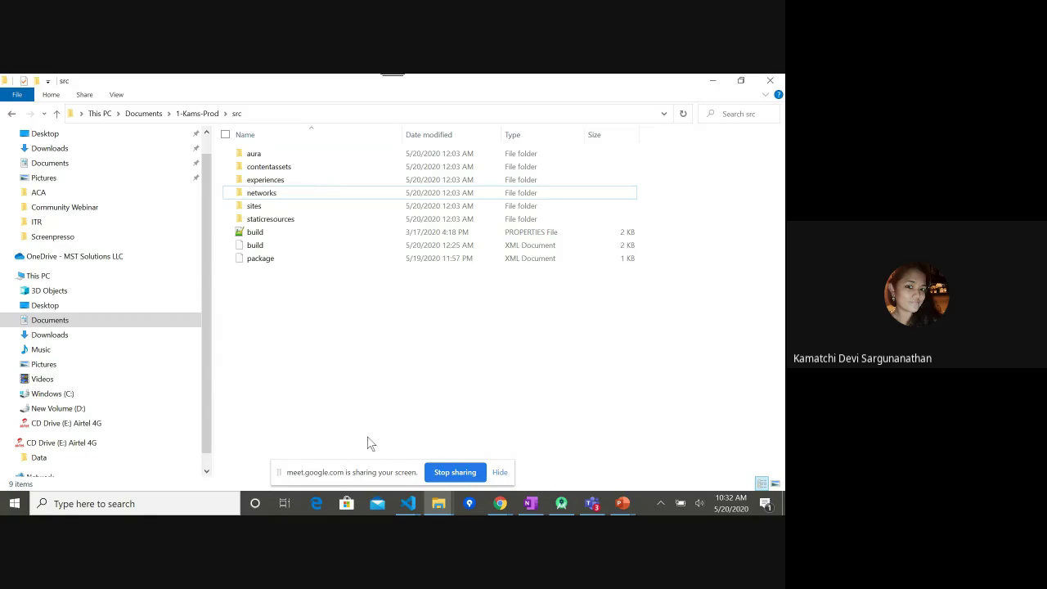
left_click(438, 503)
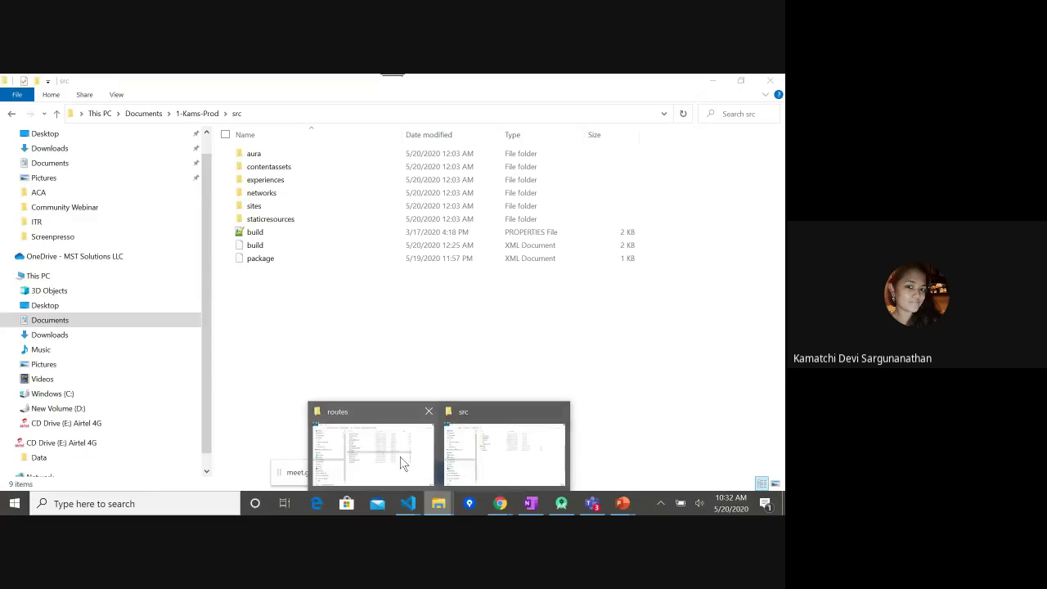
left_click(400, 456)
left_click(348, 115)
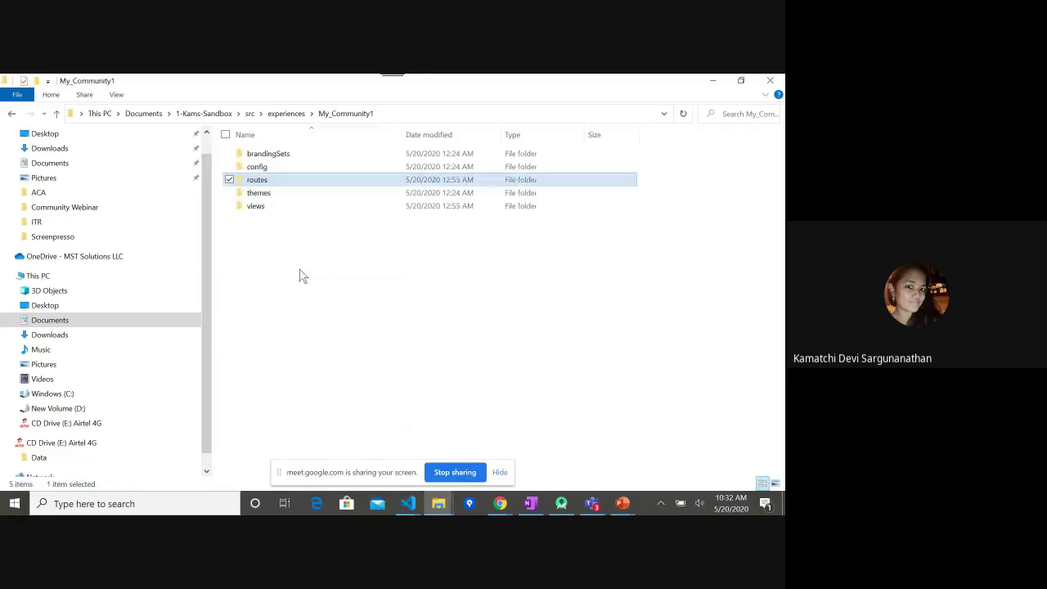
left_click(250, 114)
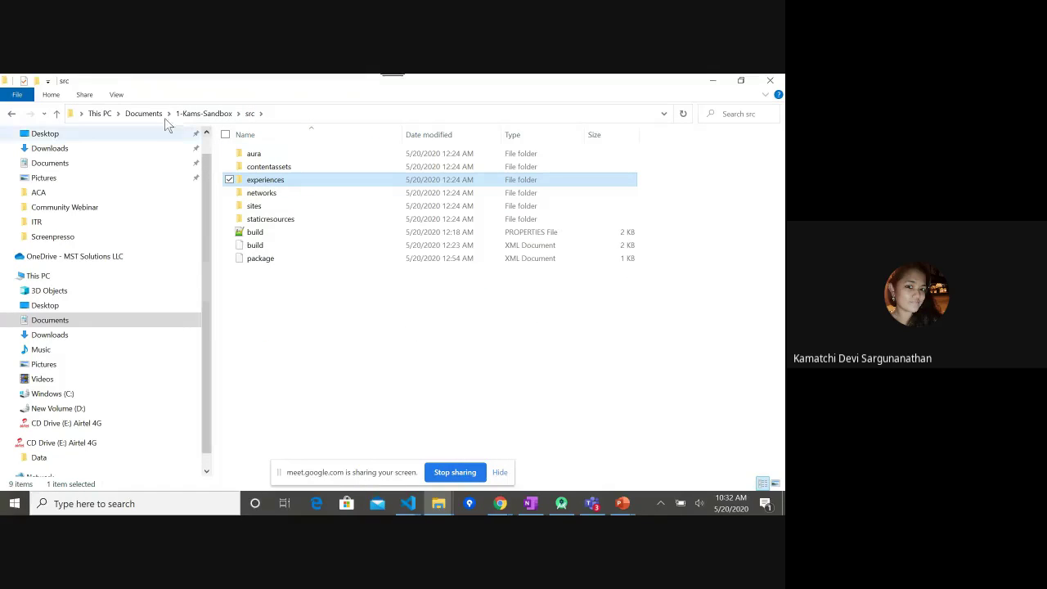
Open a command prompt in the 1-Kams-Sandbox src folder and run ant validateDev
left_click(72, 113)
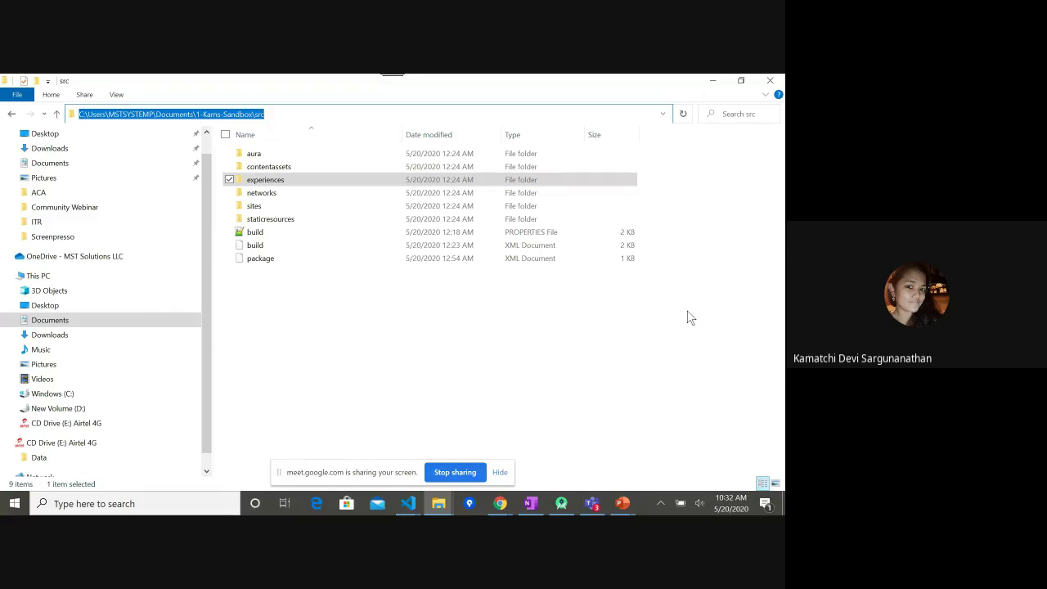
type("cmd.exe")
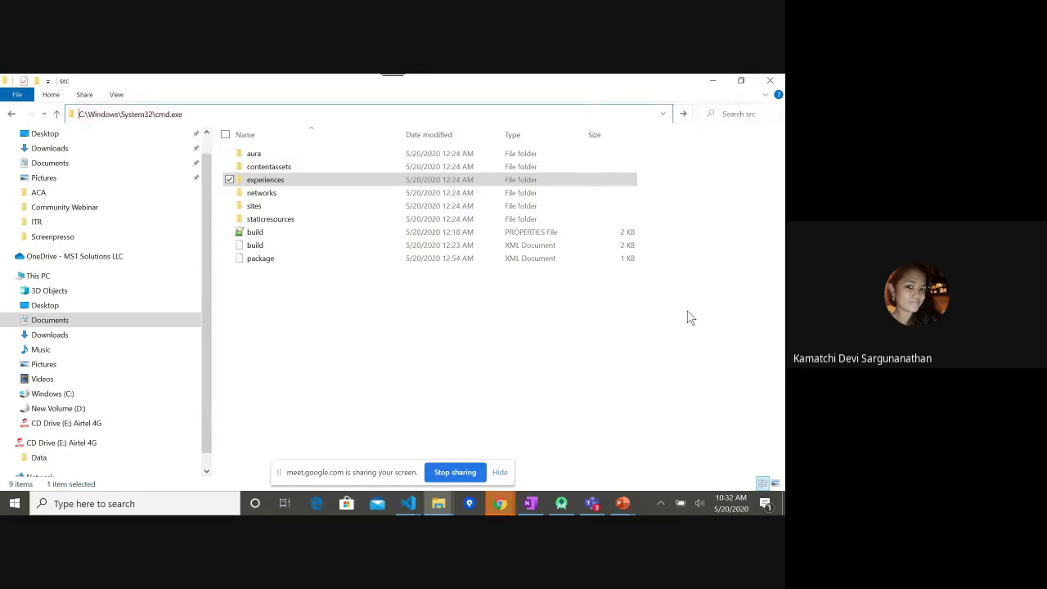
key("Return")
type("ant")
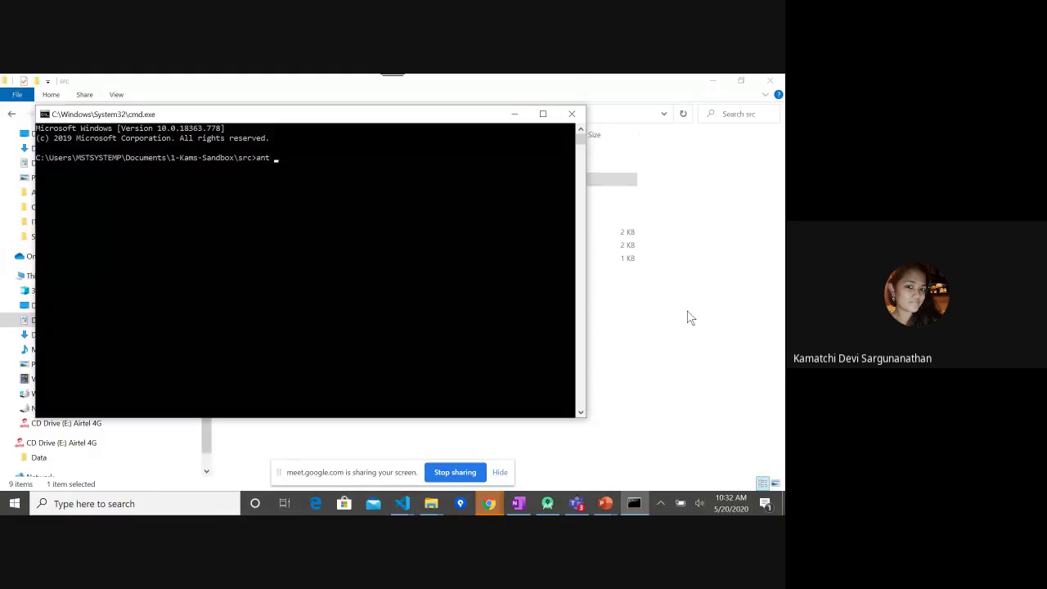
type(" validateDev")
key("Return")
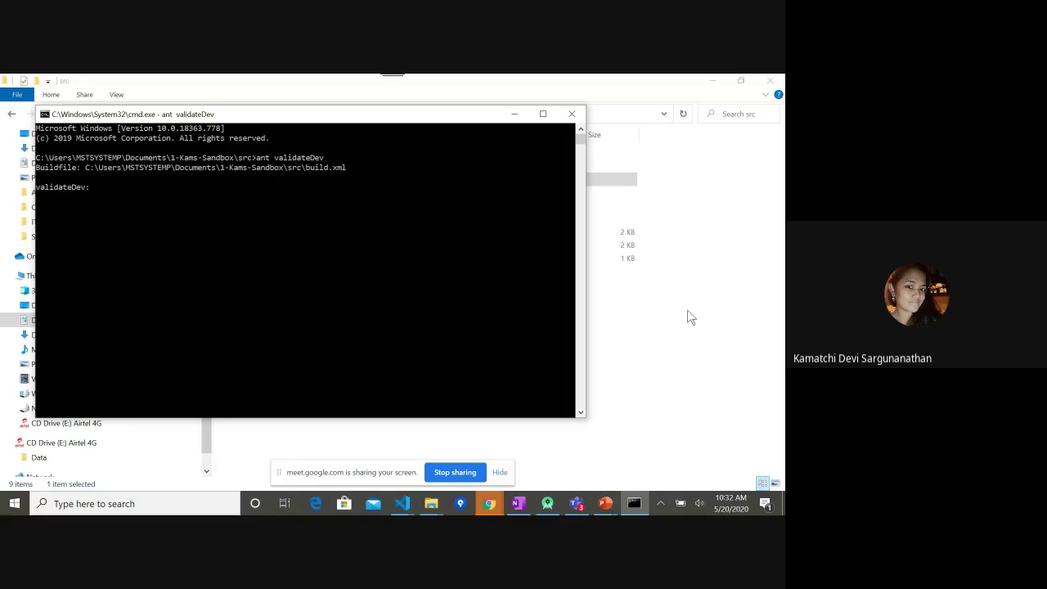
Switch to the 1-Kams-Prod window in Visual Studio Code and examine the status value in My Community.network
mouse_move(556, 509)
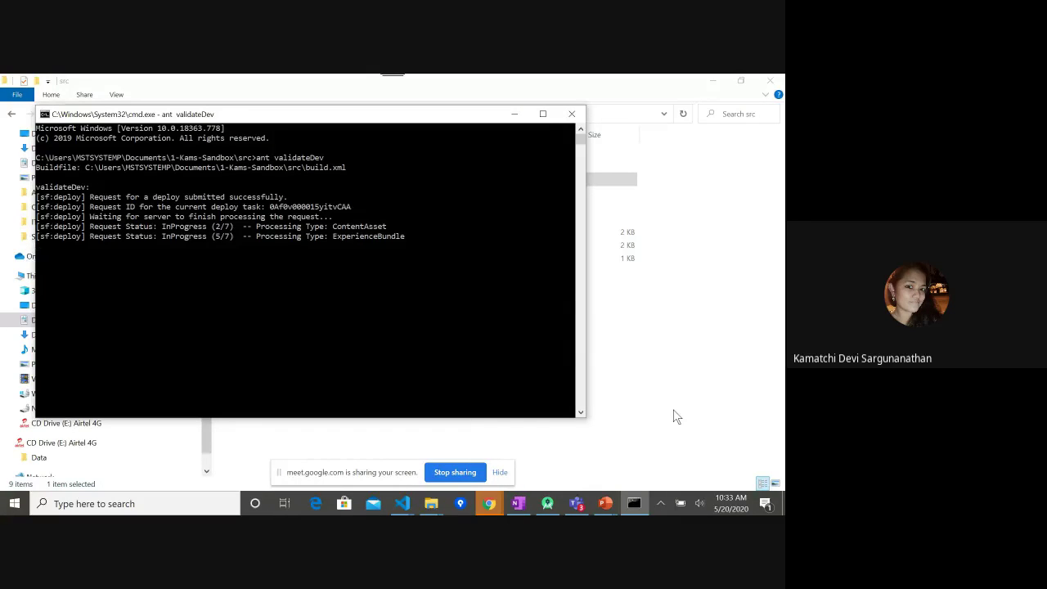
left_click(403, 503)
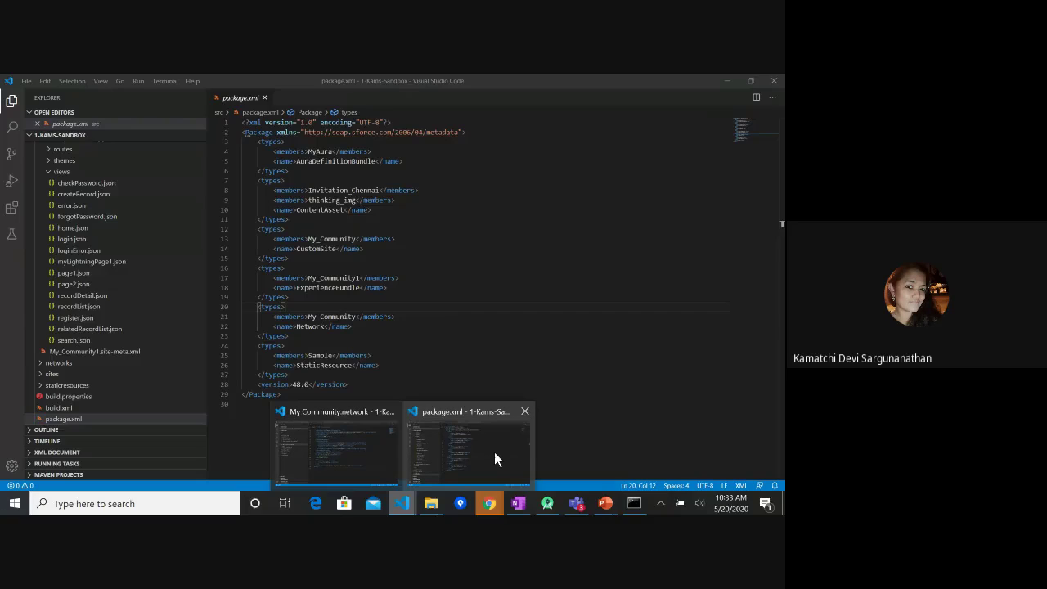
left_click(336, 450)
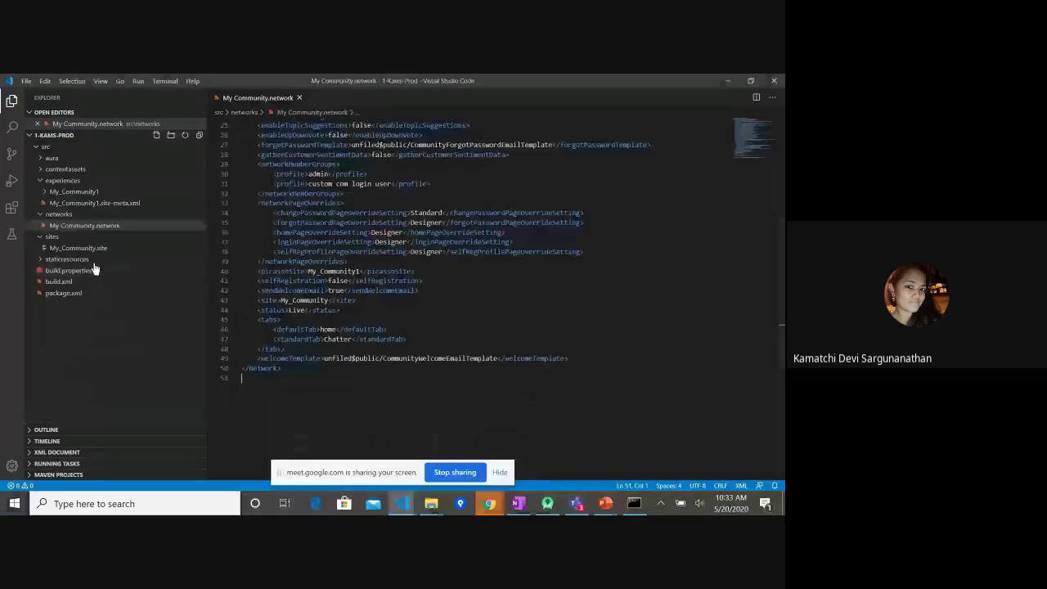
left_click(41, 215)
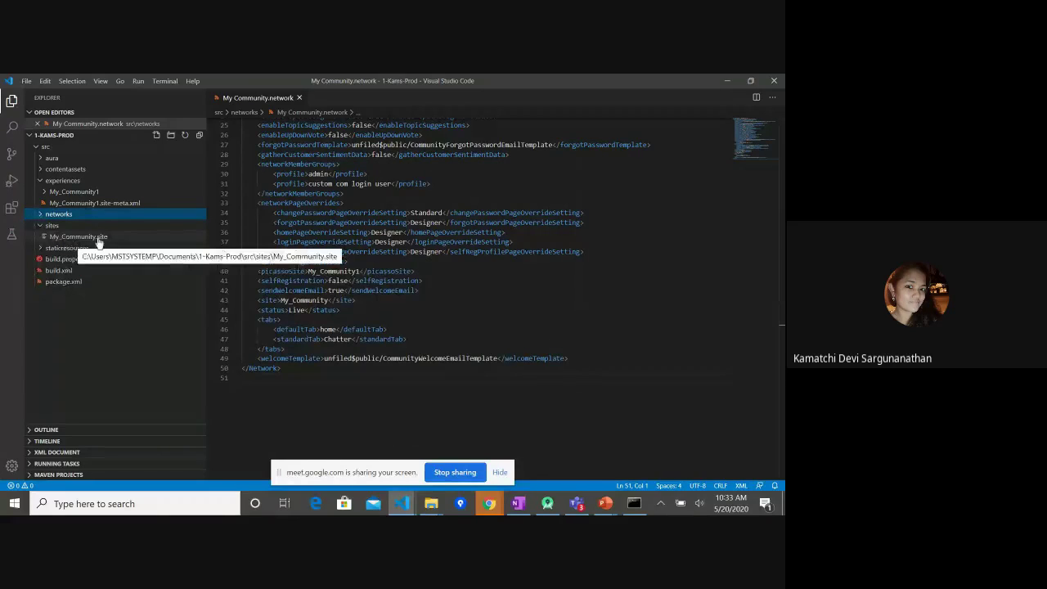
double_click(292, 311)
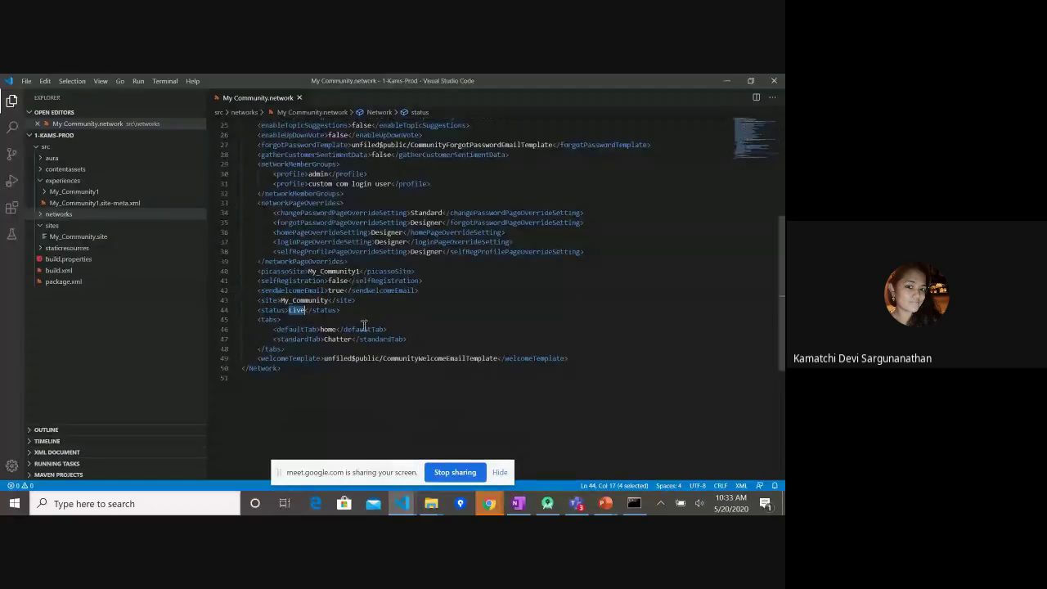
Open My_Community.site from the sites folder of 1-Kams-Prod and examine its subdomain line
left_click(68, 248)
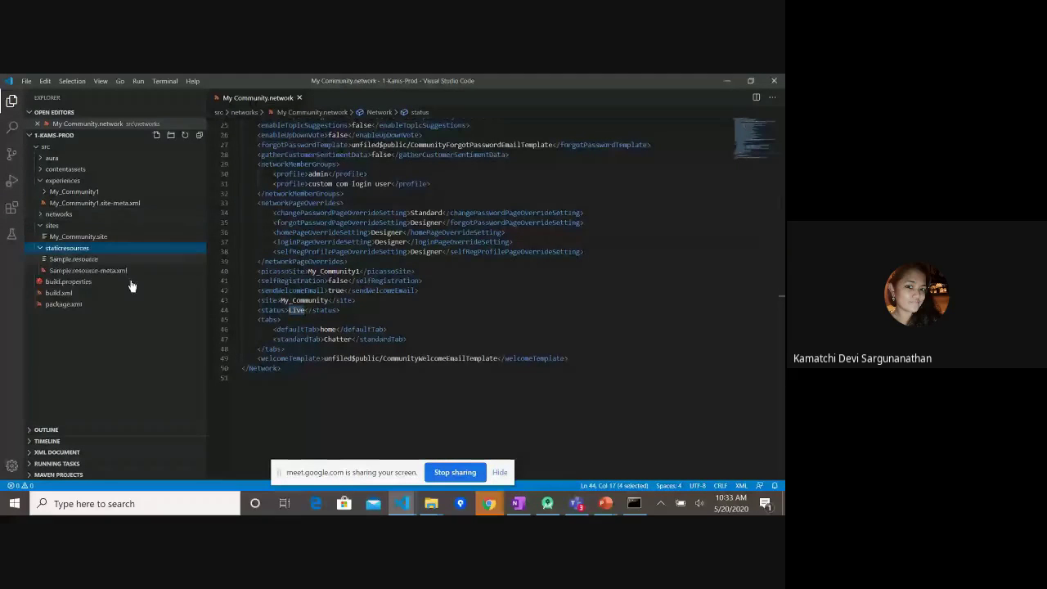
left_click(39, 248)
left_click(62, 238)
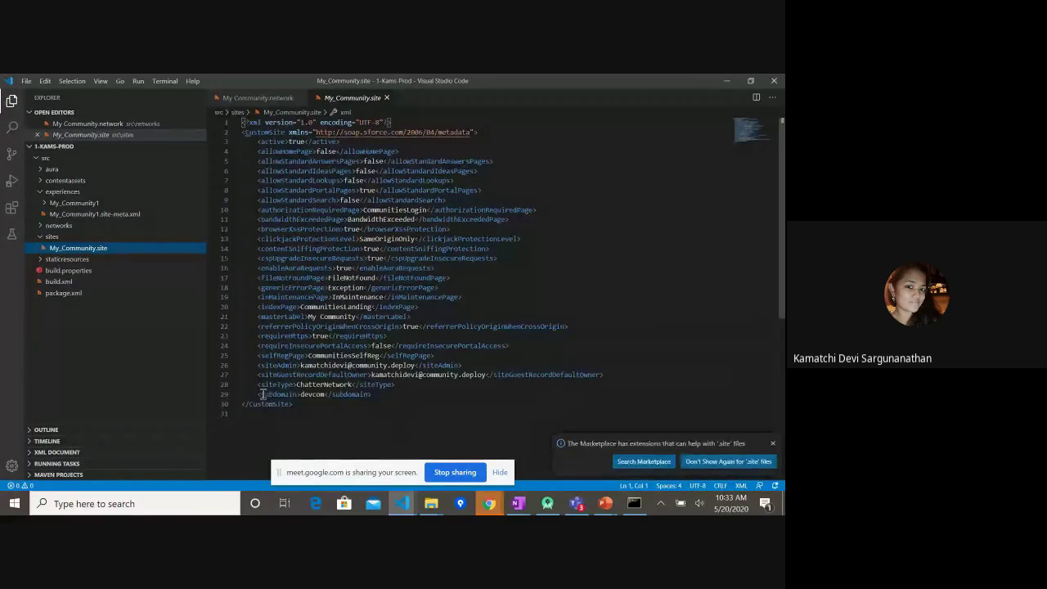
left_click_drag(260, 394, 373, 394)
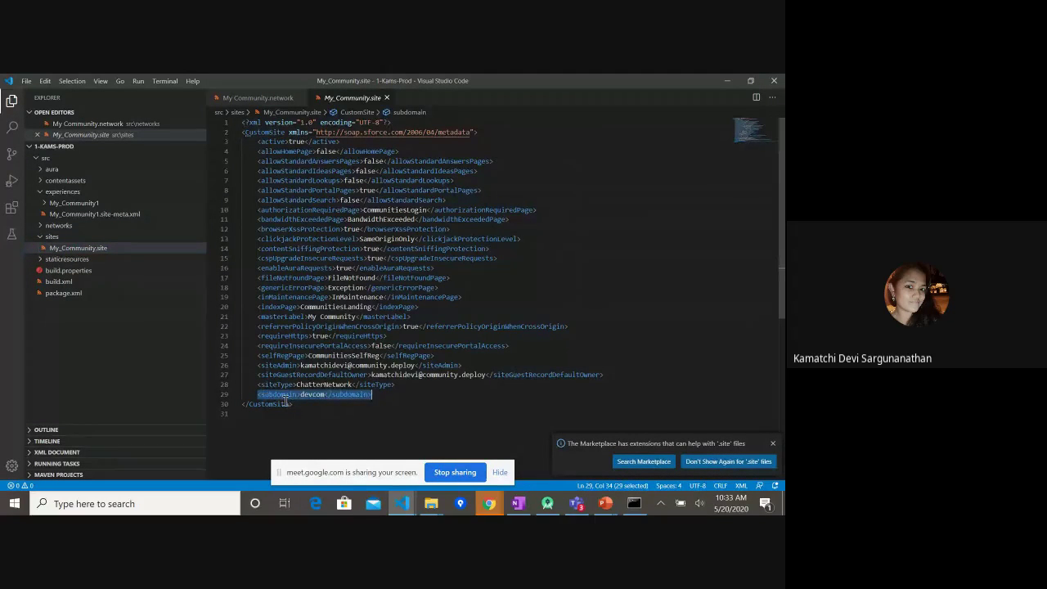
left_click(395, 391)
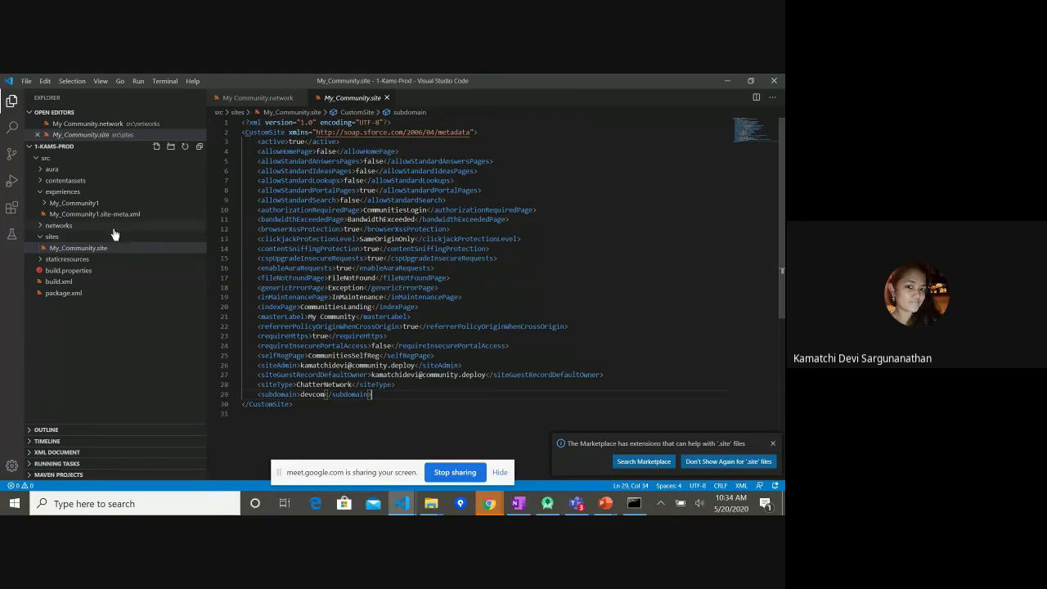
Collapse the sites folder and open myCommunity.json from the config folder of My_Community1
left_click(41, 229)
left_click(43, 230)
left_click(45, 236)
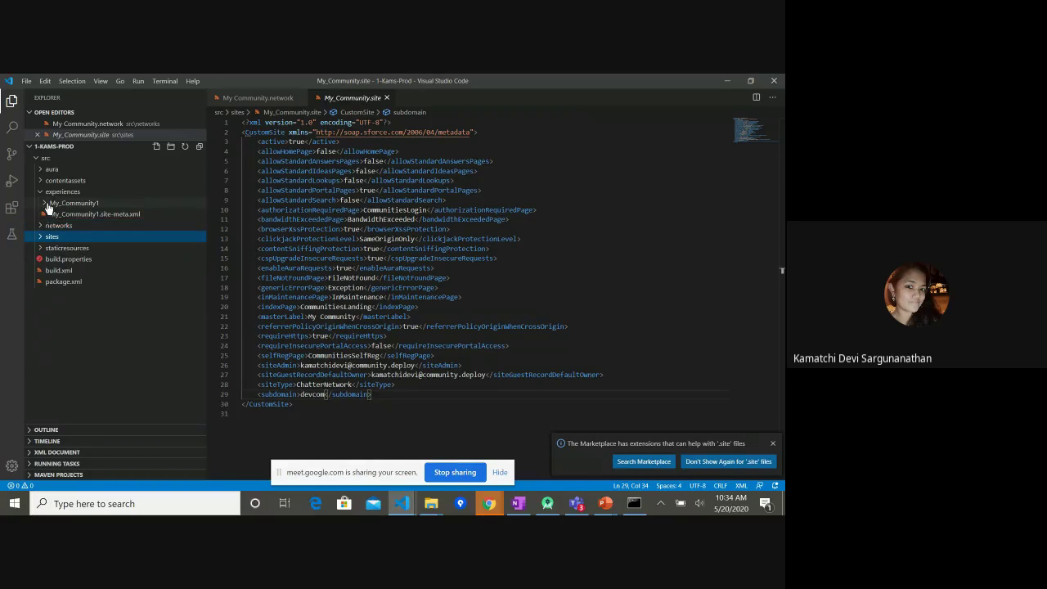
left_click(51, 204)
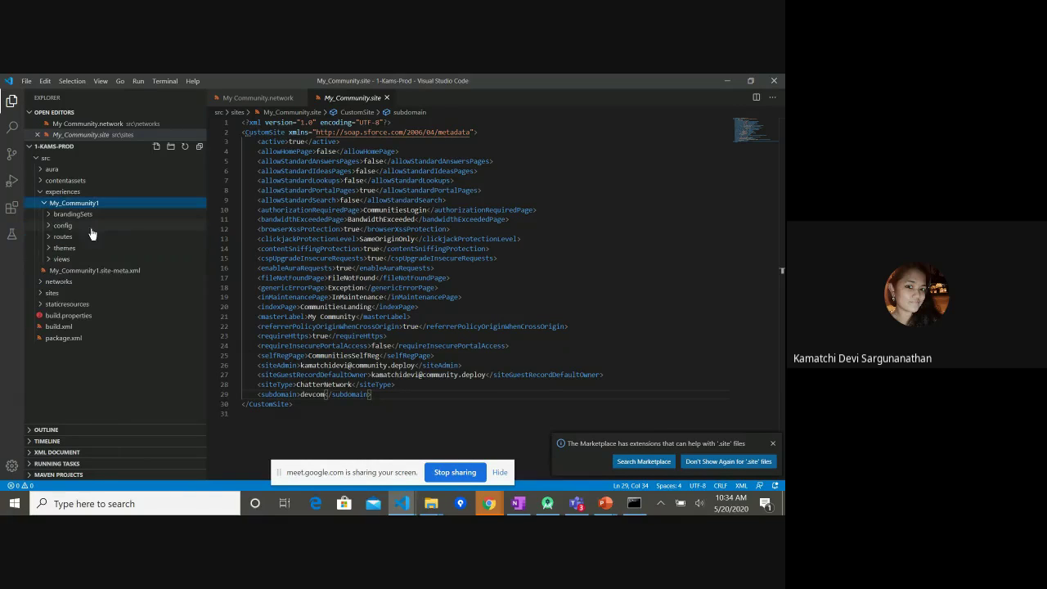
left_click(50, 226)
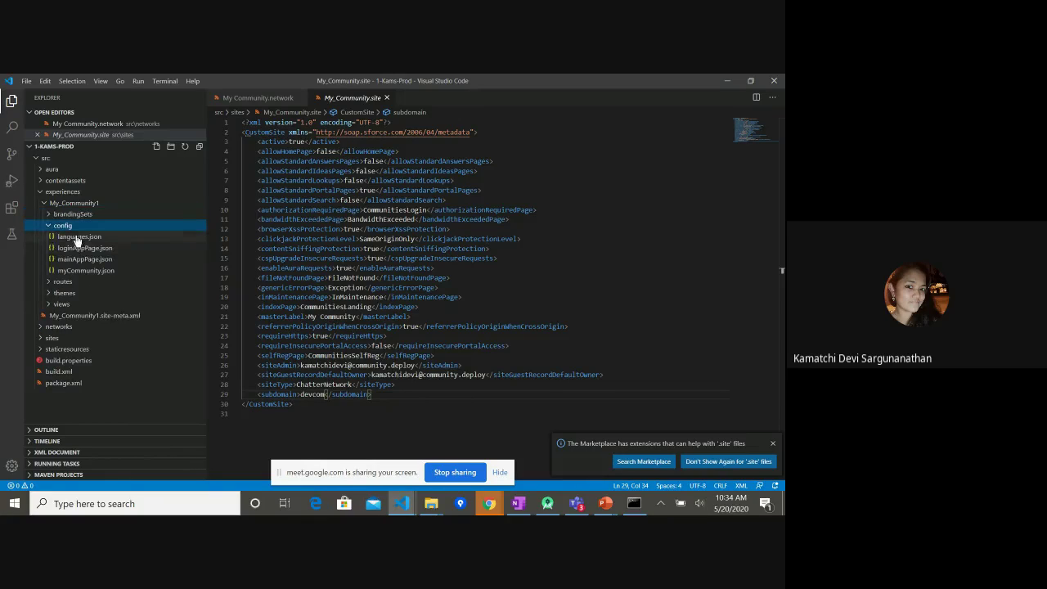
left_click(83, 273)
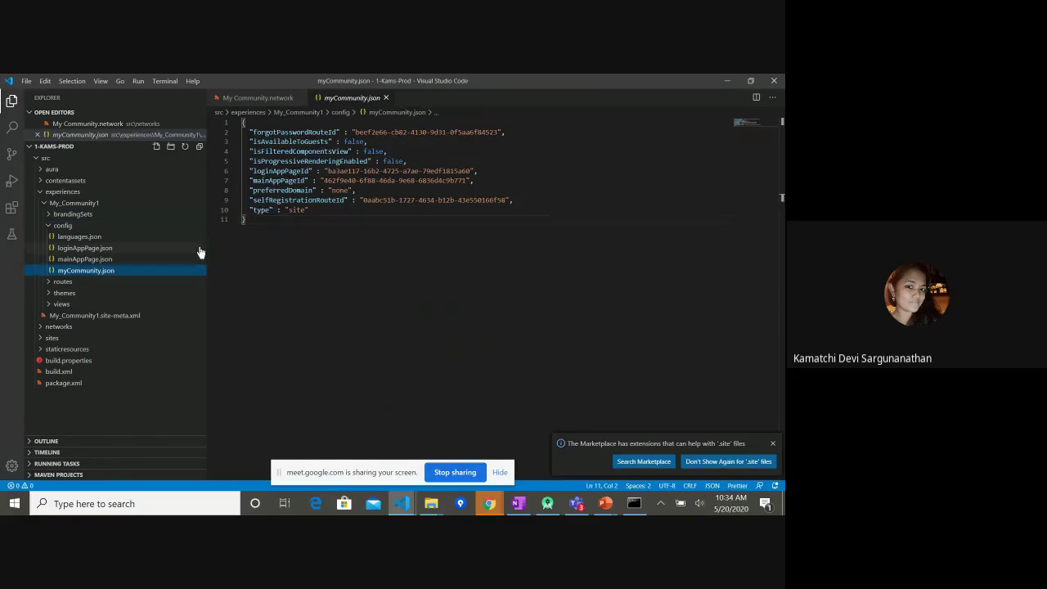
Examine the mainAppPageId entry in myCommunity.json, highlighting its full ID
double_click(266, 181)
double_click(340, 181)
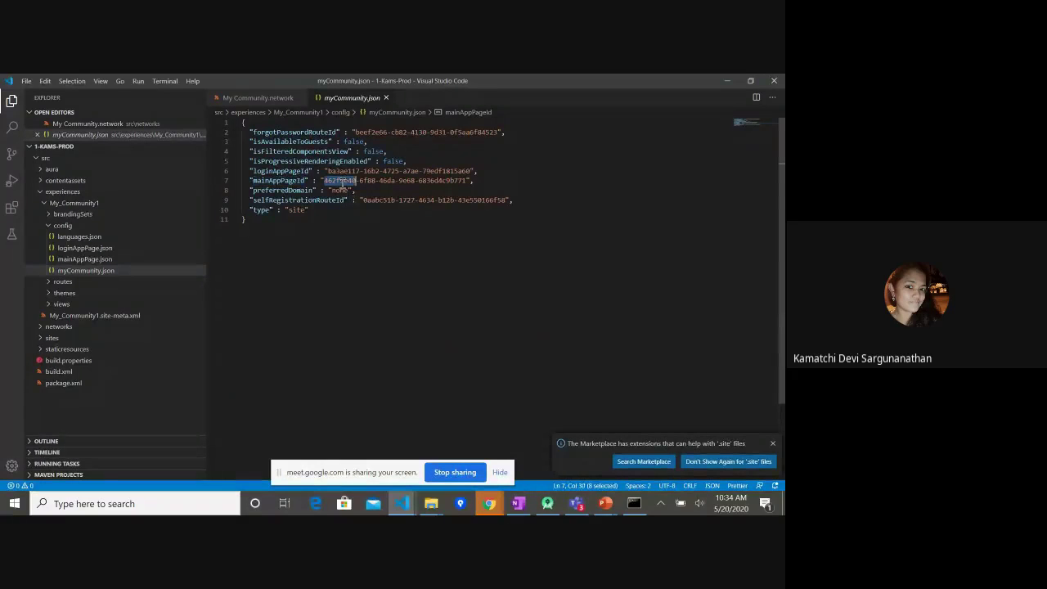
key("ctrl+Right")
key("ctrl+Right")
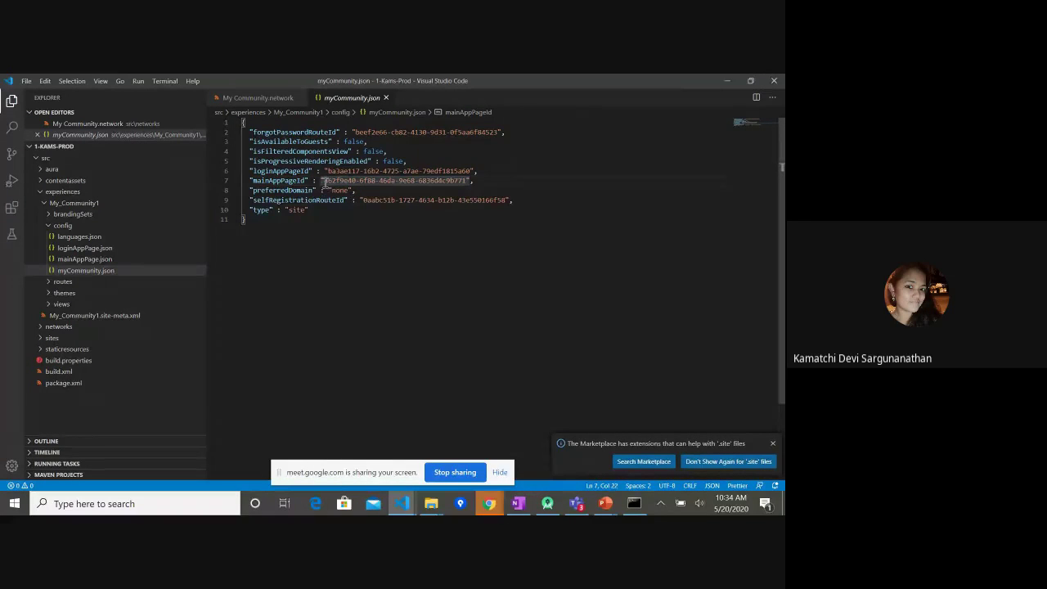
left_click_drag(325, 181, 466, 181)
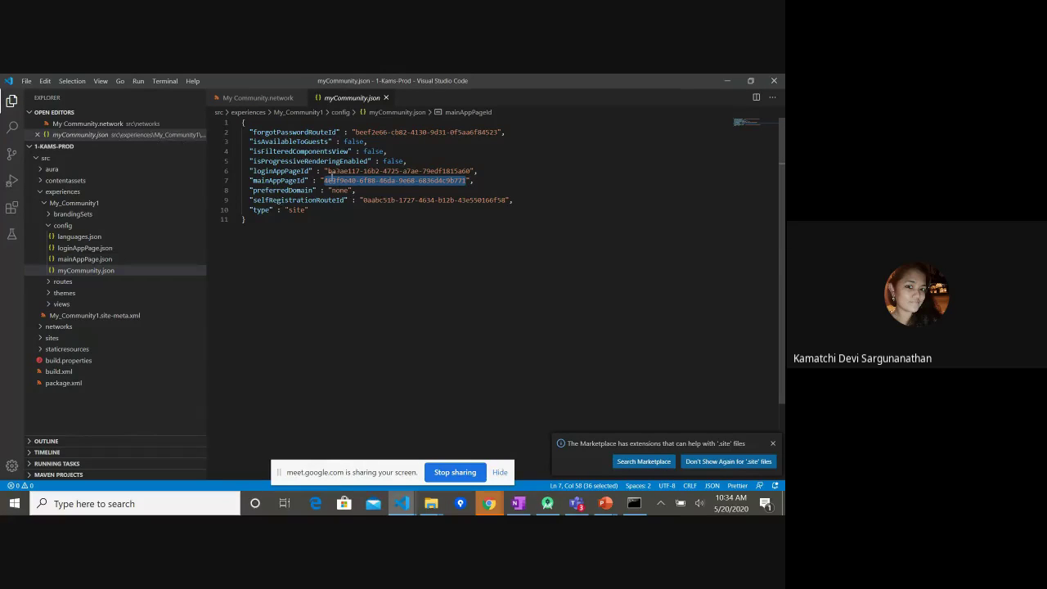
double_click(329, 180)
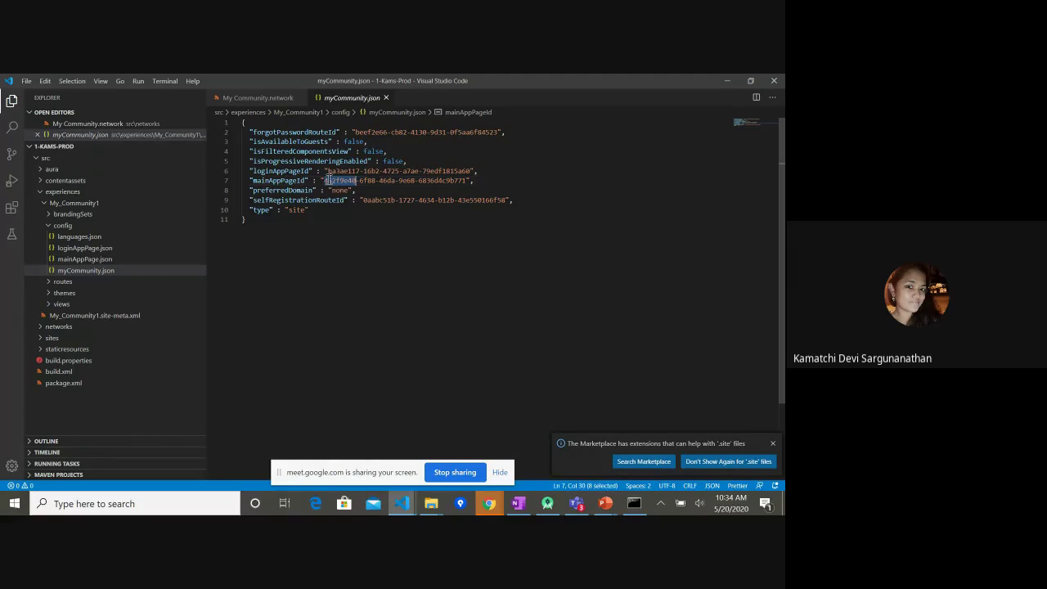
Expand the routes folder of My_Community1 and view checkPassword.json and forgotPassword.json
left_click(48, 284)
left_click(71, 293)
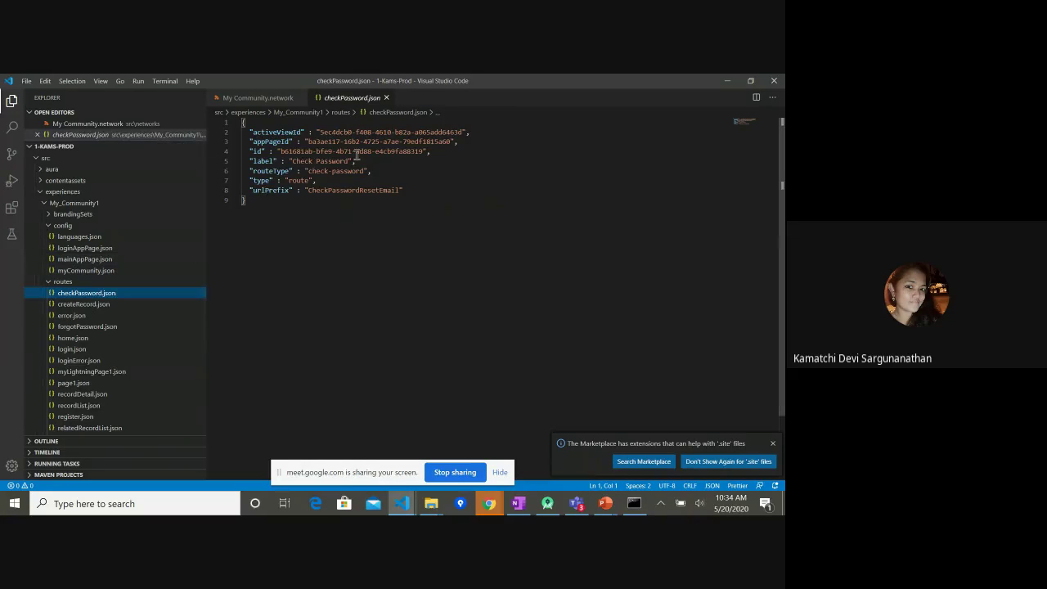
left_click(102, 326)
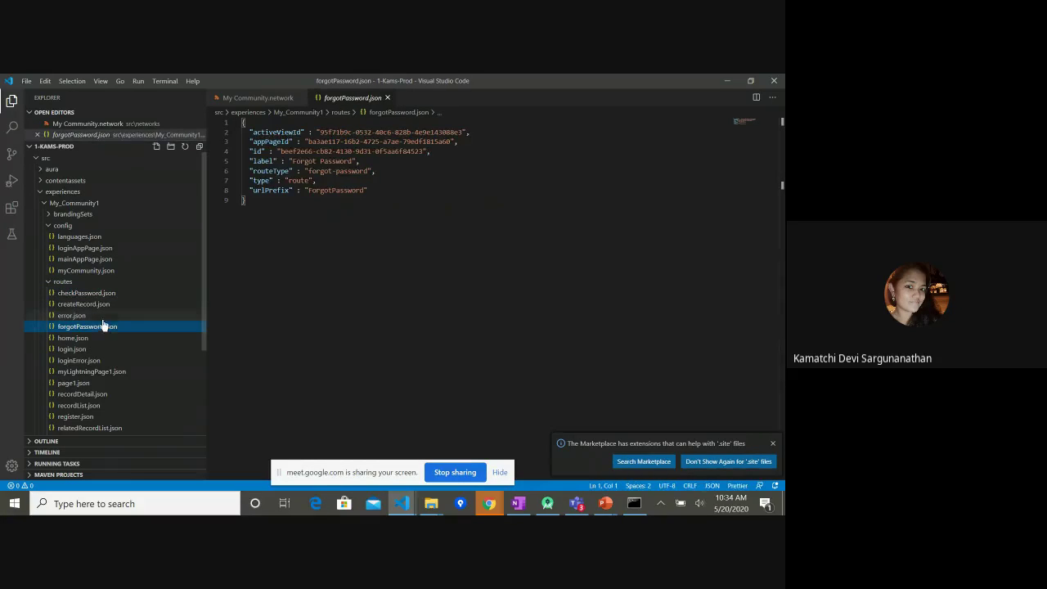
Collapse the routes folder and view checkPassword.json in the views folder of My_Community1
left_click(52, 282)
left_click(56, 303)
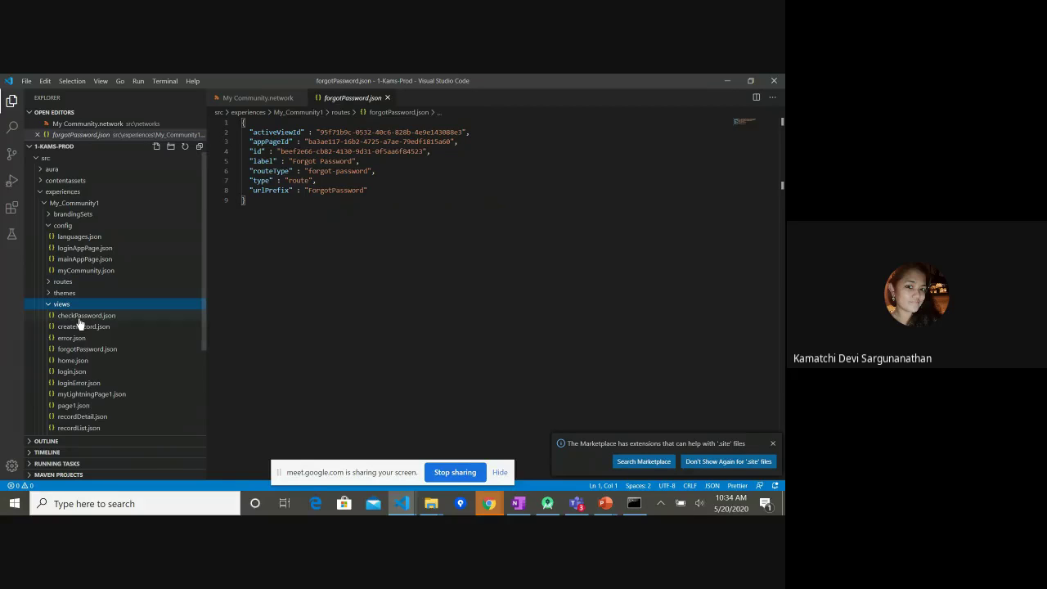
left_click(82, 316)
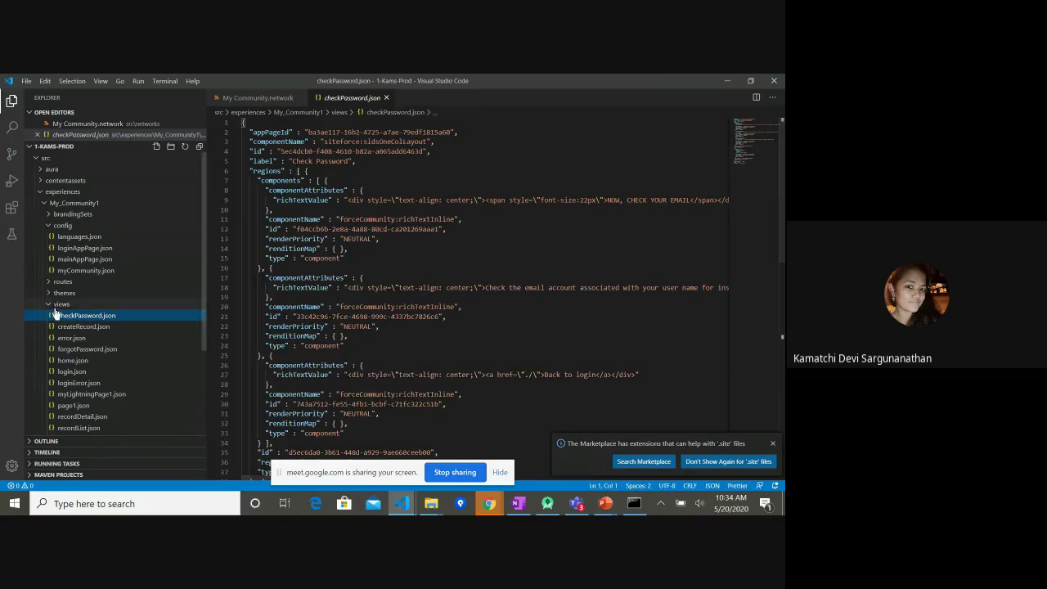
Examine the end of checkPassword.json in the views folder, highlighting the check-password value of its viewType entry
left_click(57, 305)
left_click(59, 306)
scroll(112, 343, "down", 3)
scroll(333, 350, "down", 15)
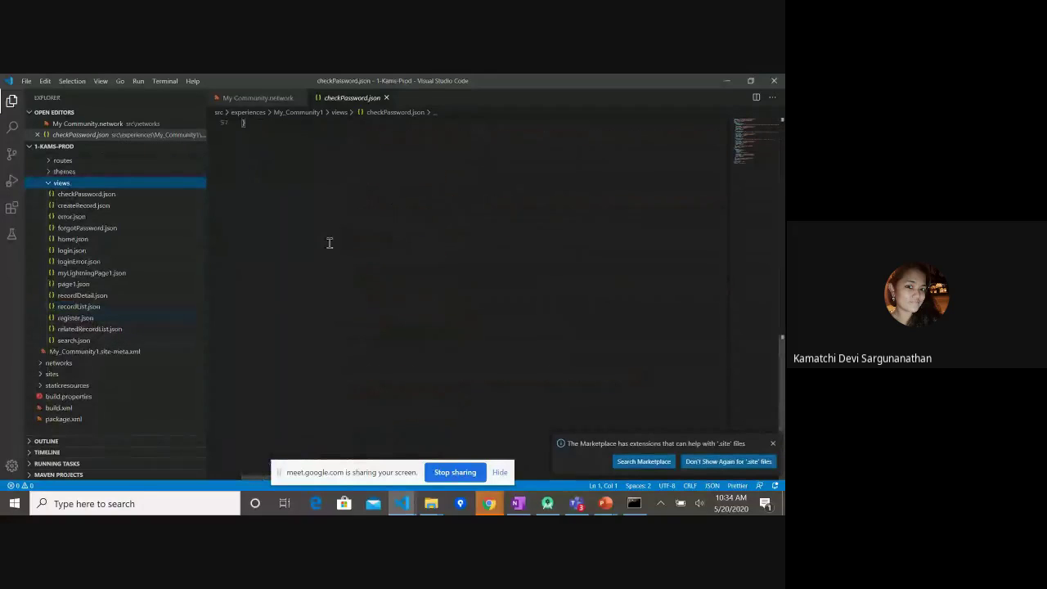
scroll(330, 241, "up", 6)
left_click(270, 304)
left_click_drag(300, 305, 354, 304)
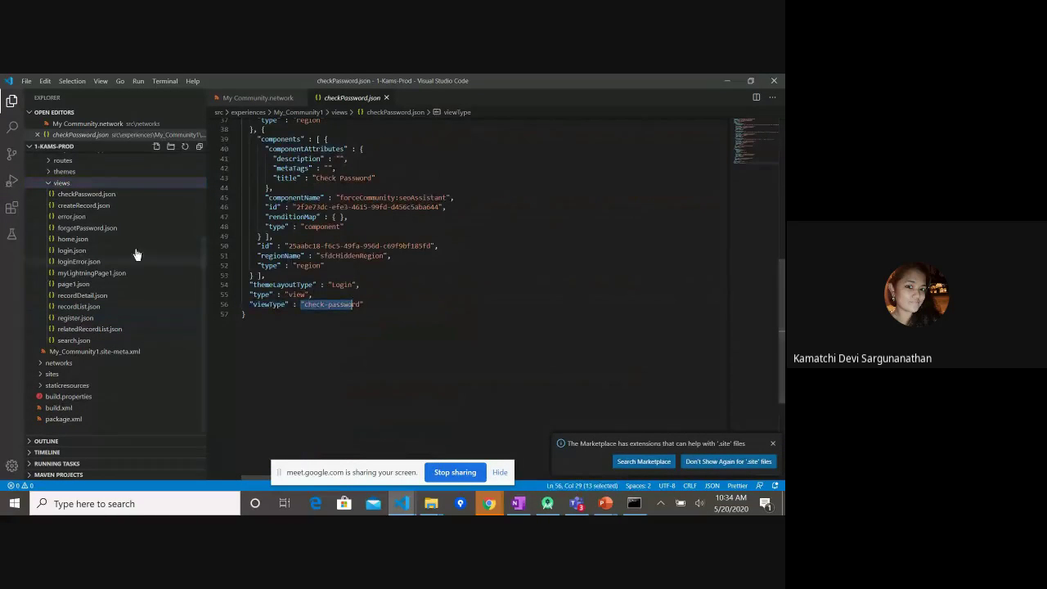
Collapse the views folder and open myCommunity.json from the config folder, highlighting all entries from forgotPasswordRouteId through type
left_click(49, 186)
left_click(49, 187)
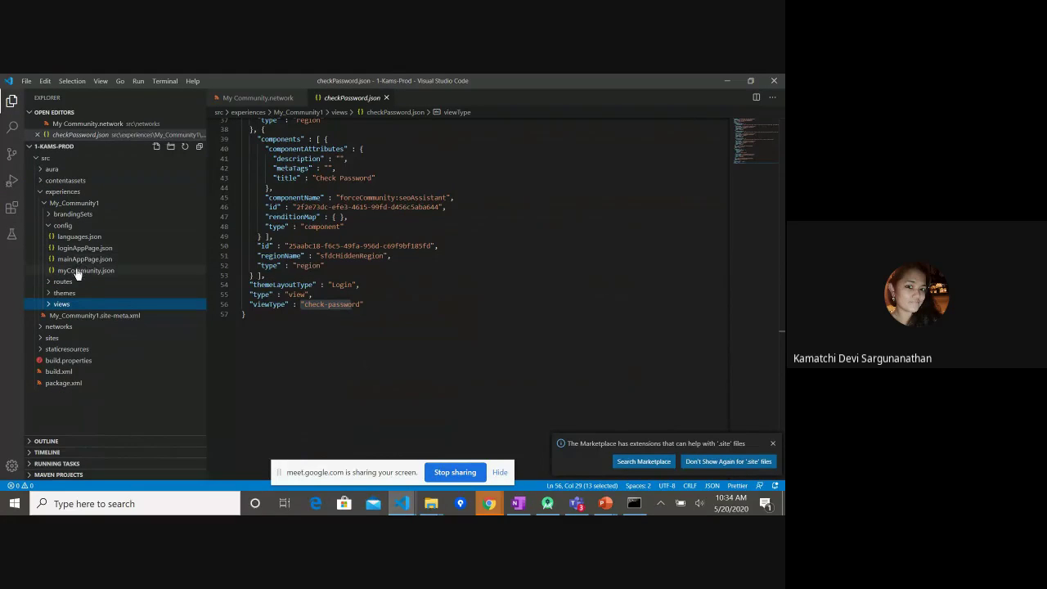
left_click(80, 271)
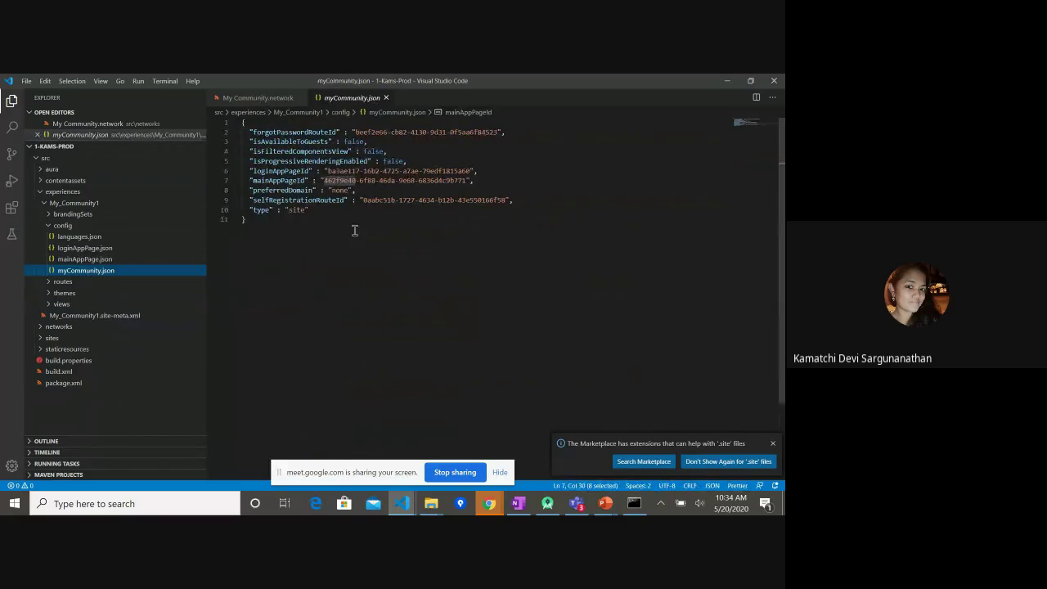
left_click_drag(262, 141, 325, 160)
left_click(305, 132)
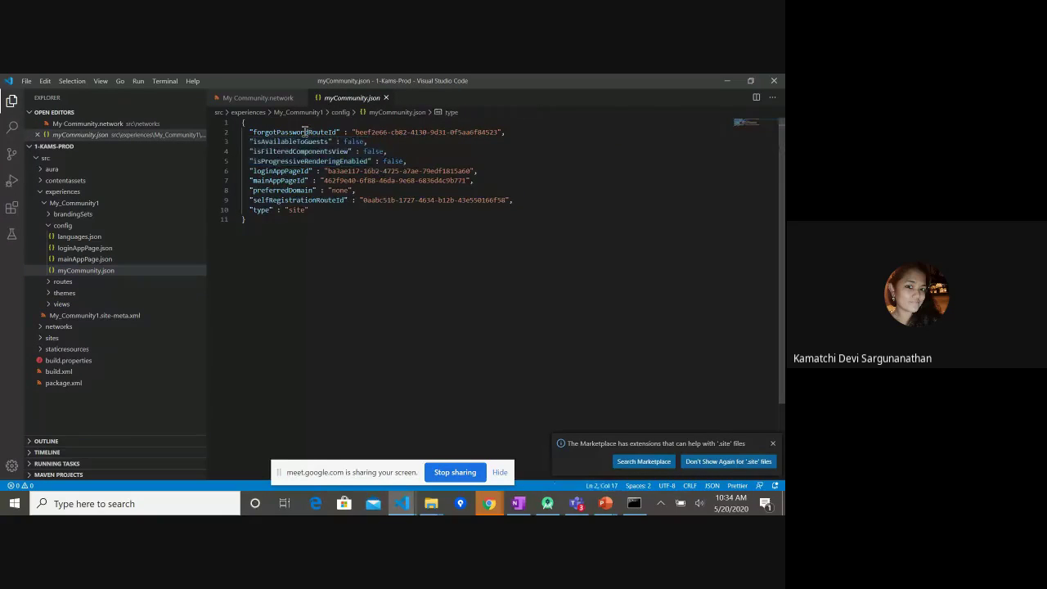
left_click_drag(242, 130, 309, 210)
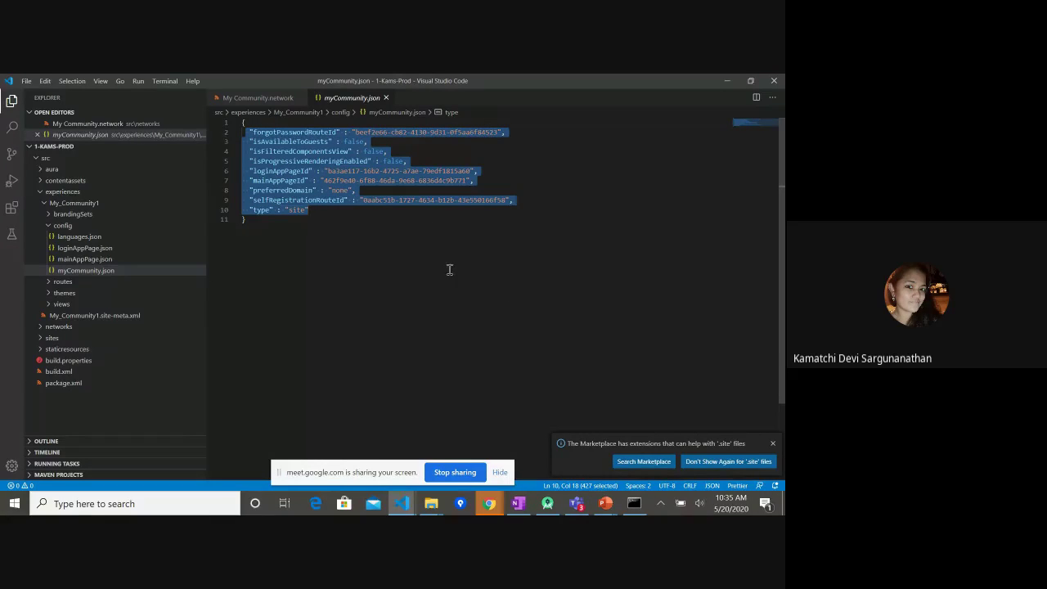
Switch to the Command Prompt window to review the ant validateDev output, close it, and return to myCommunity.json
left_click(636, 504)
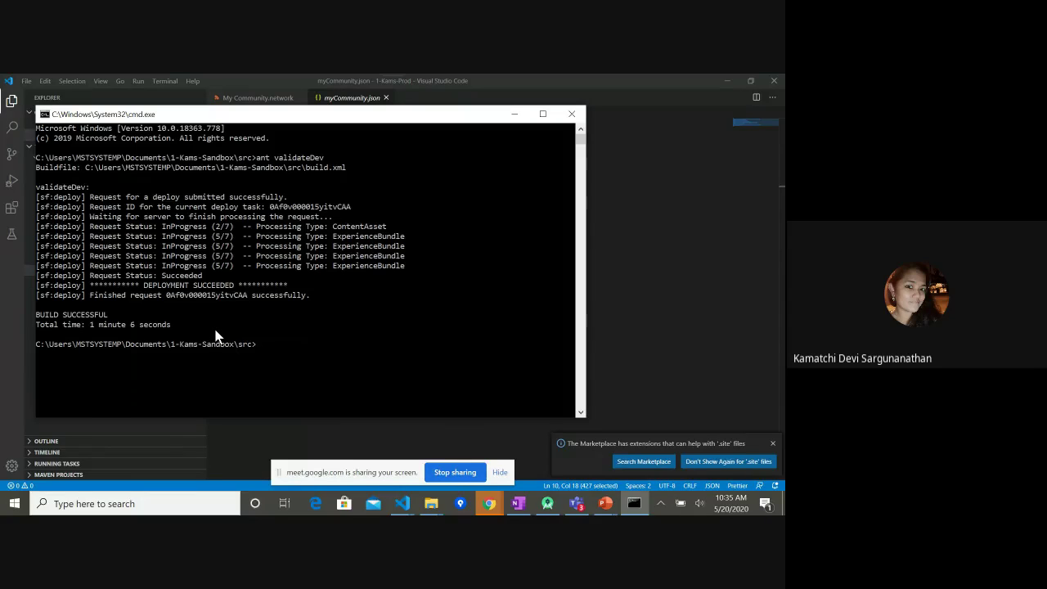
left_click(572, 115)
left_click(584, 278)
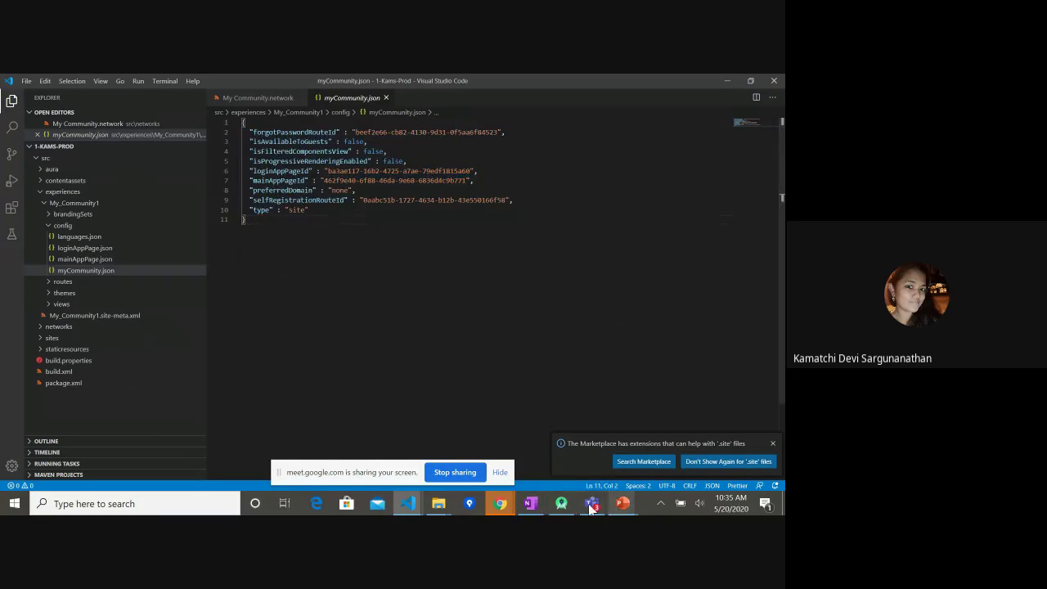
Switch to the open community deployment presentation in PowerPoint
mouse_move(620, 507)
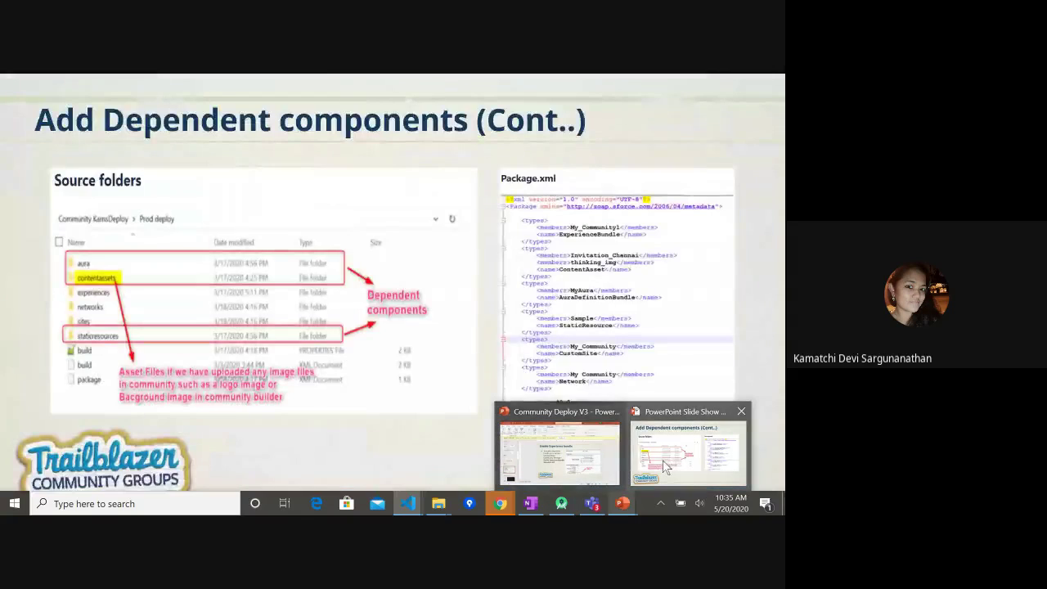
mouse_move(601, 435)
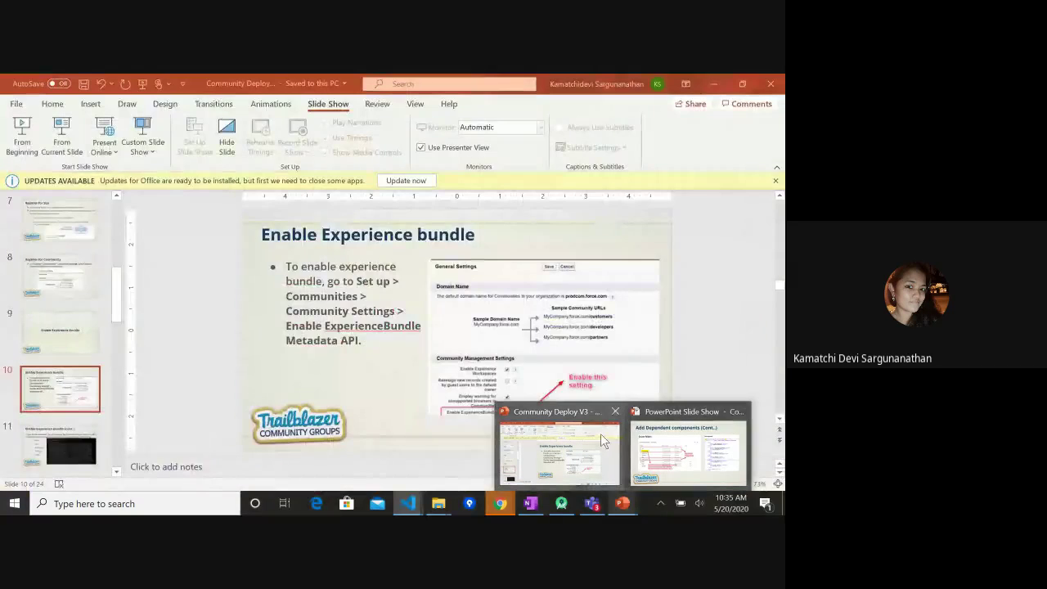